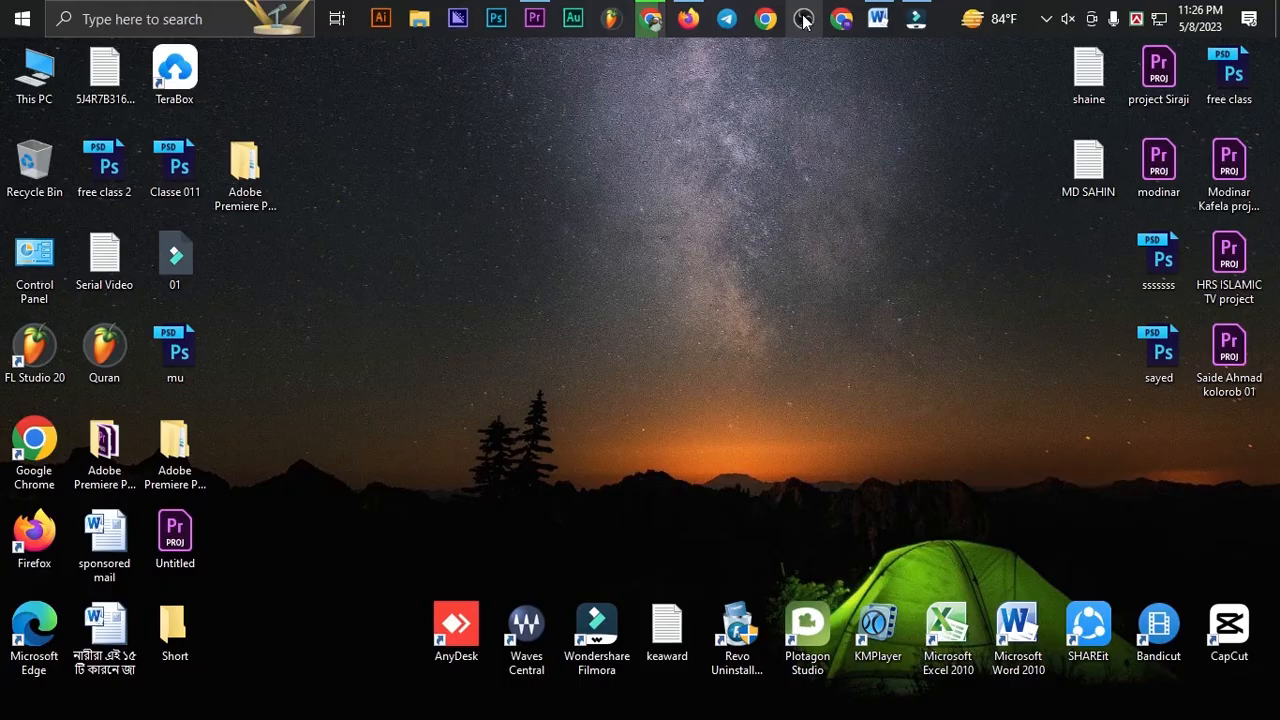
# Step: Open OBS Studio, dismiss the missing files dialog and delete the Media Source from Scene 2
pyautogui.click(803, 19)
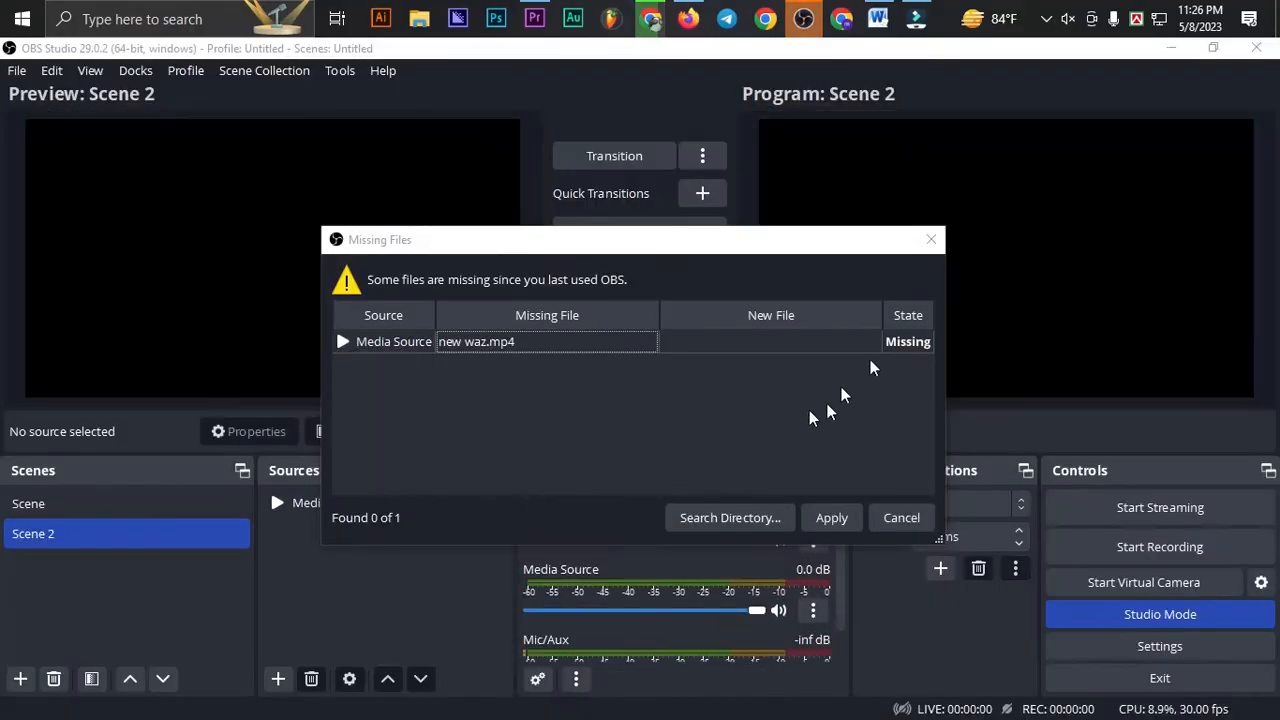
pyautogui.click(931, 239)
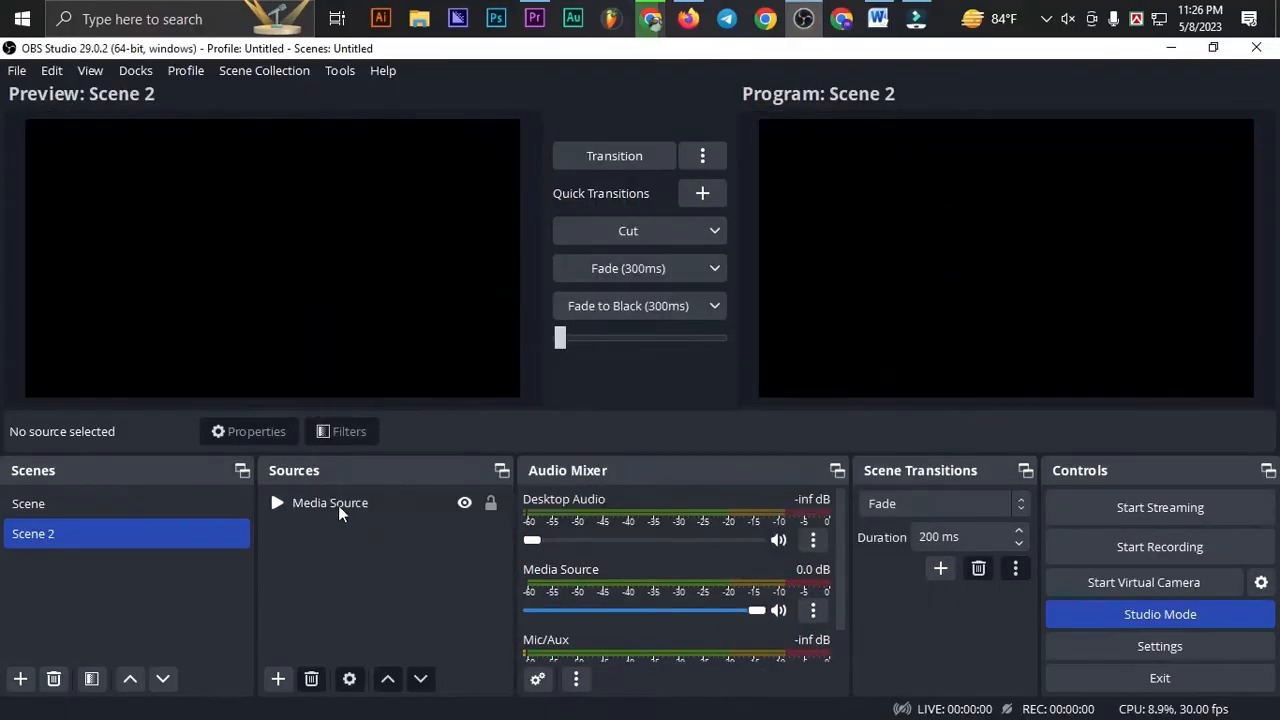
pyautogui.click(338, 505)
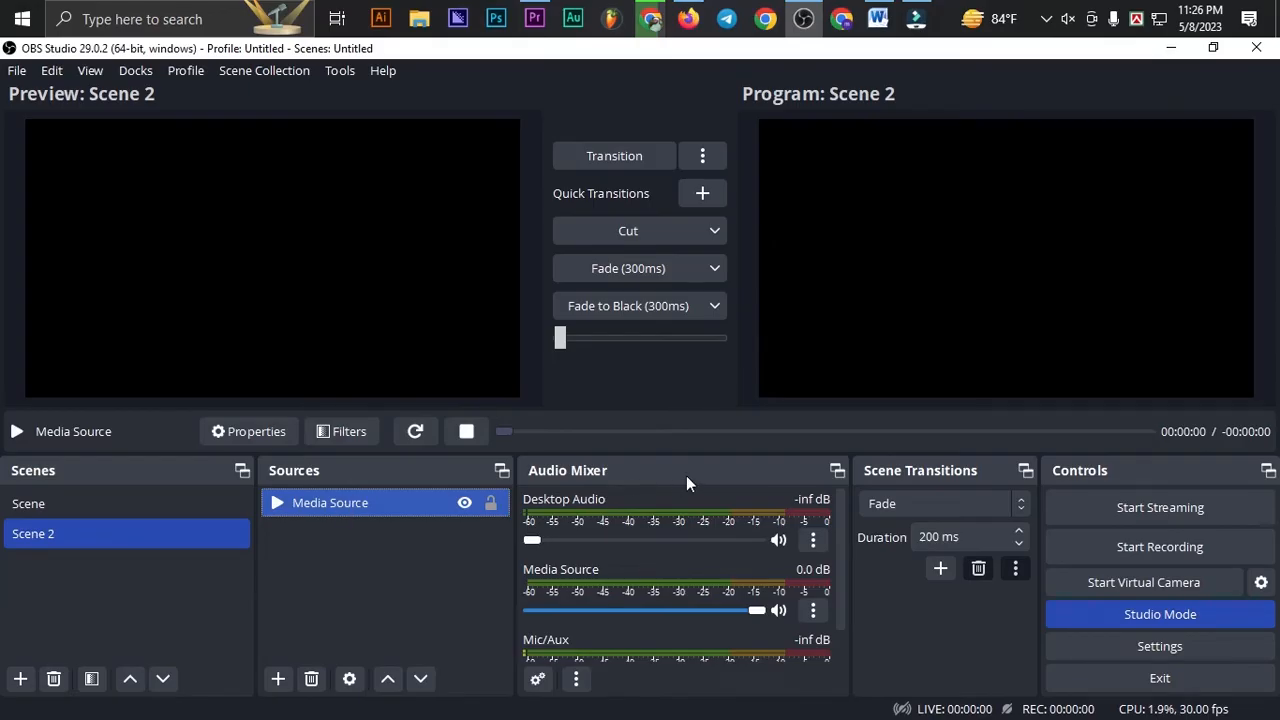
pyautogui.press('Delete')
pyautogui.click(713, 403)
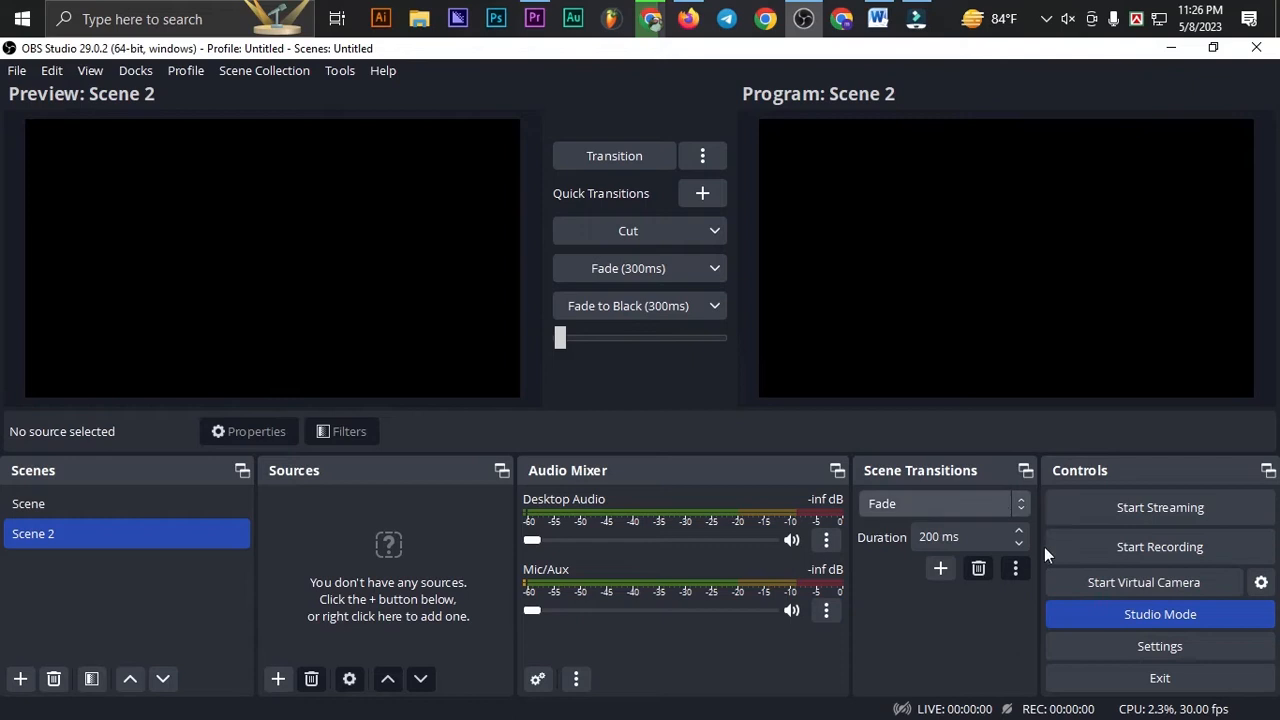
# Step: Turn Studio Mode off and on again
pyautogui.click(1162, 615)
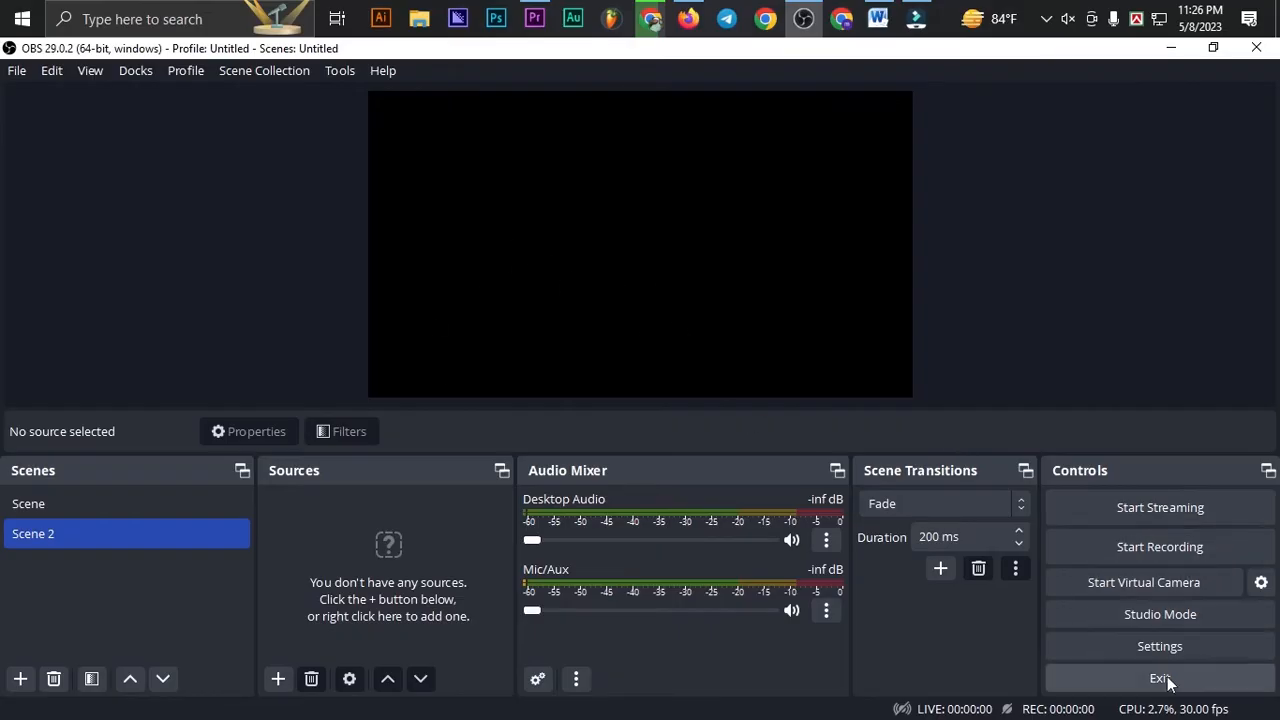
pyautogui.click(1158, 621)
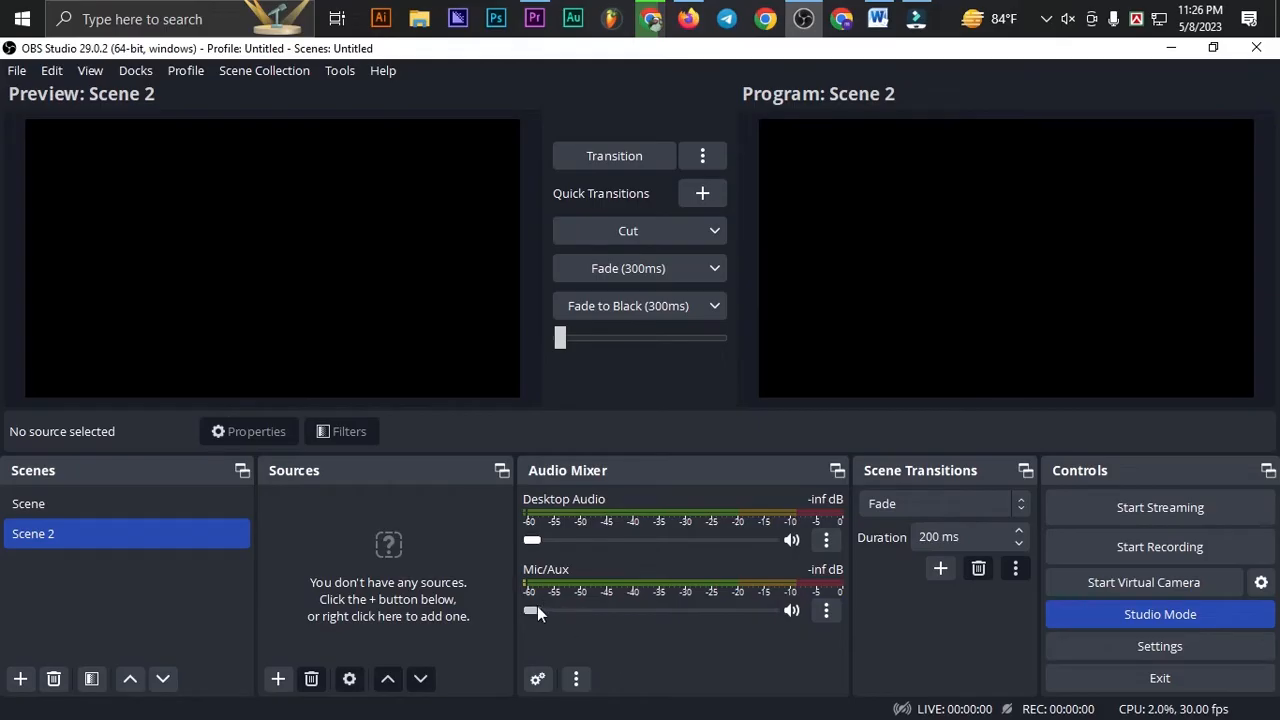
# Step: Set the Mic/Aux volume to 0.0 dB and the Desktop Audio volume to -inf dB in the audio mixer
pyautogui.moveTo(533, 611); pyautogui.dragTo(775, 610)
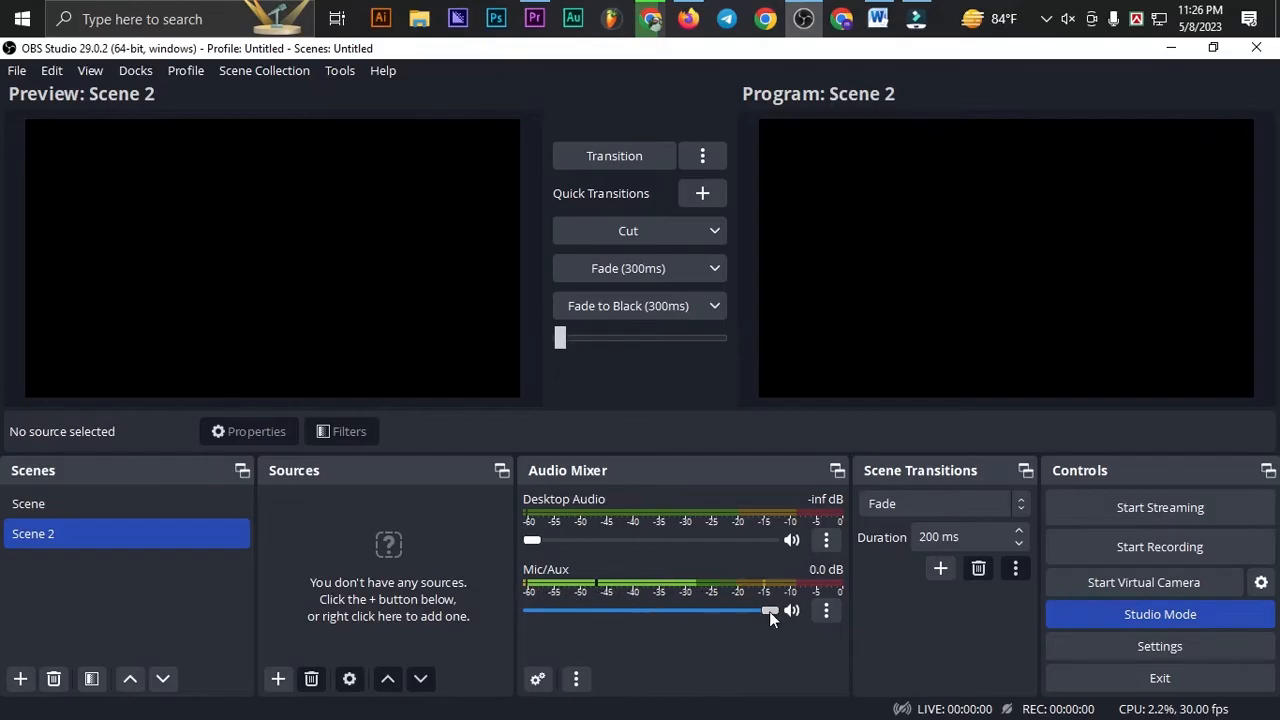
pyautogui.moveTo(768, 610); pyautogui.dragTo(535, 612)
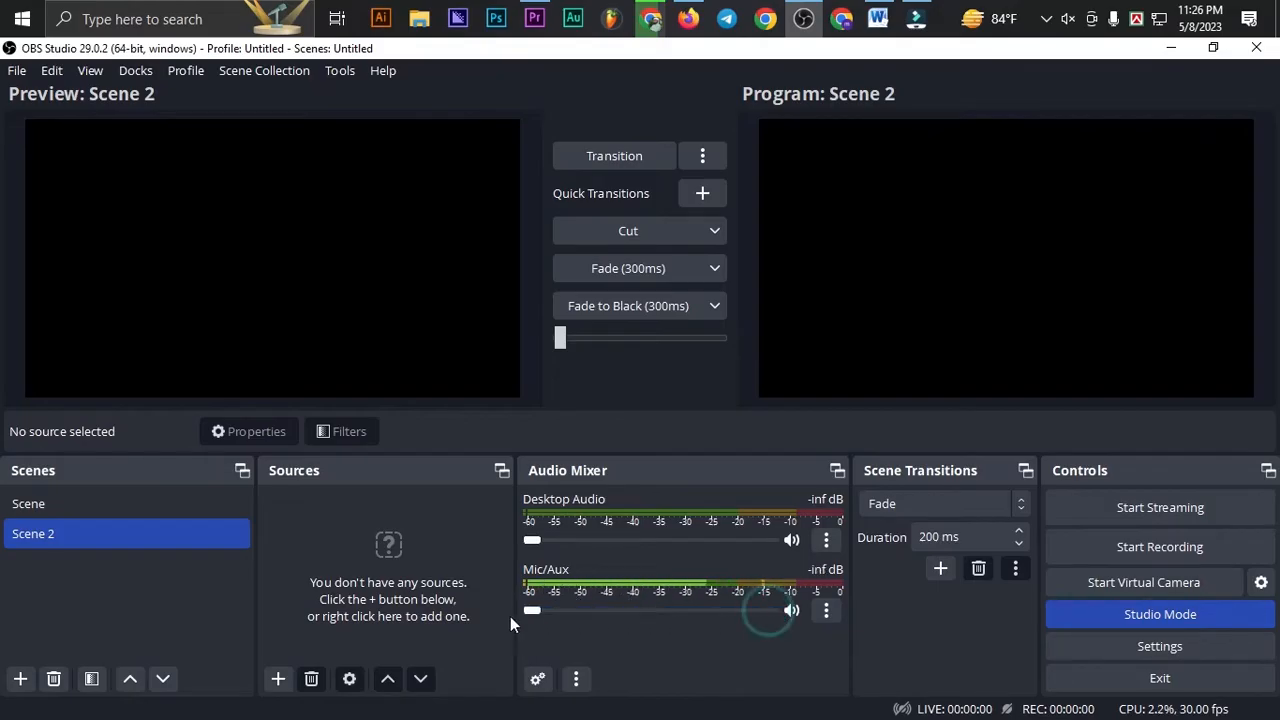
pyautogui.moveTo(533, 541); pyautogui.dragTo(509, 554)
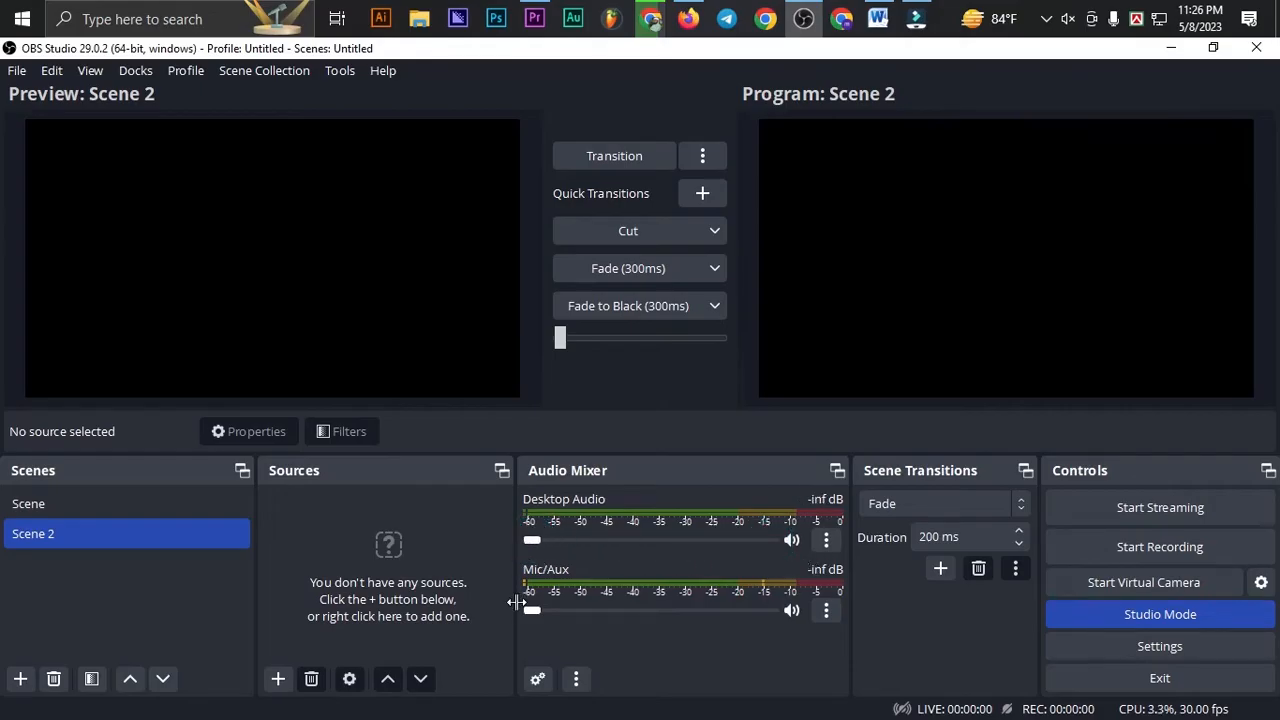
pyautogui.moveTo(532, 612); pyautogui.dragTo(827, 608)
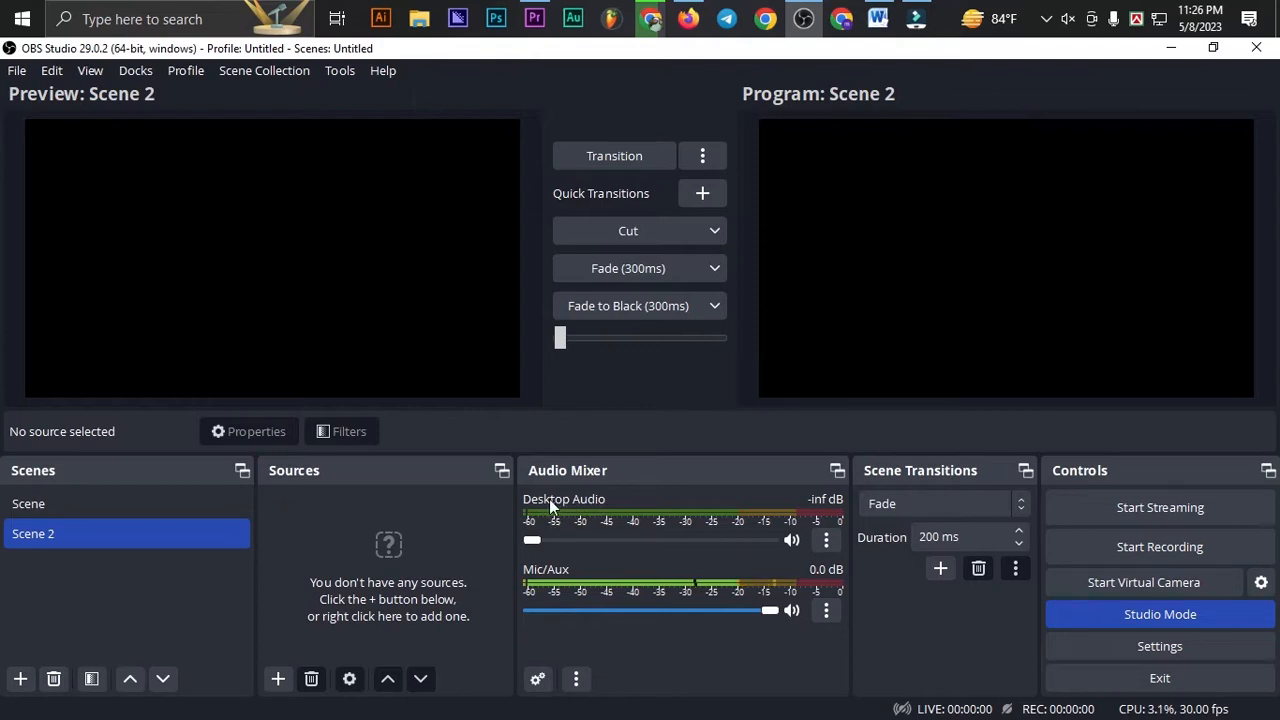
pyautogui.moveTo(527, 538)
pyautogui.mouseDown()
pyautogui.moveTo(780, 540)
pyautogui.moveTo(508, 545)
pyautogui.mouseUp()
# Step: Delete Scene 2 and try to delete the remaining scene as well
pyautogui.click(55, 538)
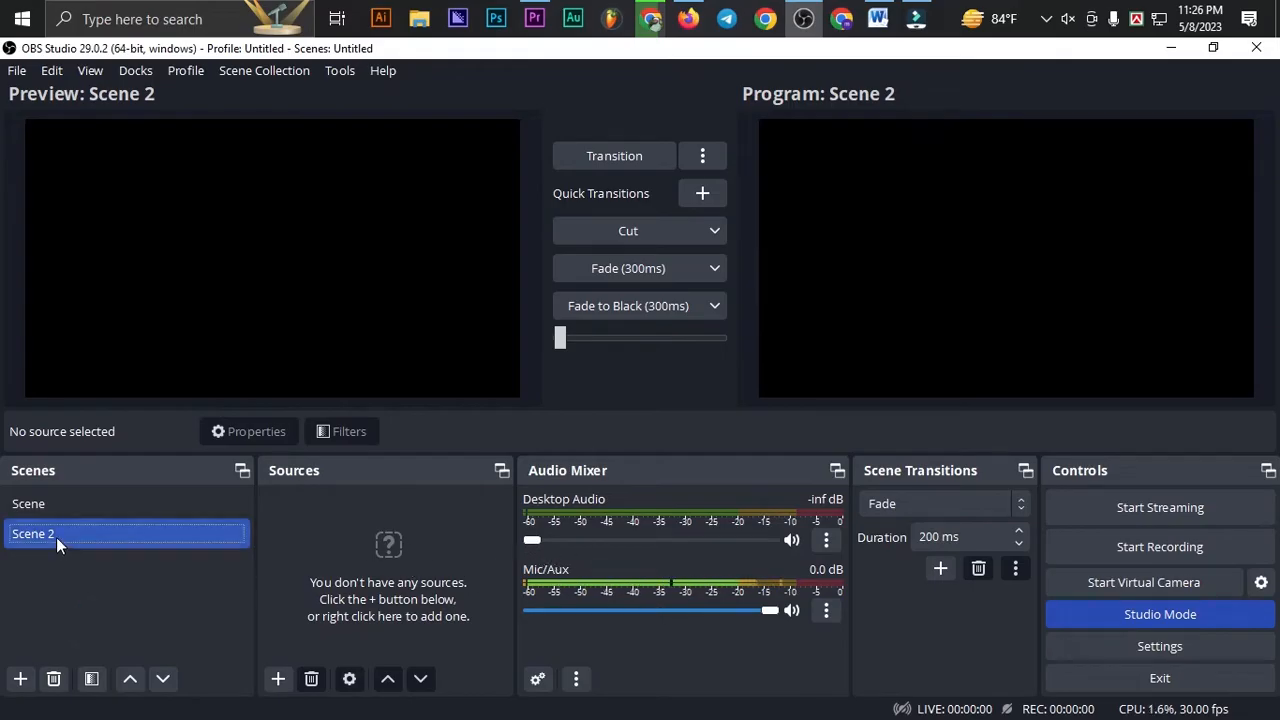
pyautogui.press('Escape')
pyautogui.press('Delete')
pyautogui.click(699, 409)
pyautogui.press('Delete')
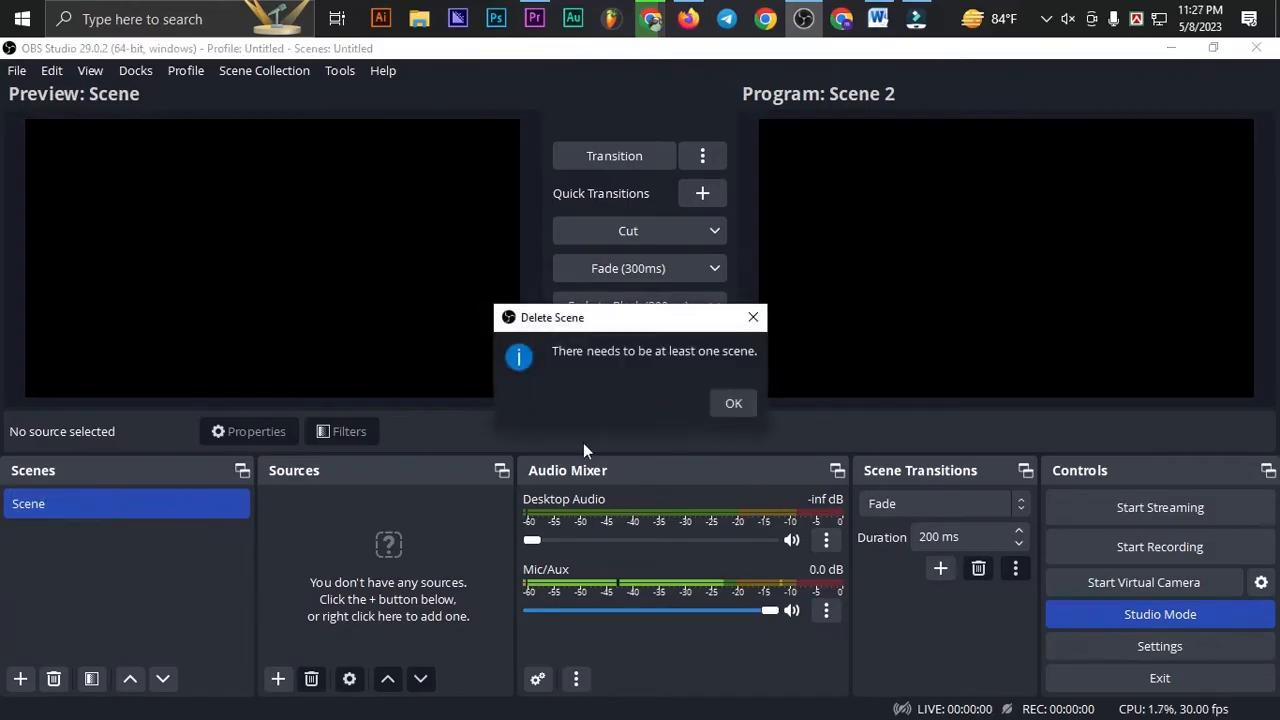
pyautogui.click(740, 400)
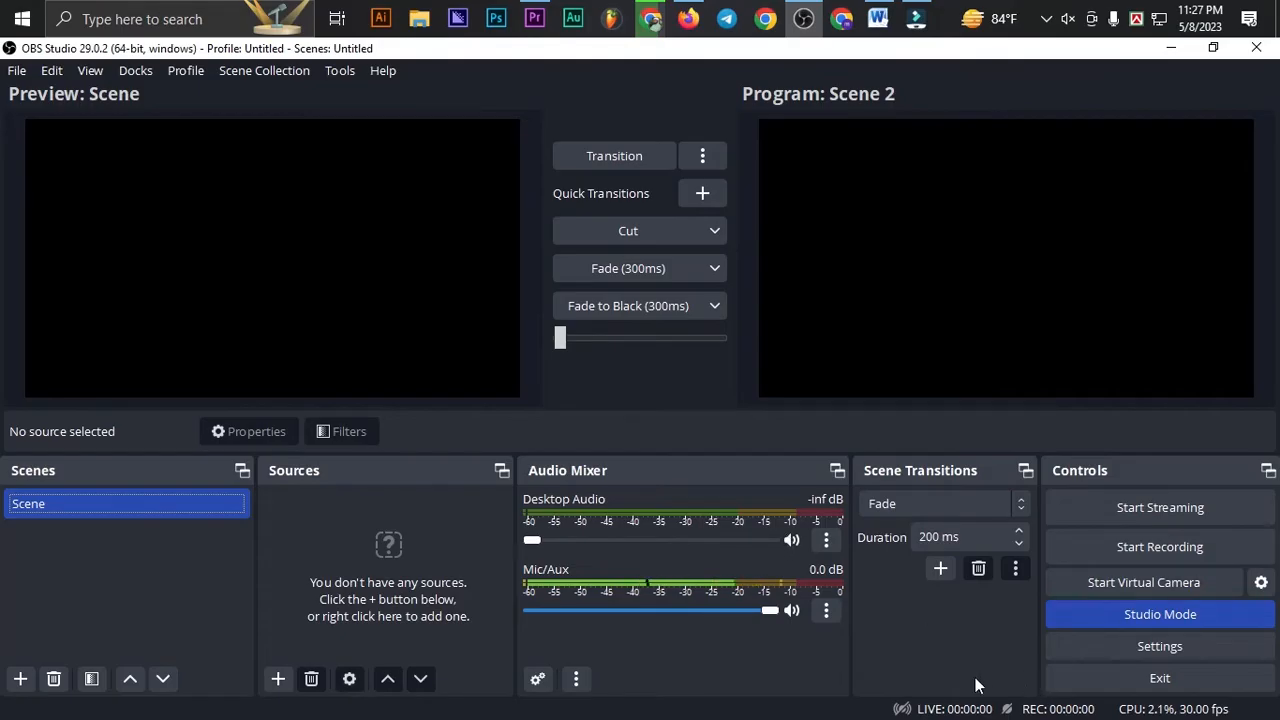
# Step: Open the OBS settings and review the general, stream and output options
pyautogui.click(1173, 646)
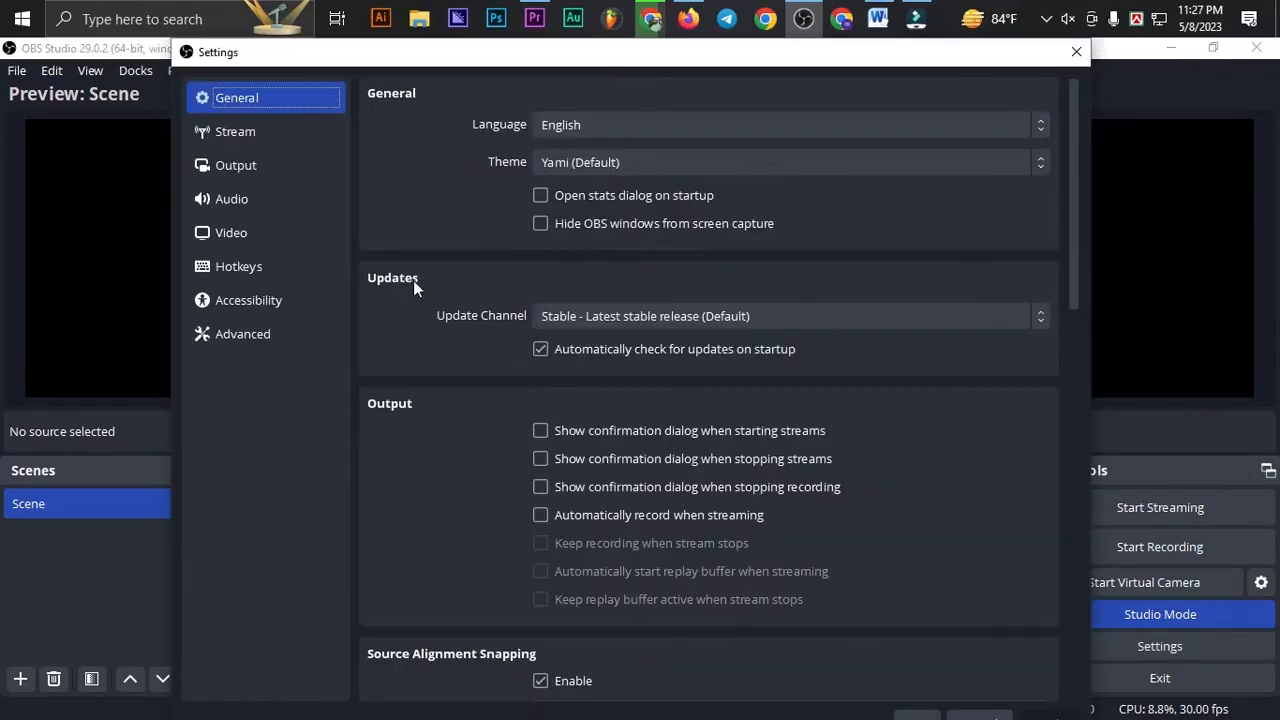
pyautogui.click(262, 140)
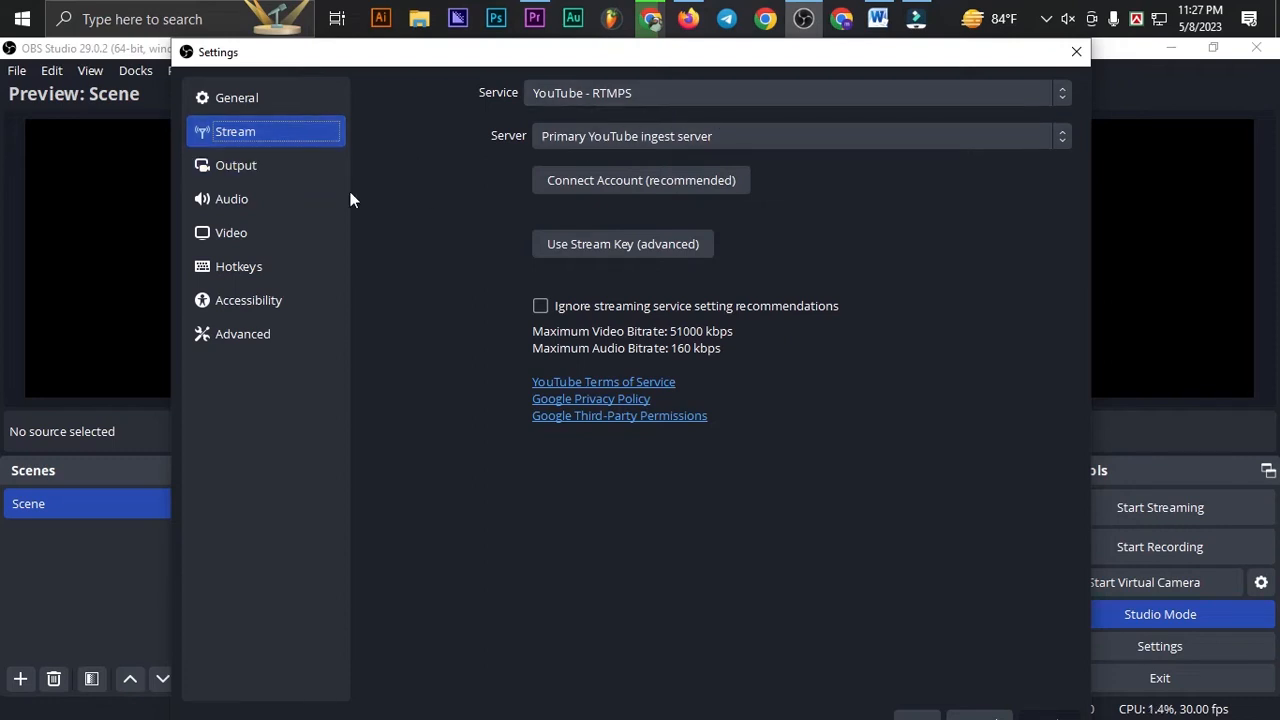
pyautogui.click(274, 171)
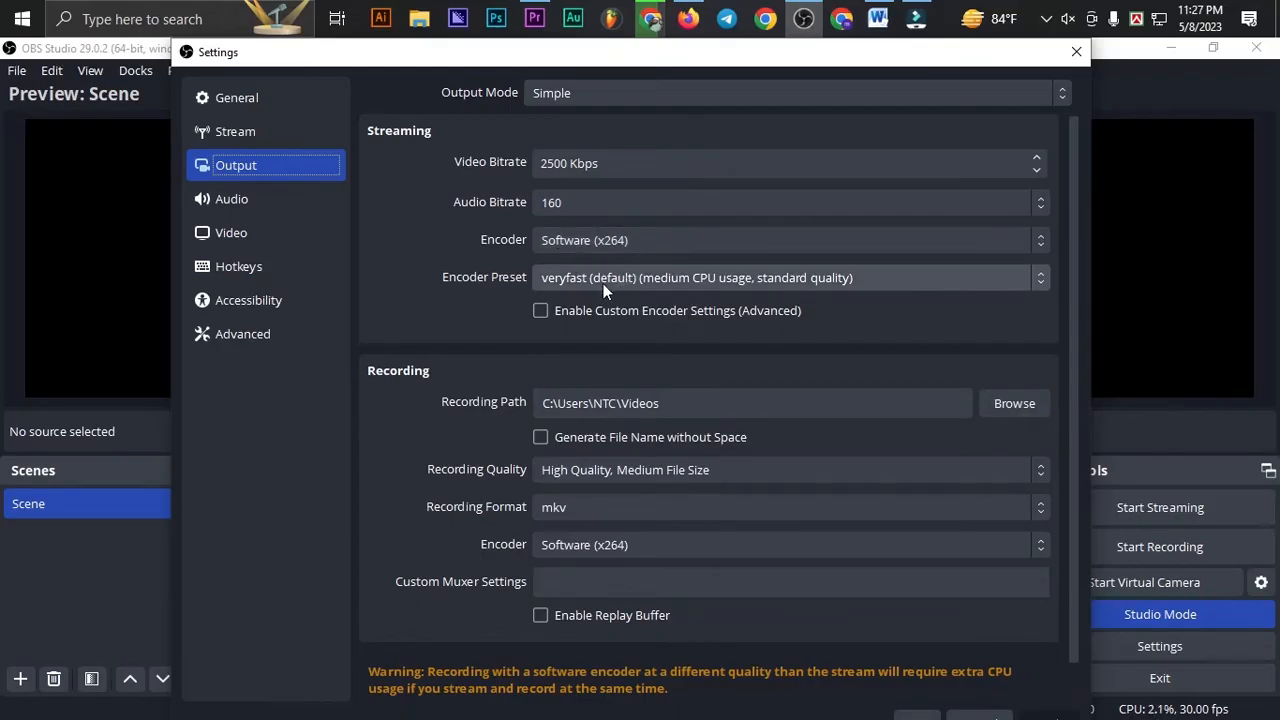
# Step: Select Stereo channels and the Default desktop audio device in the audio settings
pyautogui.click(238, 202)
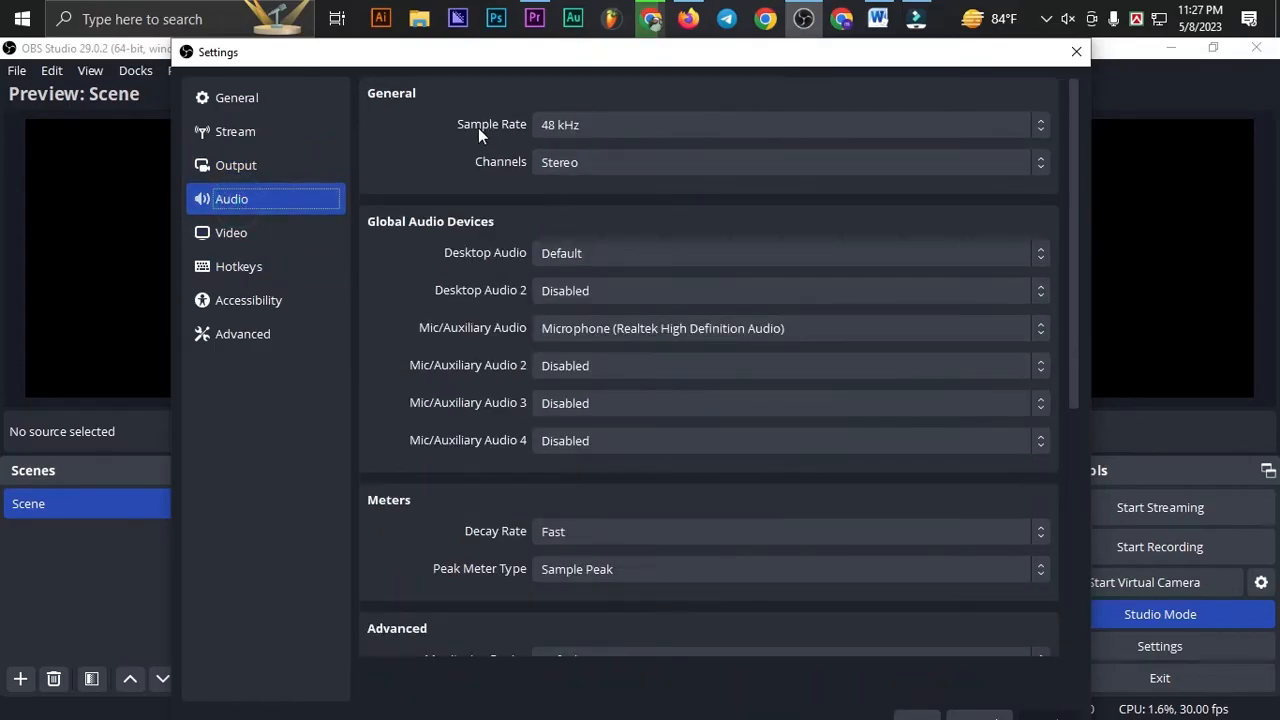
pyautogui.click(609, 130)
pyautogui.click(573, 165)
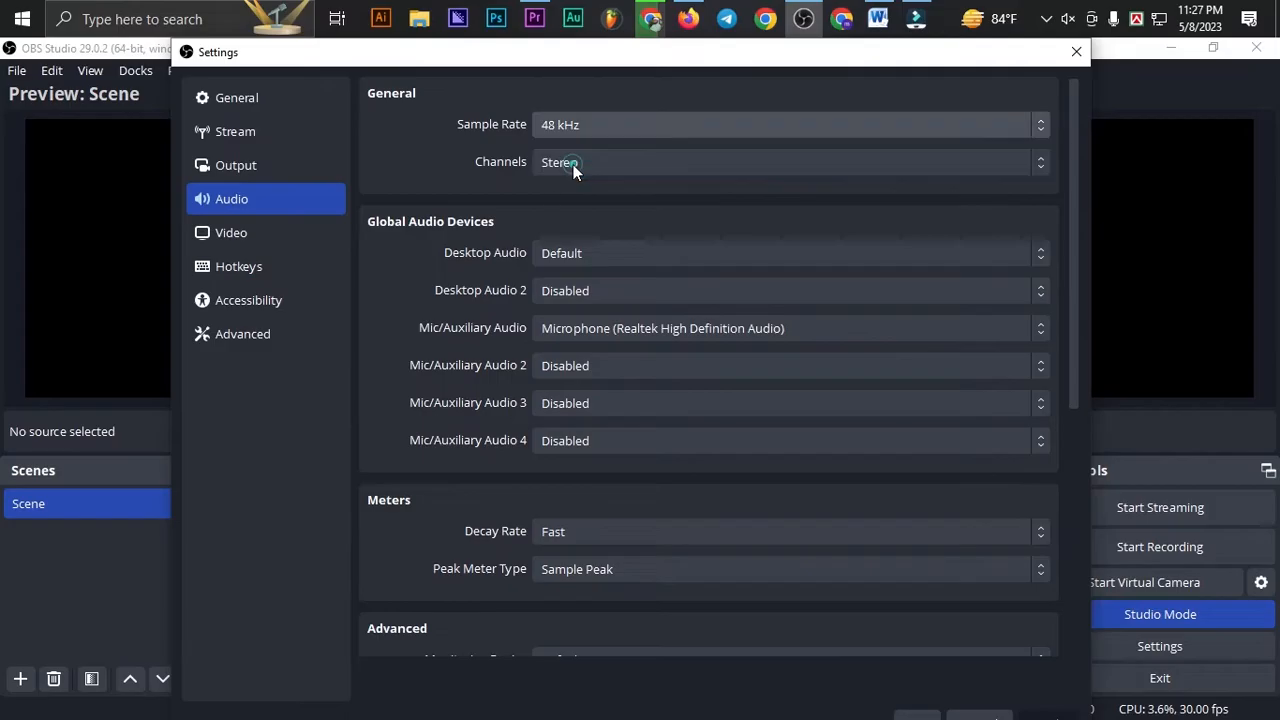
pyautogui.click(582, 164)
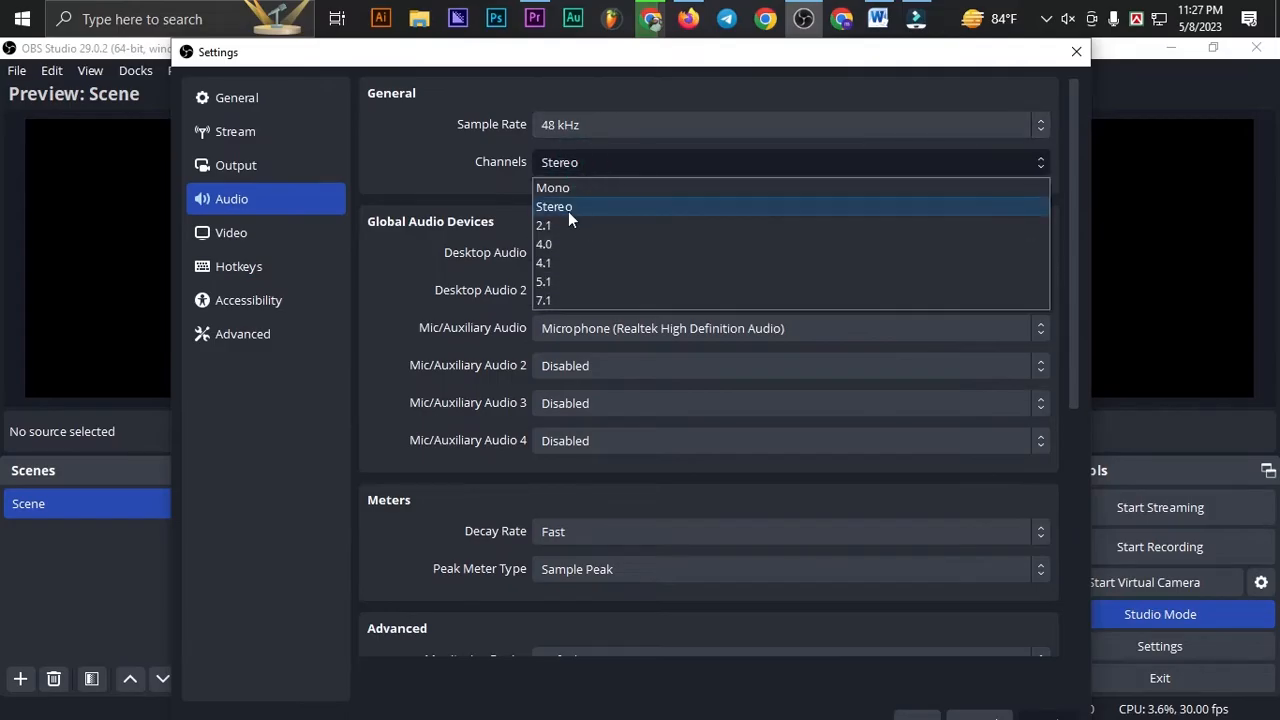
pyautogui.click(568, 207)
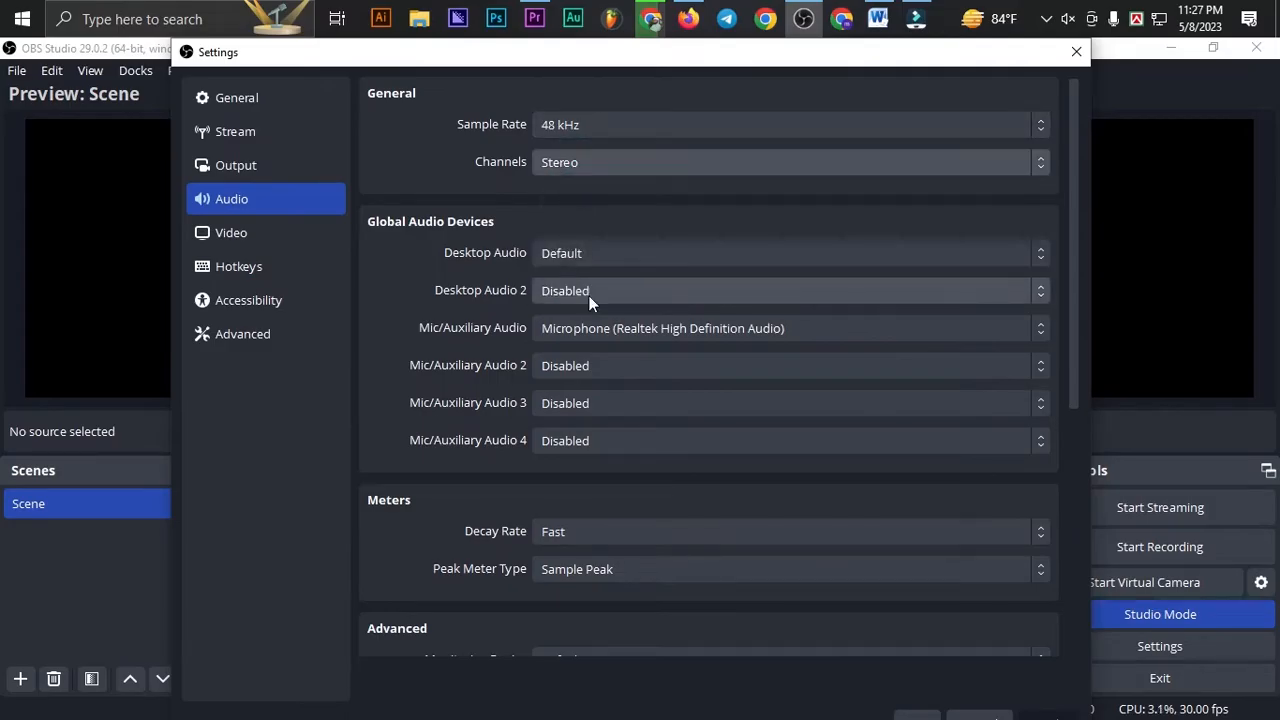
pyautogui.click(603, 250)
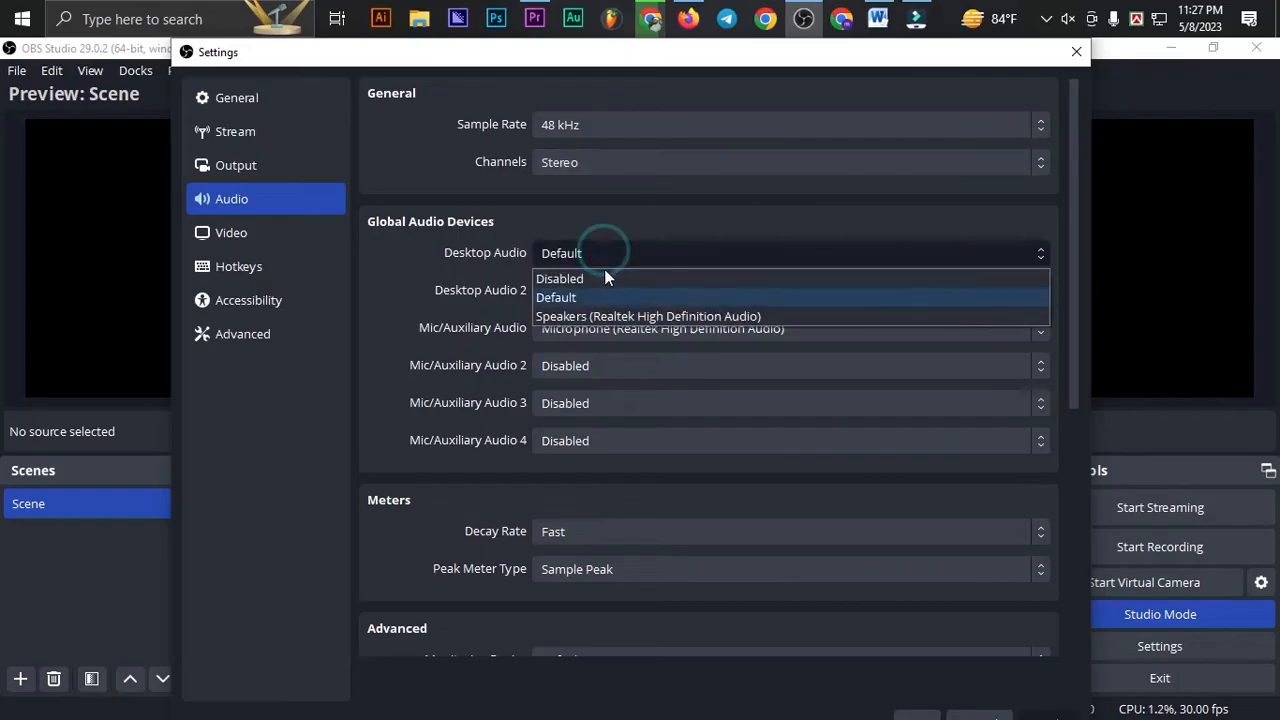
pyautogui.click(600, 297)
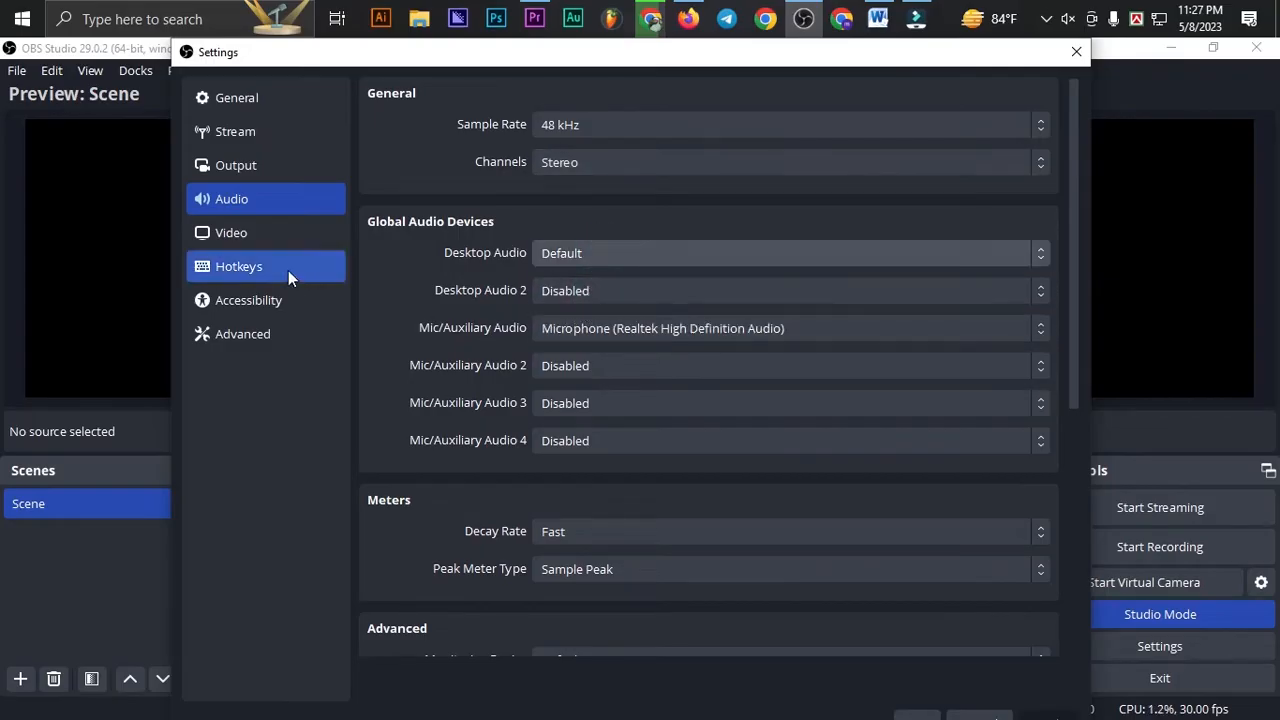
# Step: Review the base canvas resolution options in the video settings and close the settings
pyautogui.click(244, 240)
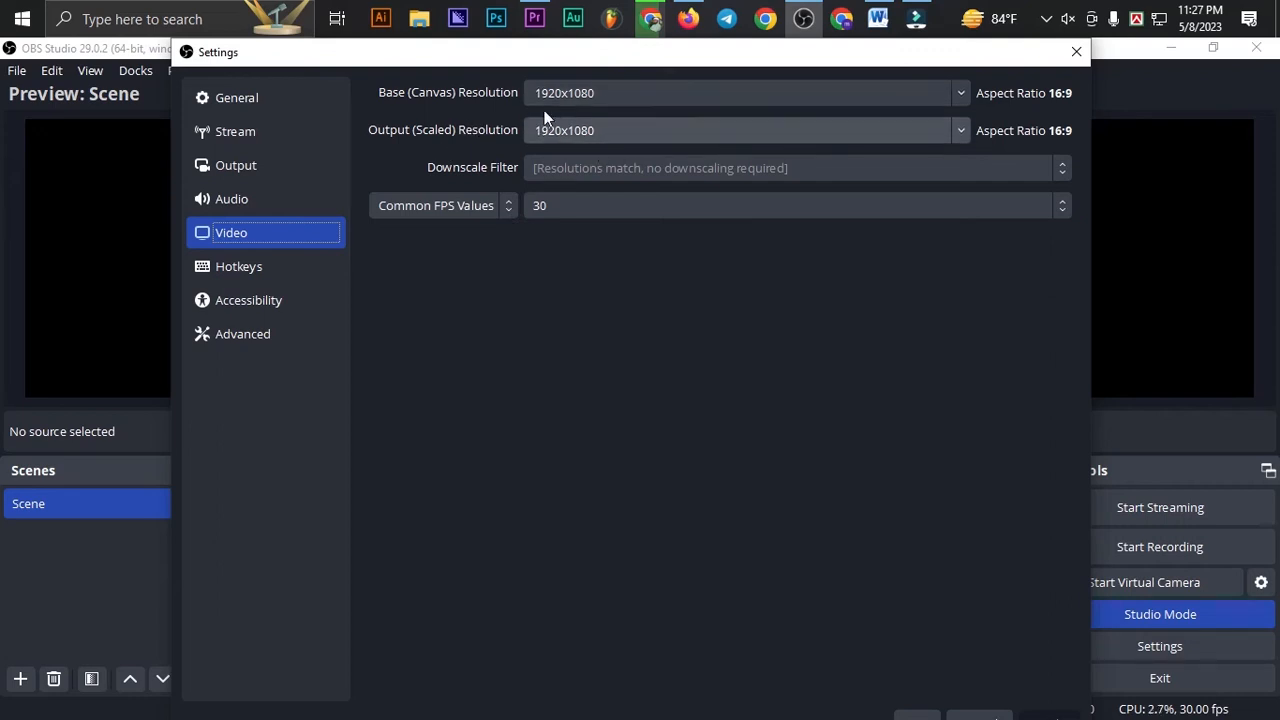
pyautogui.click(615, 94)
pyautogui.click(961, 93)
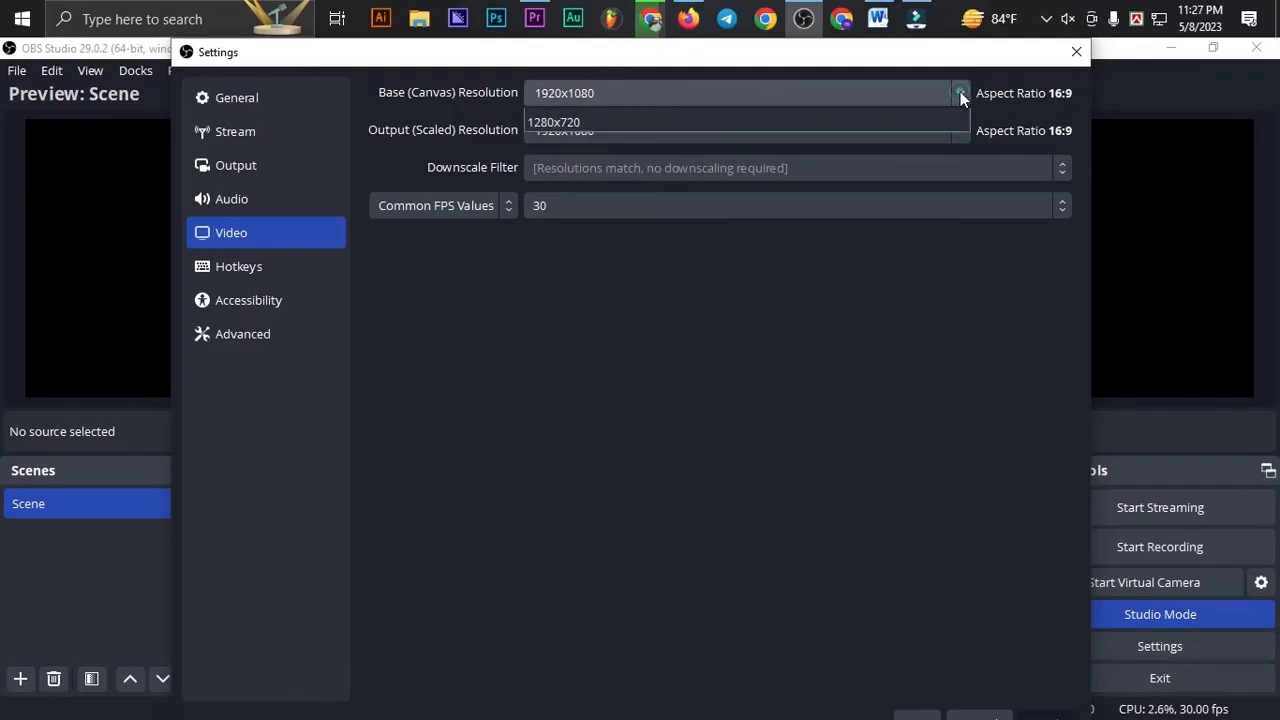
pyautogui.click(791, 140)
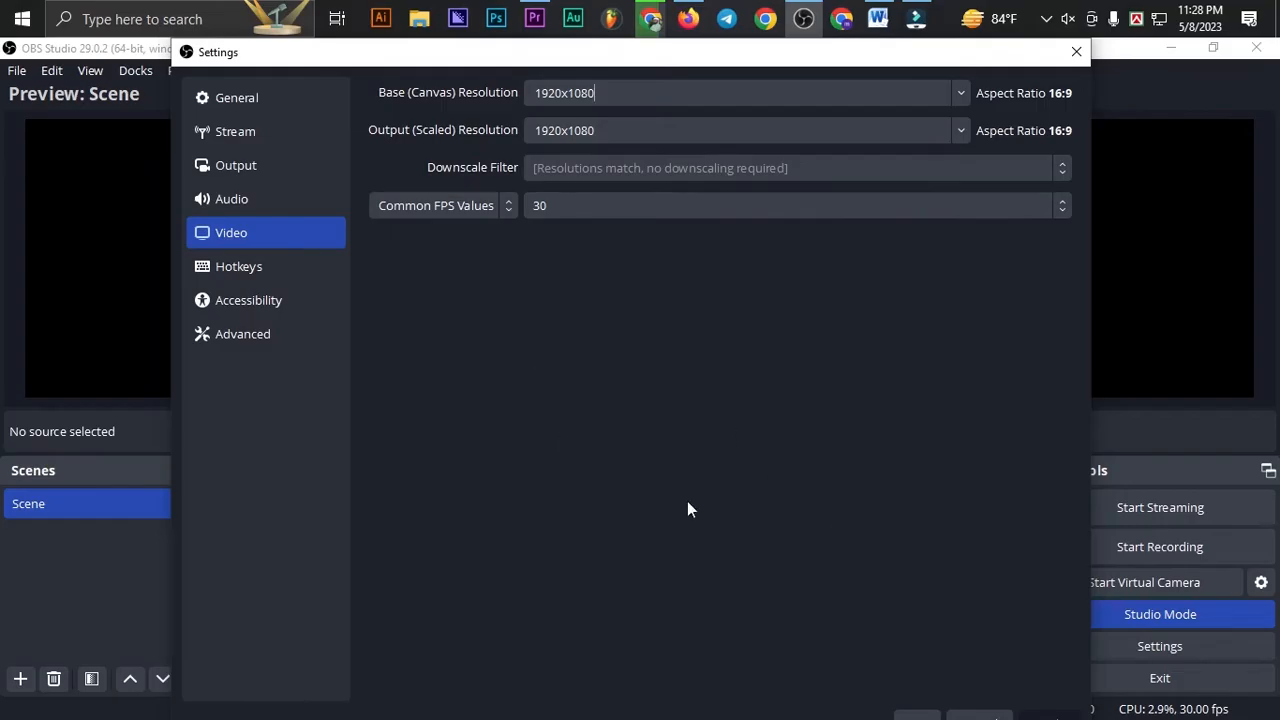
pyautogui.moveTo(760, 52); pyautogui.dragTo(760, 94)
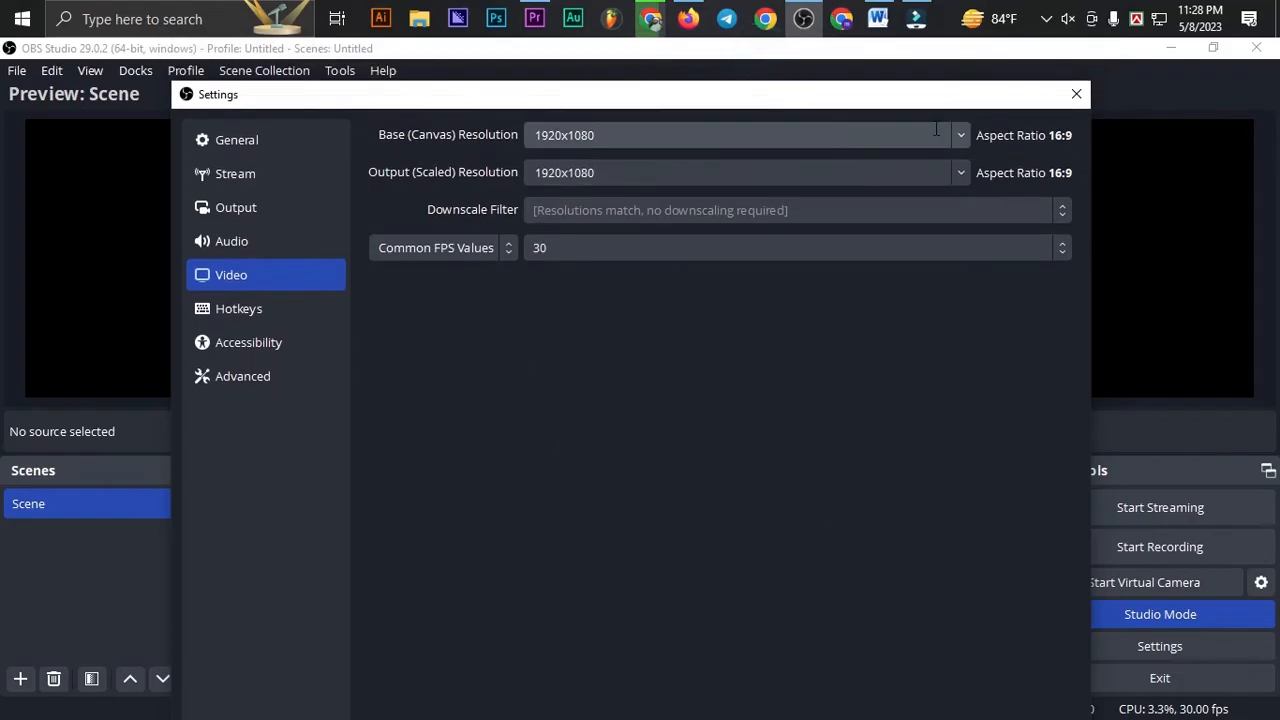
pyautogui.click(1076, 94)
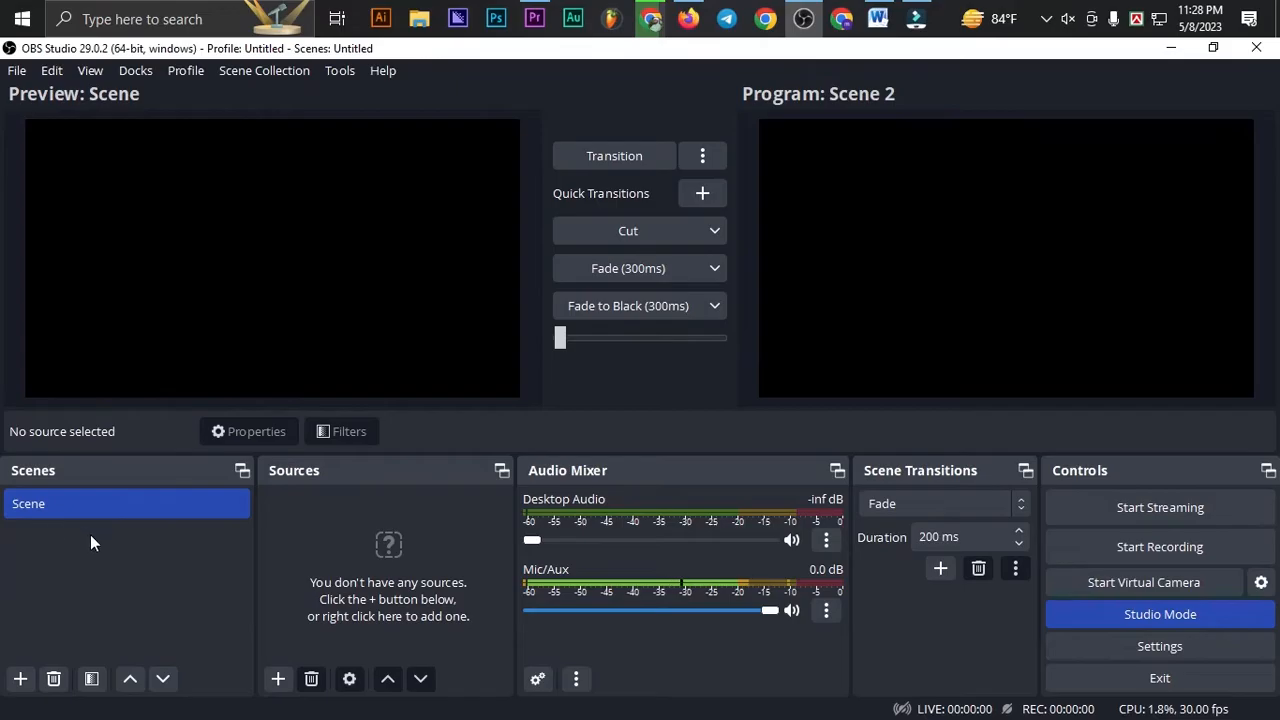
pyautogui.press('F2')
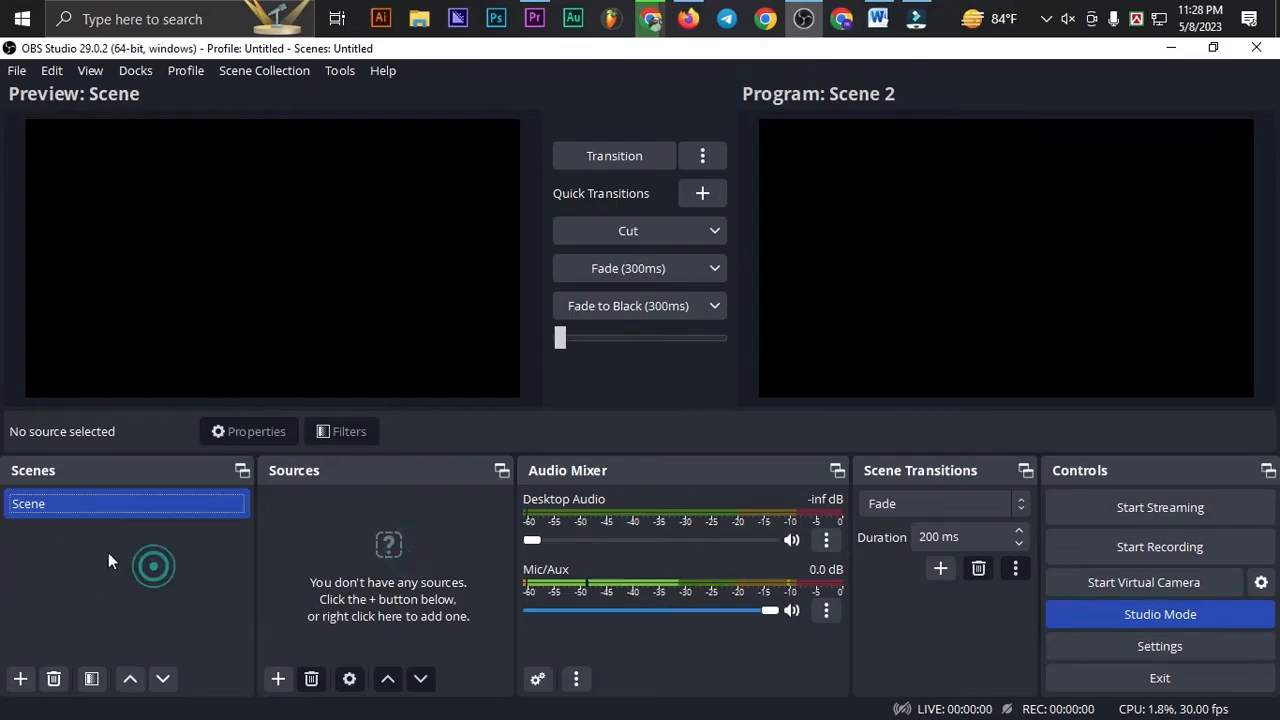
pyautogui.press('Return')
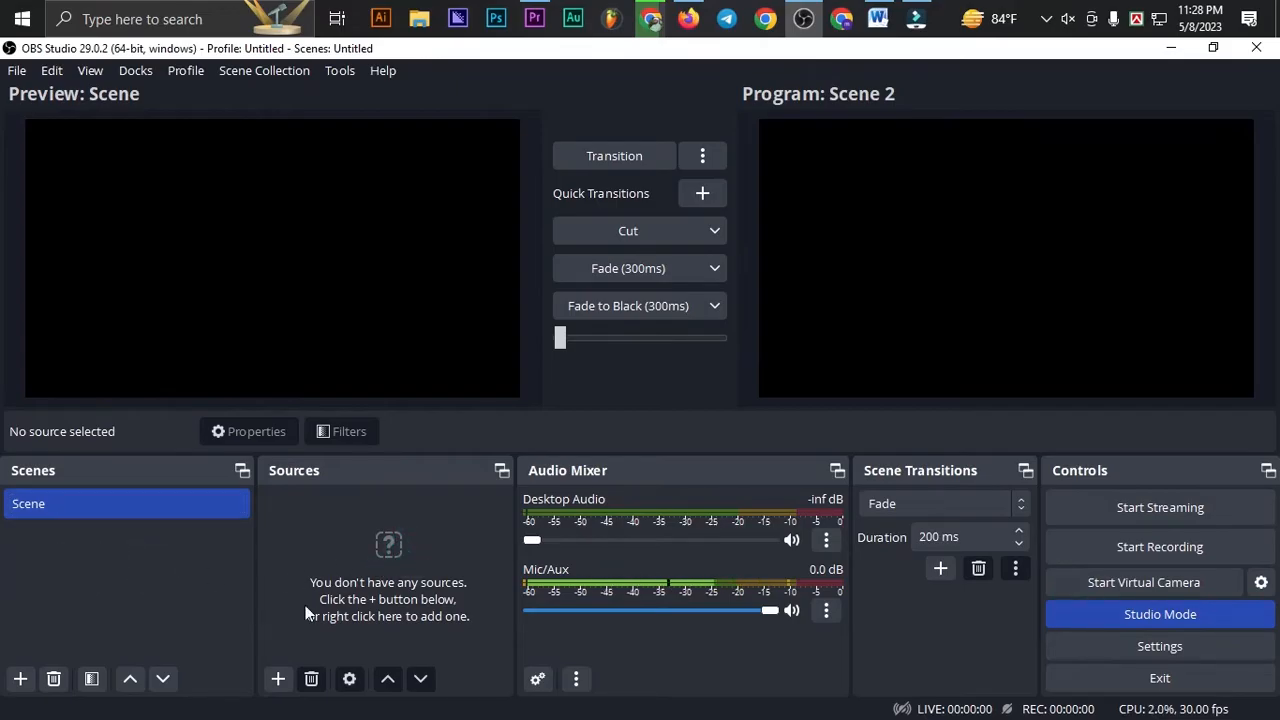
# Step: Add a new scene named Scene 2
pyautogui.click(20, 679)
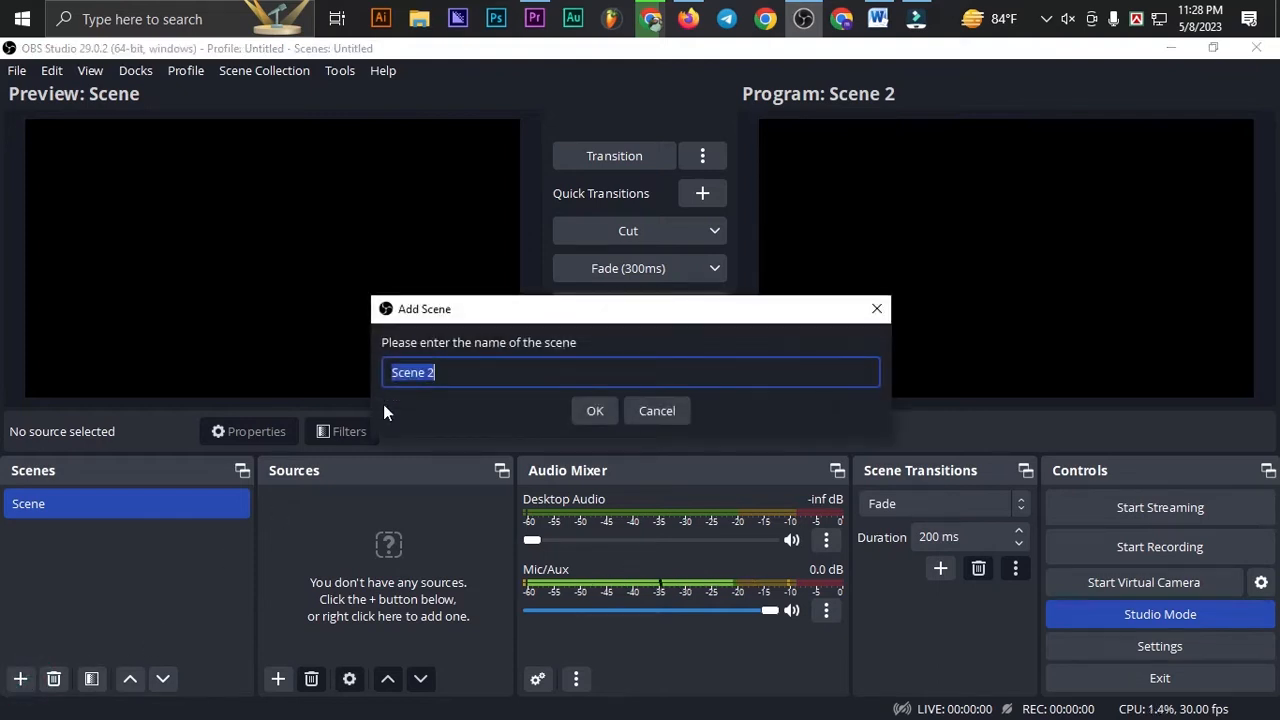
pyautogui.click(449, 372)
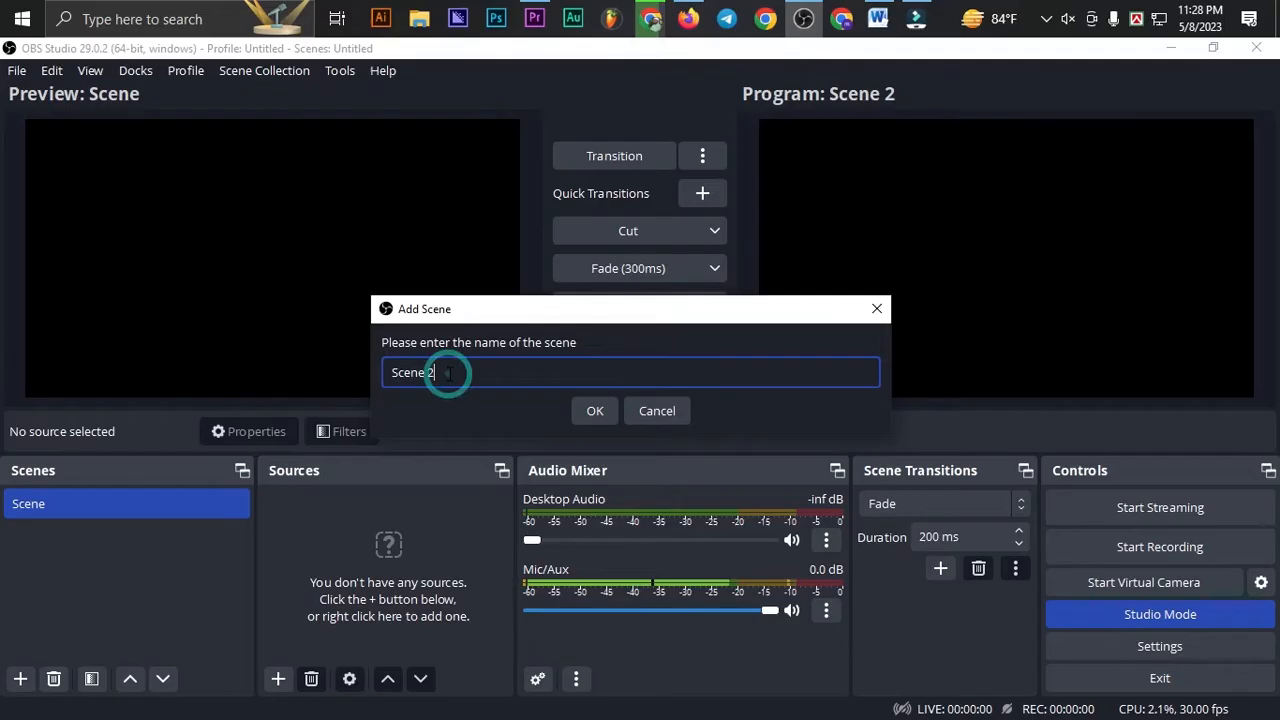
pyautogui.click(596, 411)
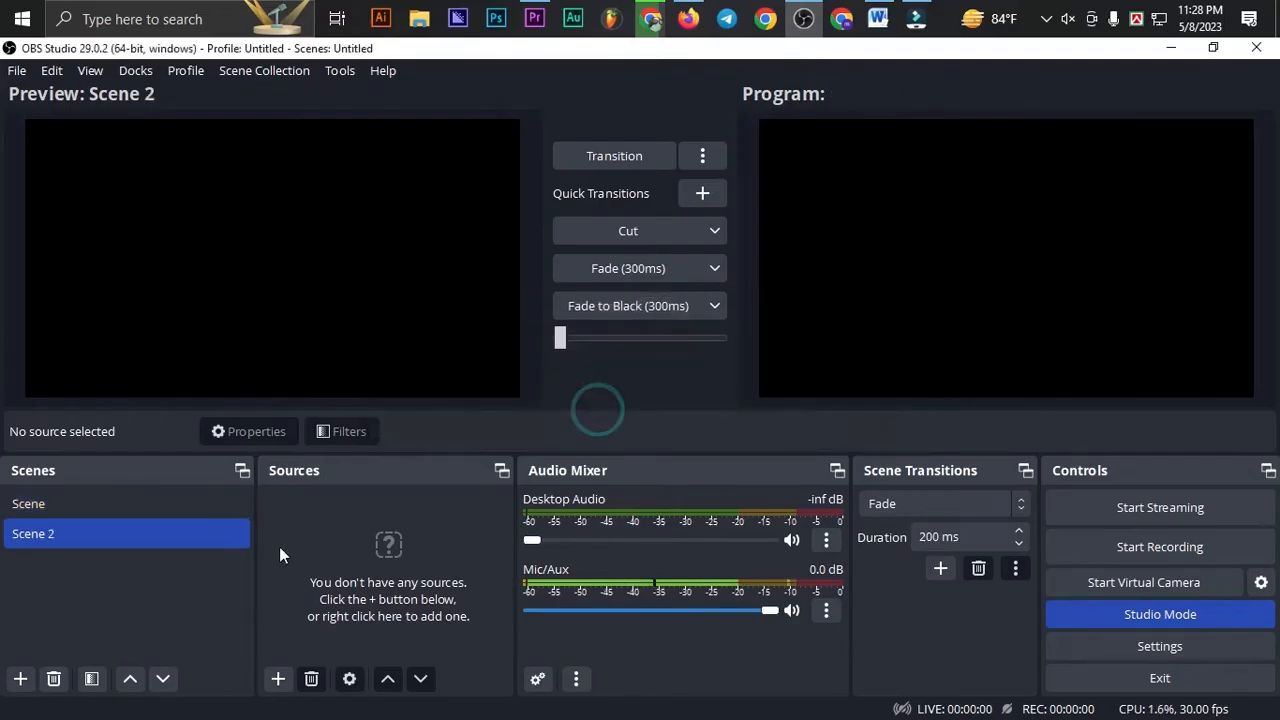
# Step: Select Scene 2 and create a new source of type Media Source in it
pyautogui.click(105, 601)
pyautogui.click(50, 505)
pyautogui.click(56, 532)
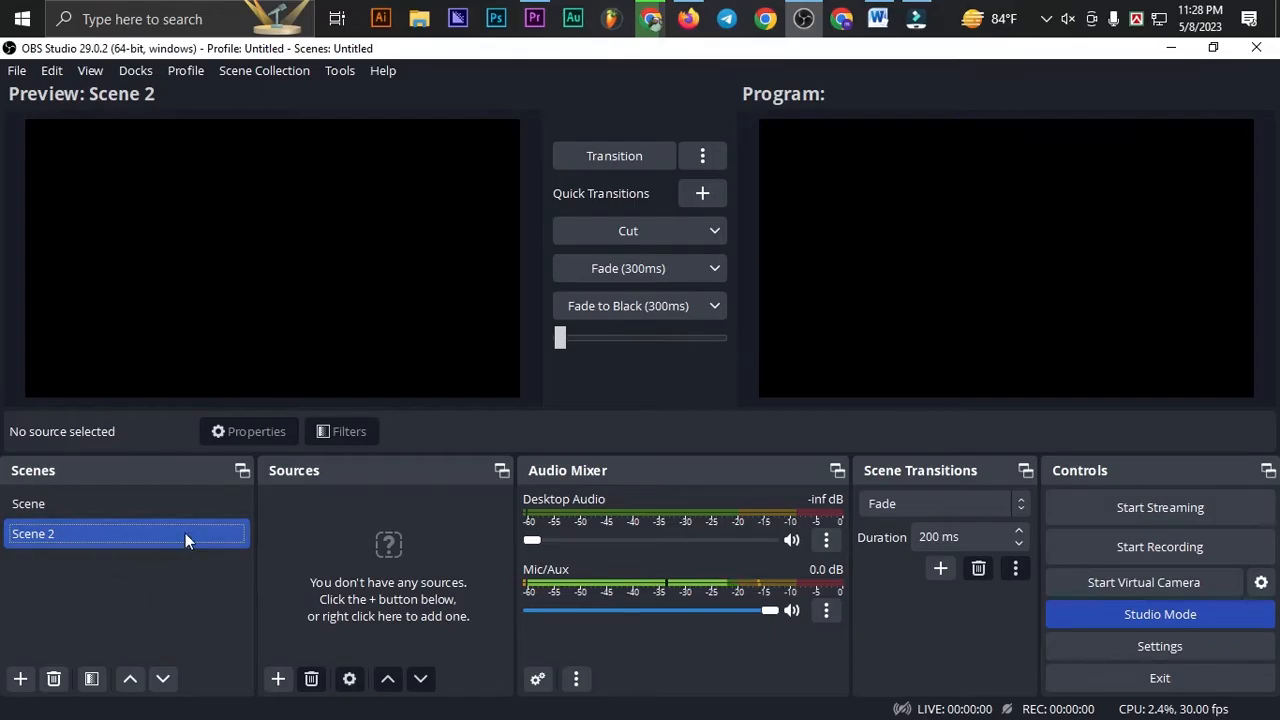
pyautogui.click(69, 541)
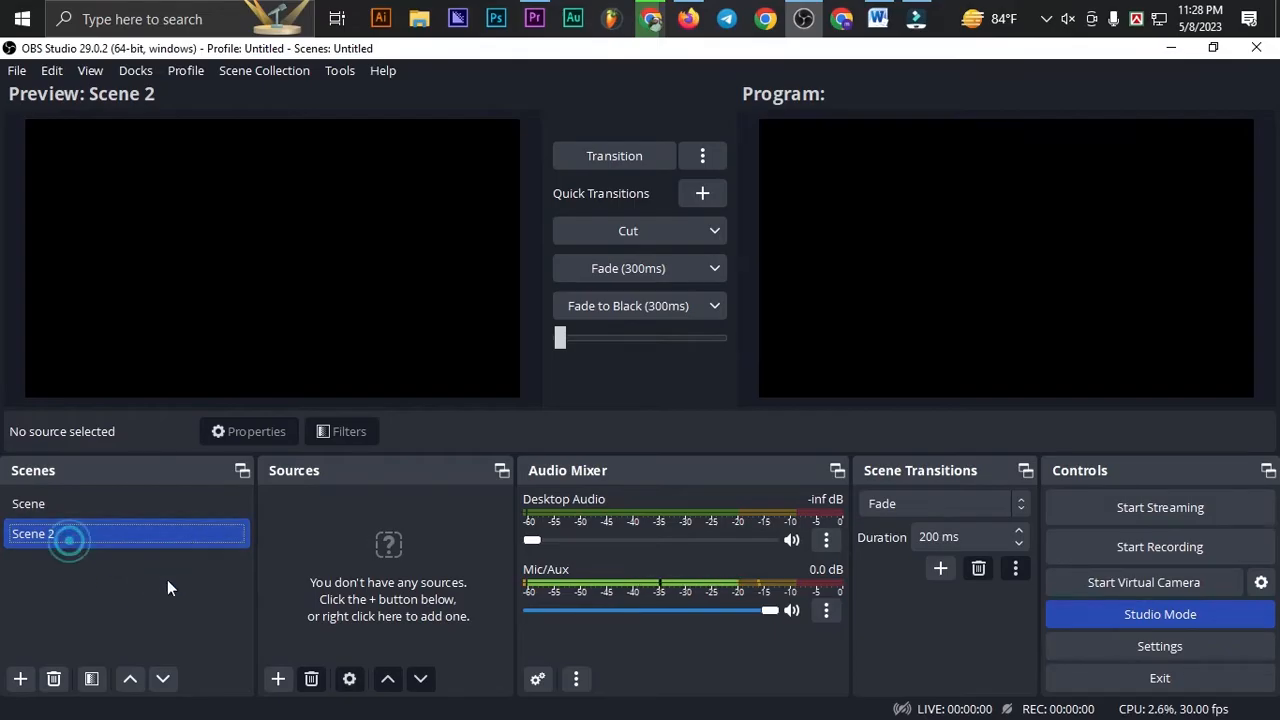
pyautogui.click(278, 680)
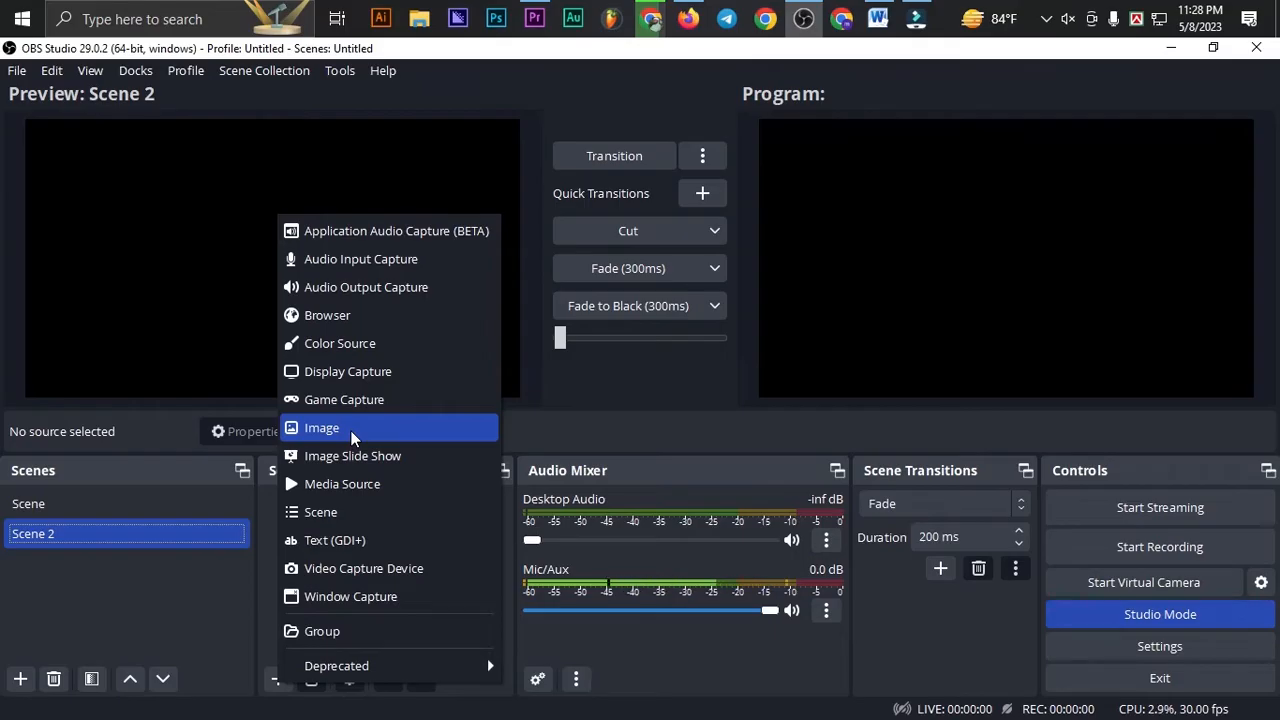
pyautogui.click(358, 485)
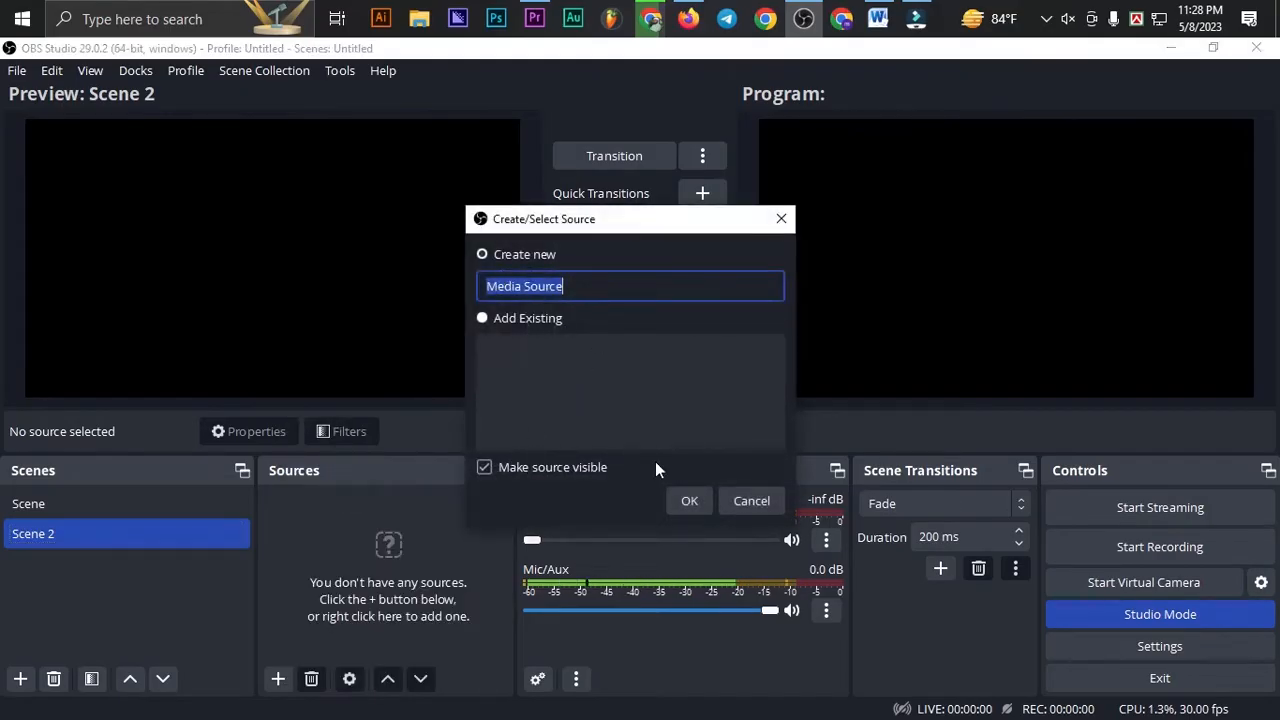
pyautogui.click(690, 501)
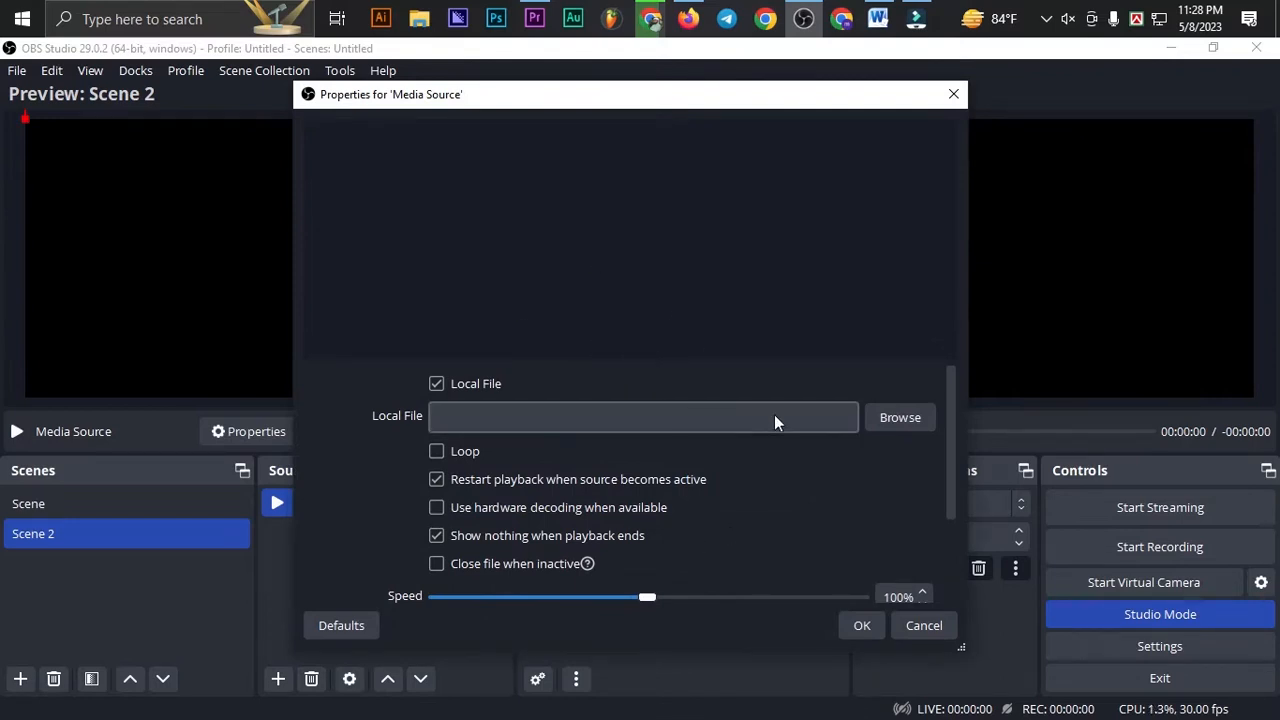
# Step: Load MVI_0705.MP4 from the 02.10.2022 folder on drive E into the media source, with looping enabled
pyautogui.click(888, 419)
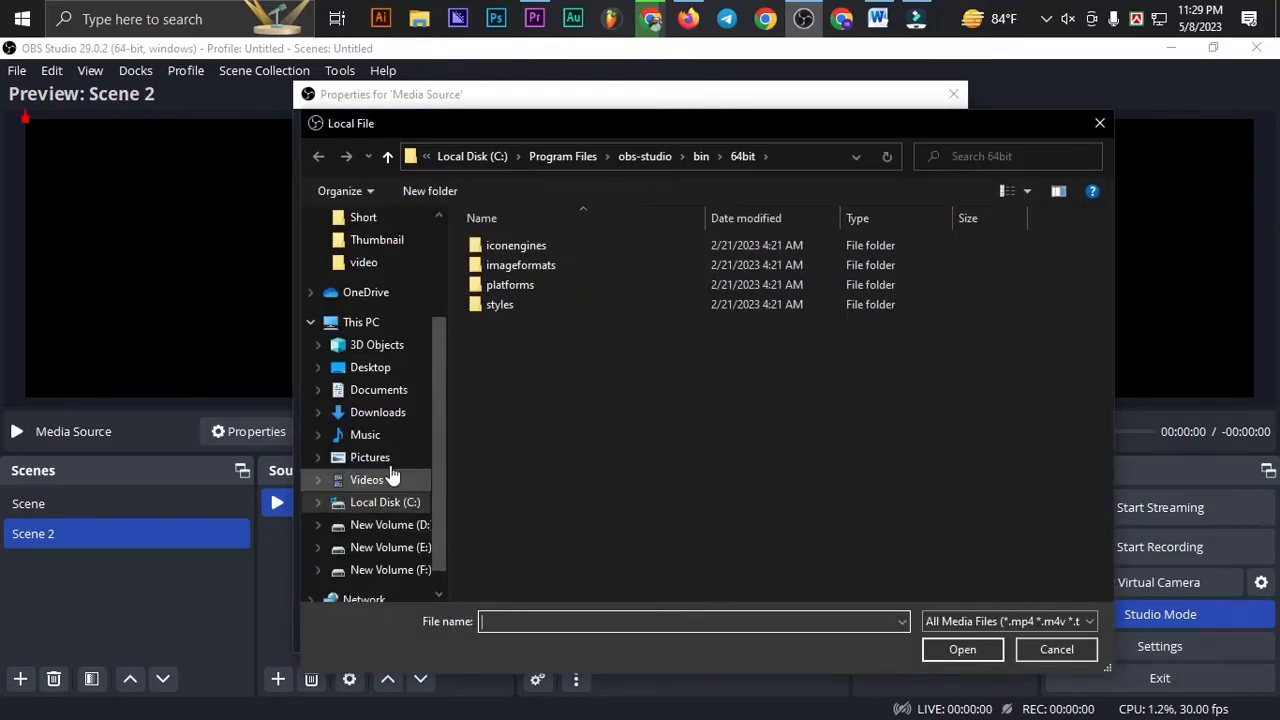
pyautogui.click(370, 367)
pyautogui.click(413, 552)
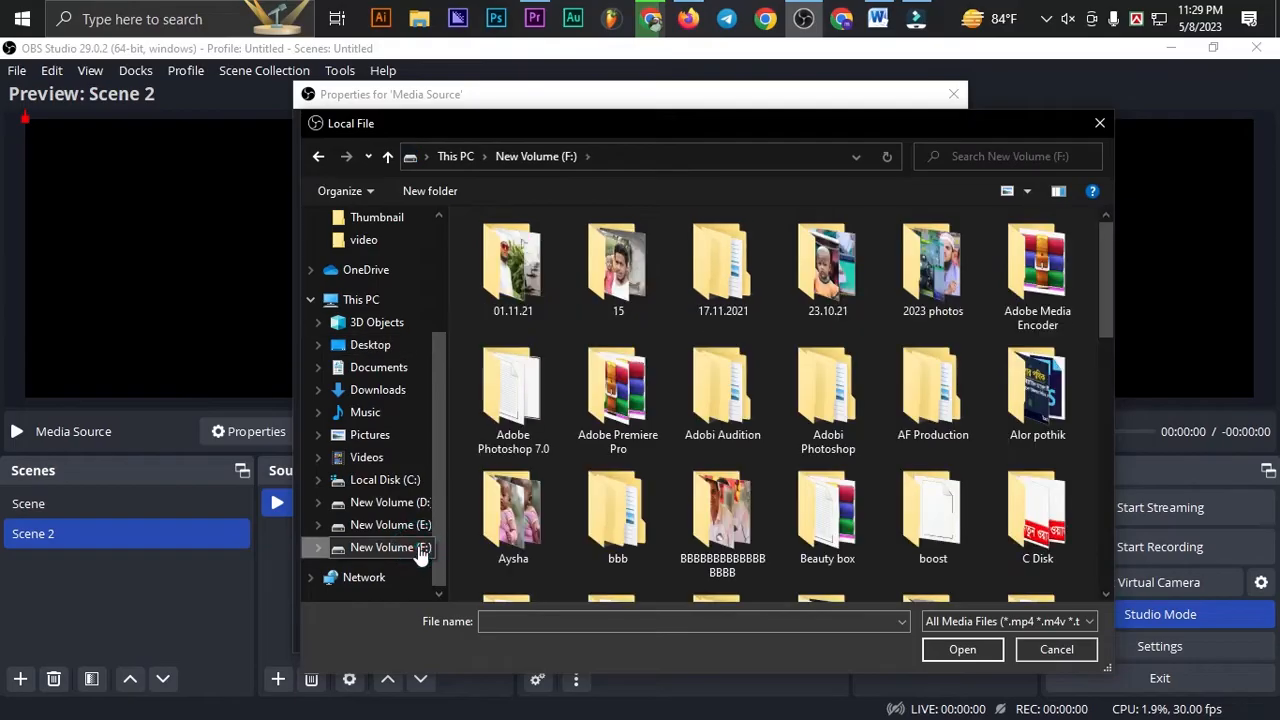
pyautogui.click(407, 533)
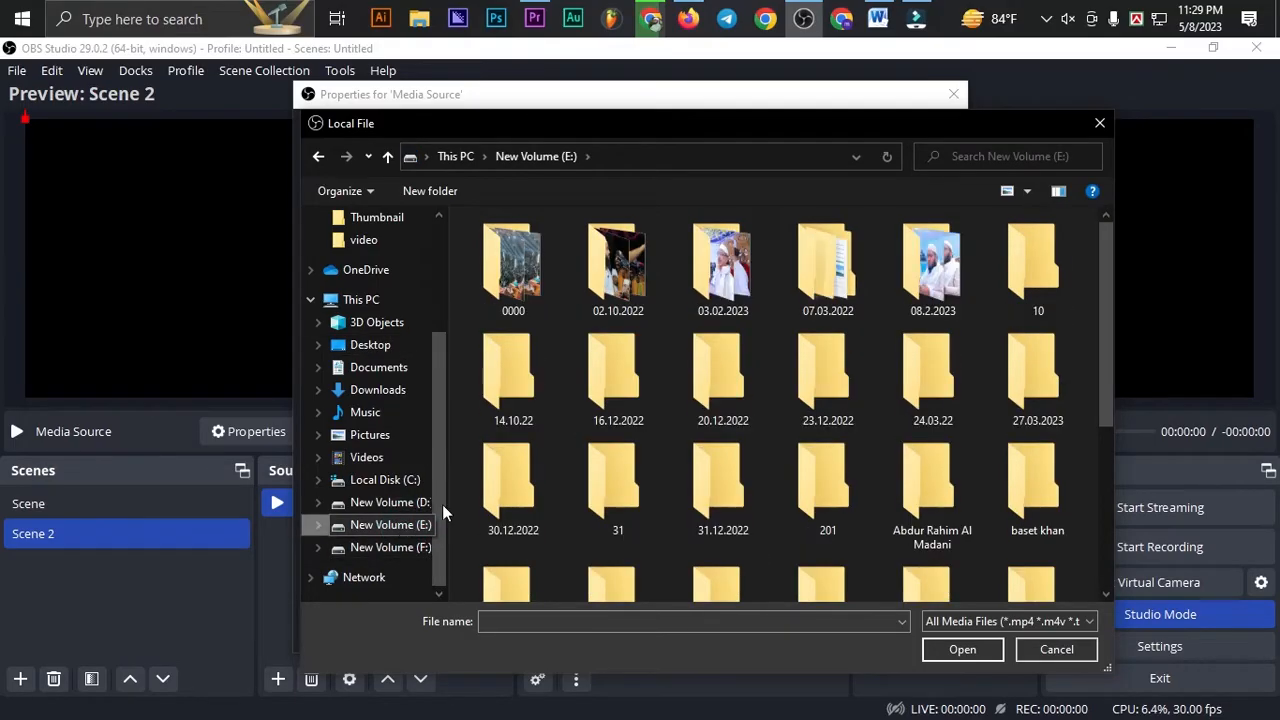
pyautogui.doubleClick(622, 286)
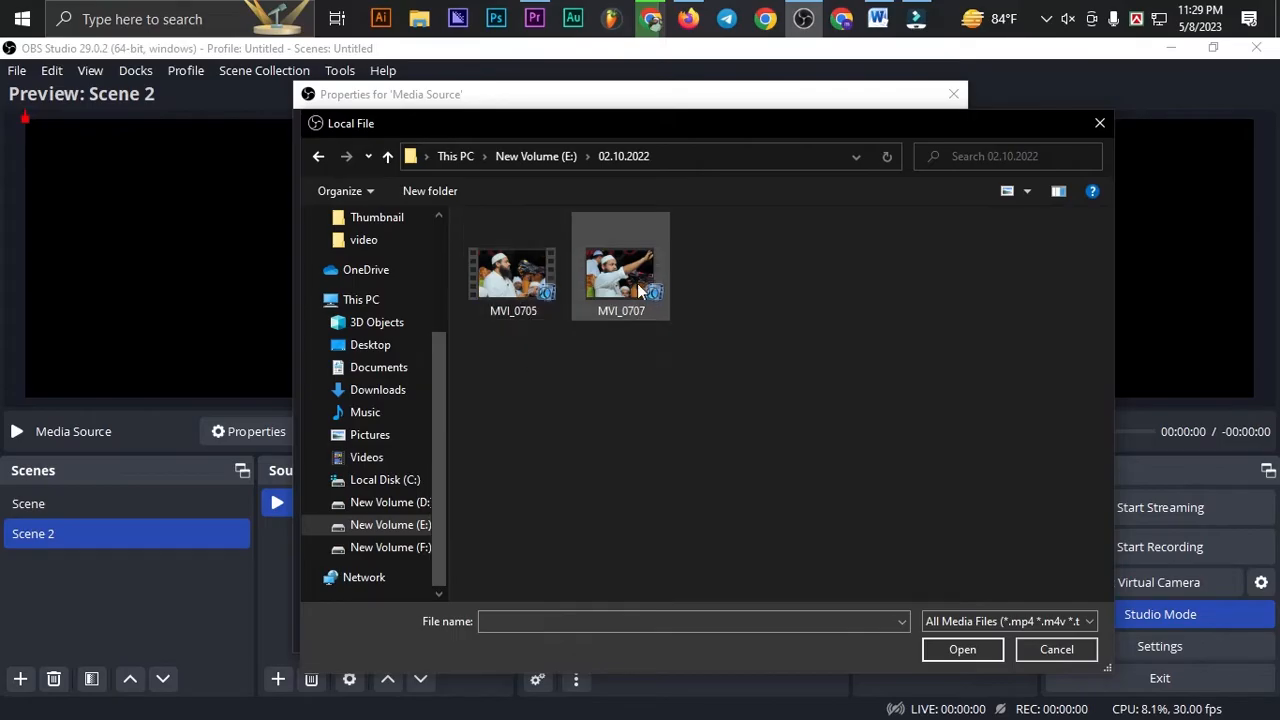
pyautogui.click(516, 282)
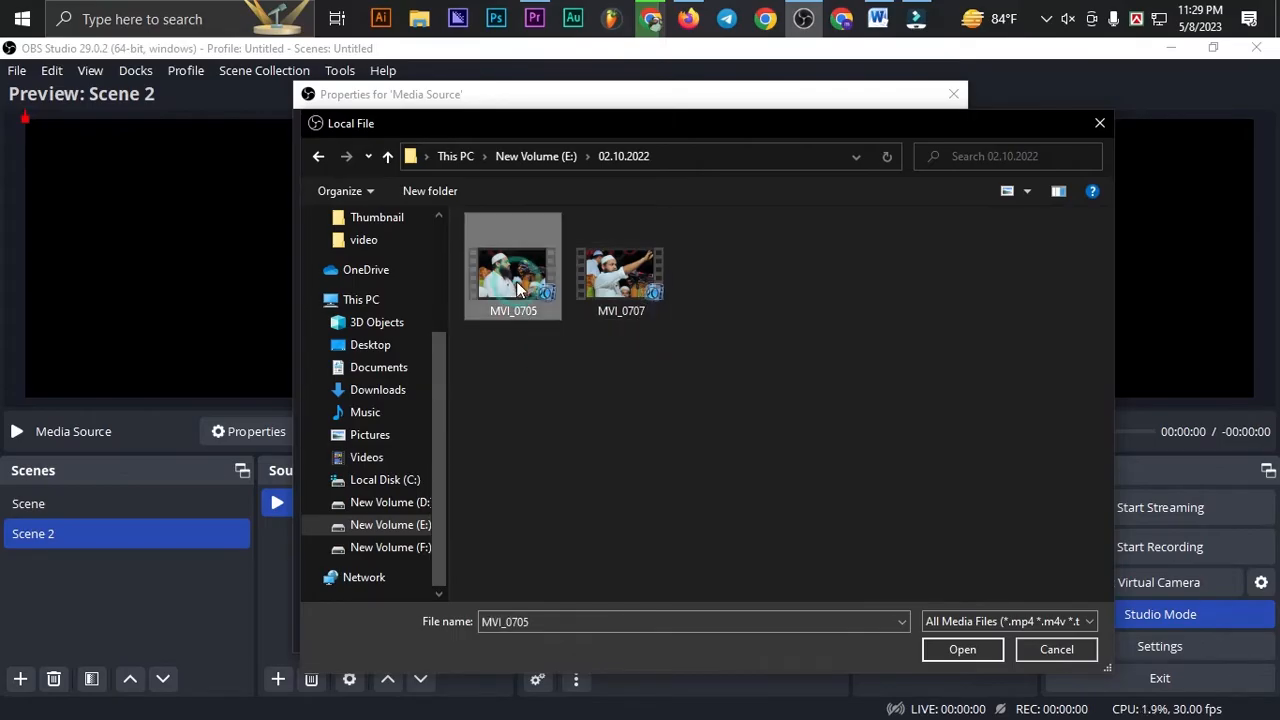
pyautogui.click(962, 649)
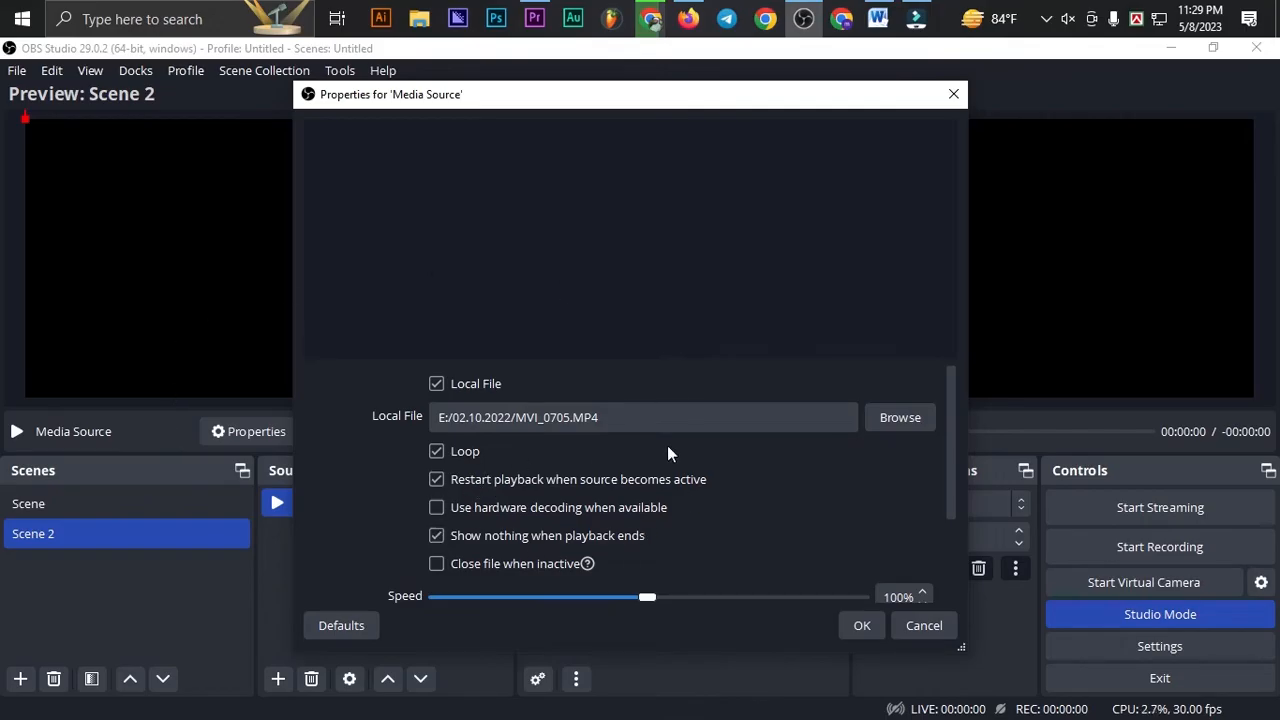
pyautogui.click(437, 451)
pyautogui.click(858, 629)
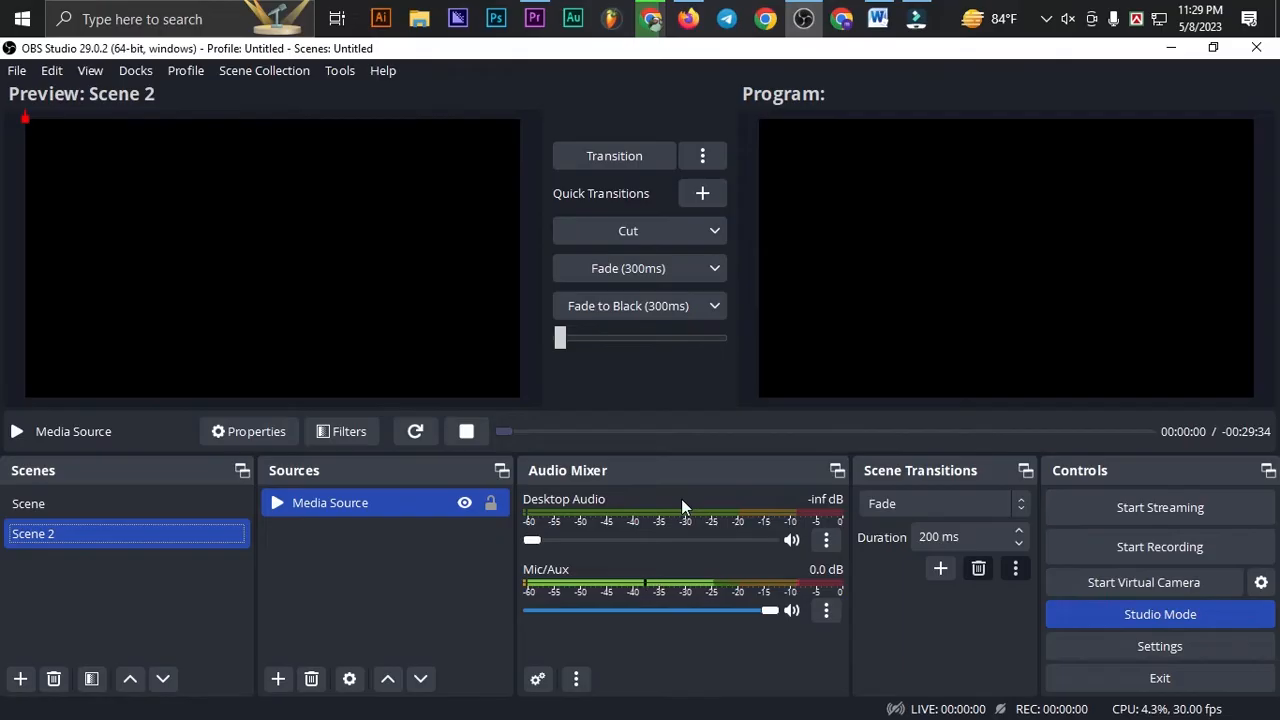
# Step: Scale the video to fill the whole preview canvas and transition the scene to the program output
pyautogui.click(604, 157)
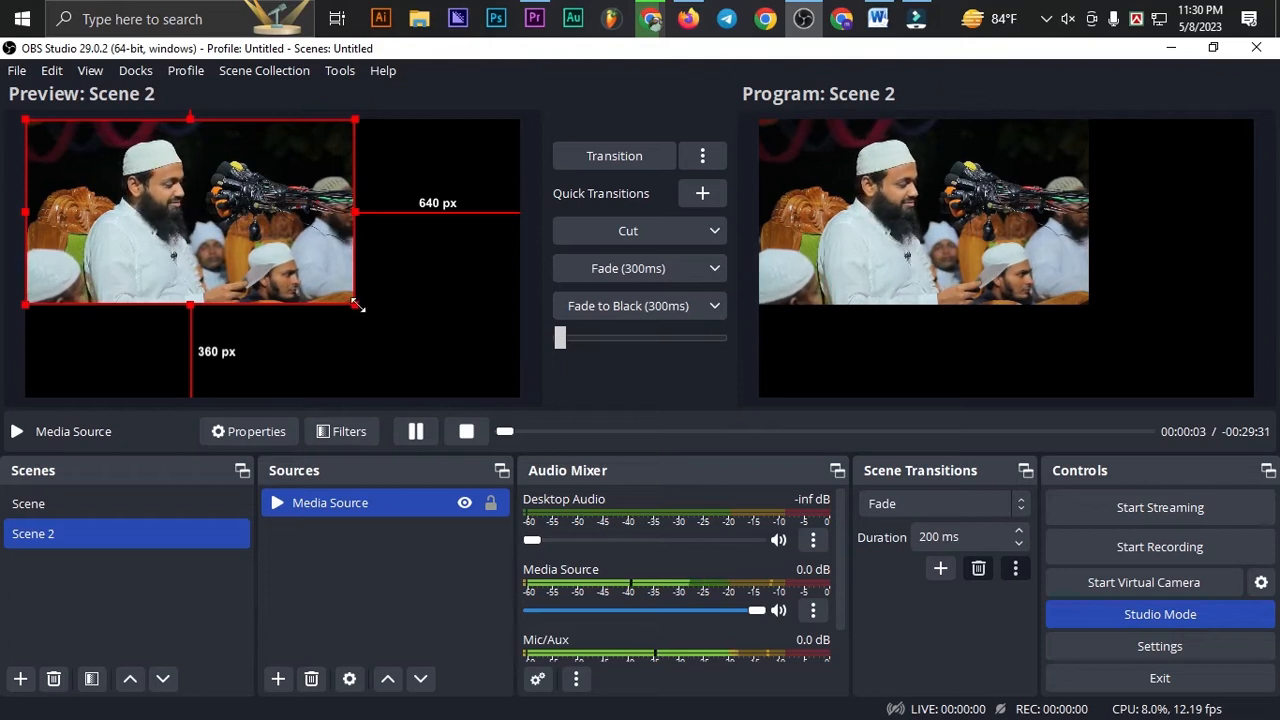
pyautogui.moveTo(358, 308); pyautogui.dragTo(486, 390)
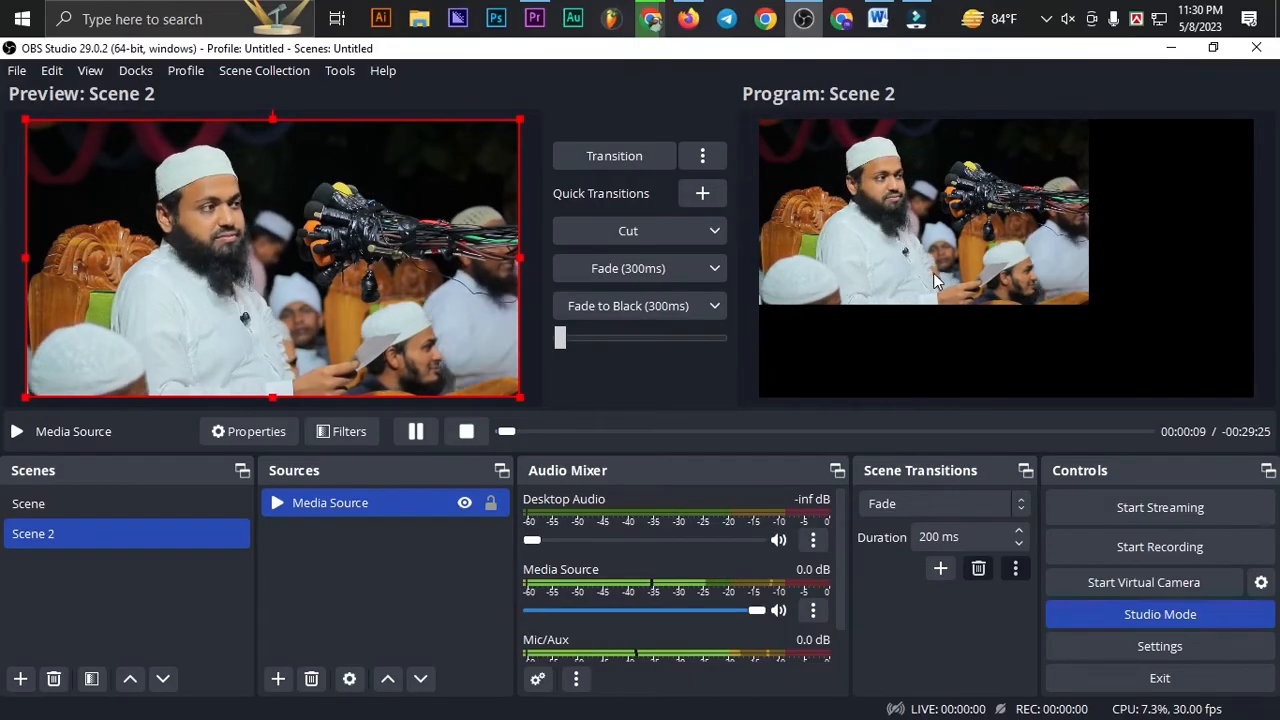
pyautogui.click(600, 155)
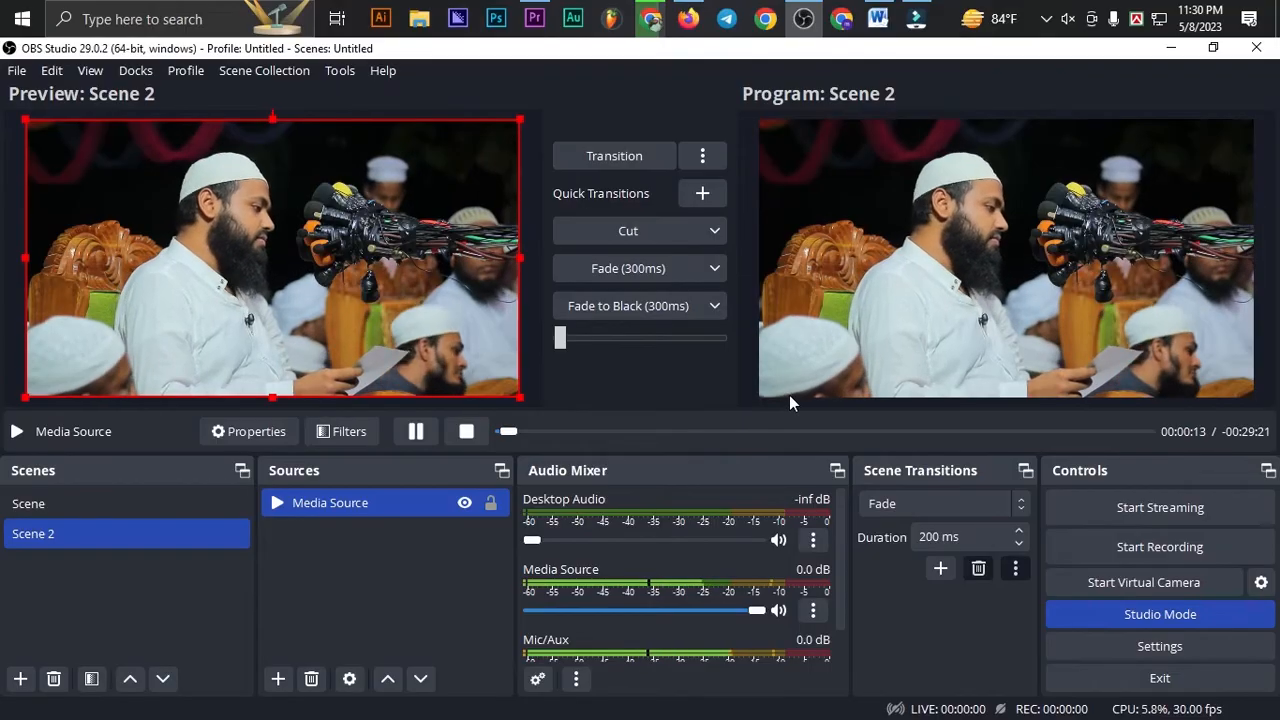
# Step: Lower the Media Source volume in the audio mixer and restore it to 0.0 dB
pyautogui.scroll(-1, 617, 616)
pyautogui.scroll(1, 625, 614)
pyautogui.scroll(-1, 632, 612)
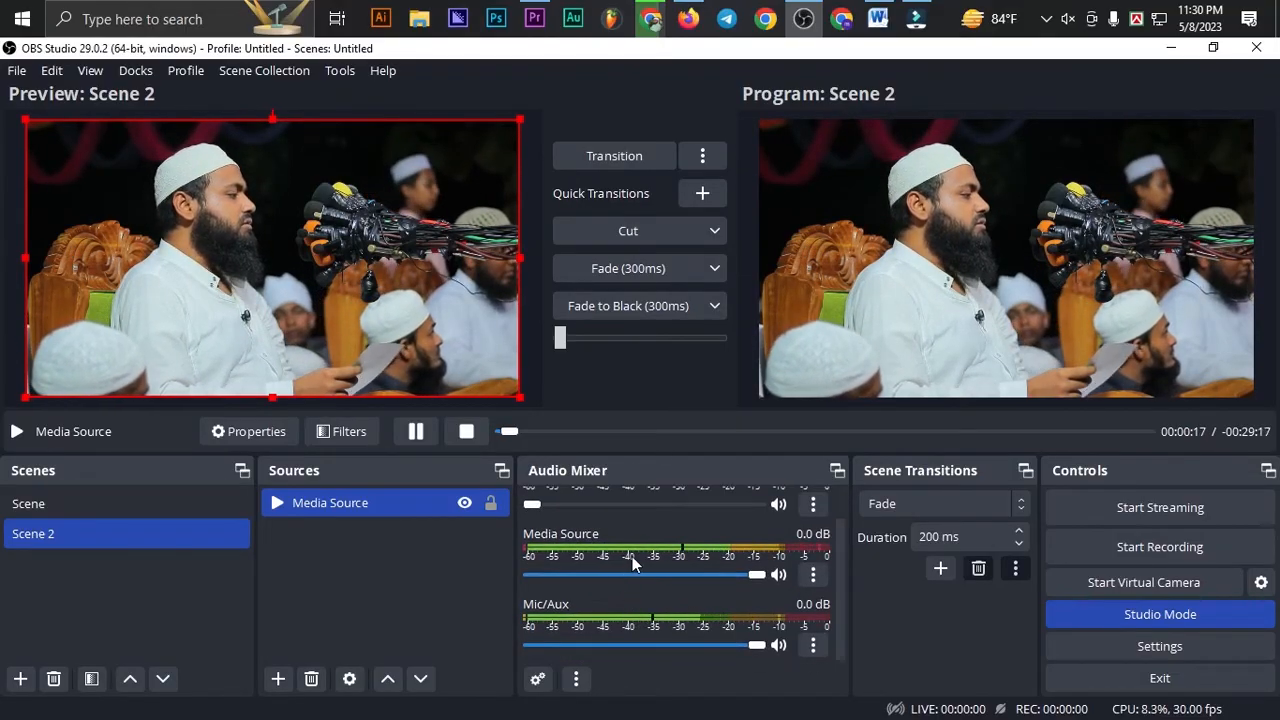
pyautogui.scroll(1, 627, 585)
pyautogui.scroll(-1, 626, 574)
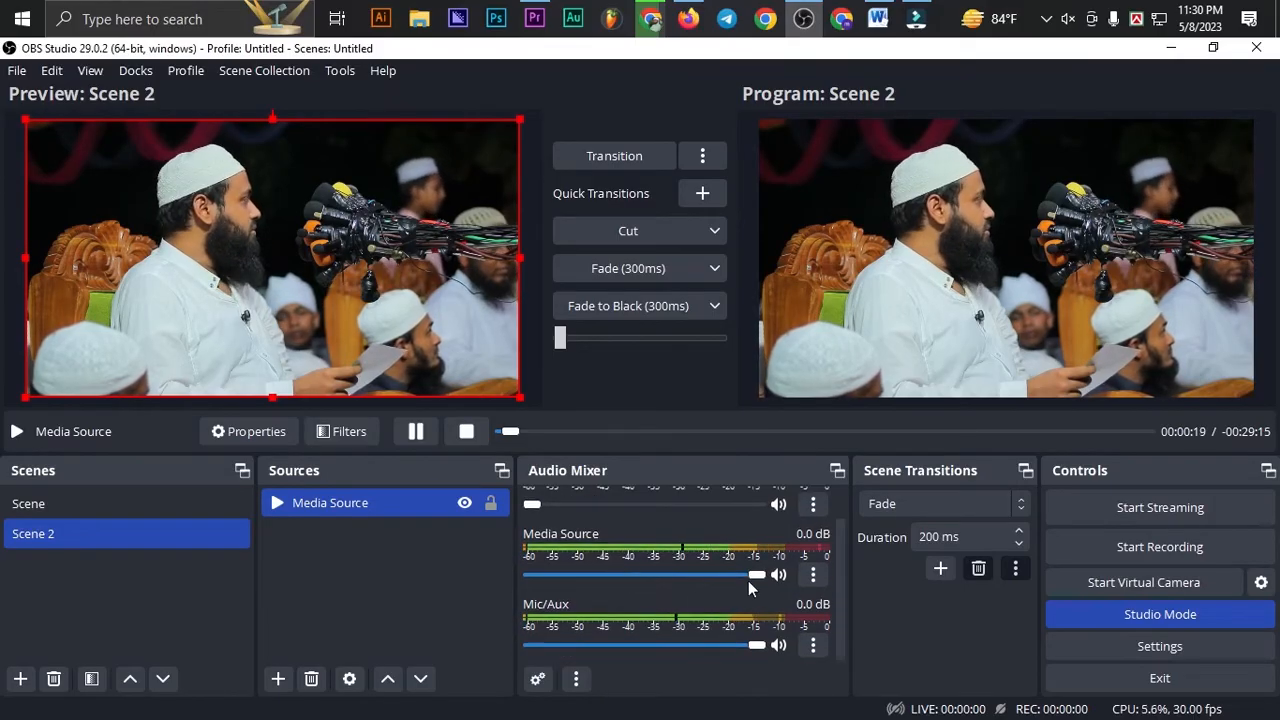
pyautogui.moveTo(752, 576); pyautogui.dragTo(526, 578)
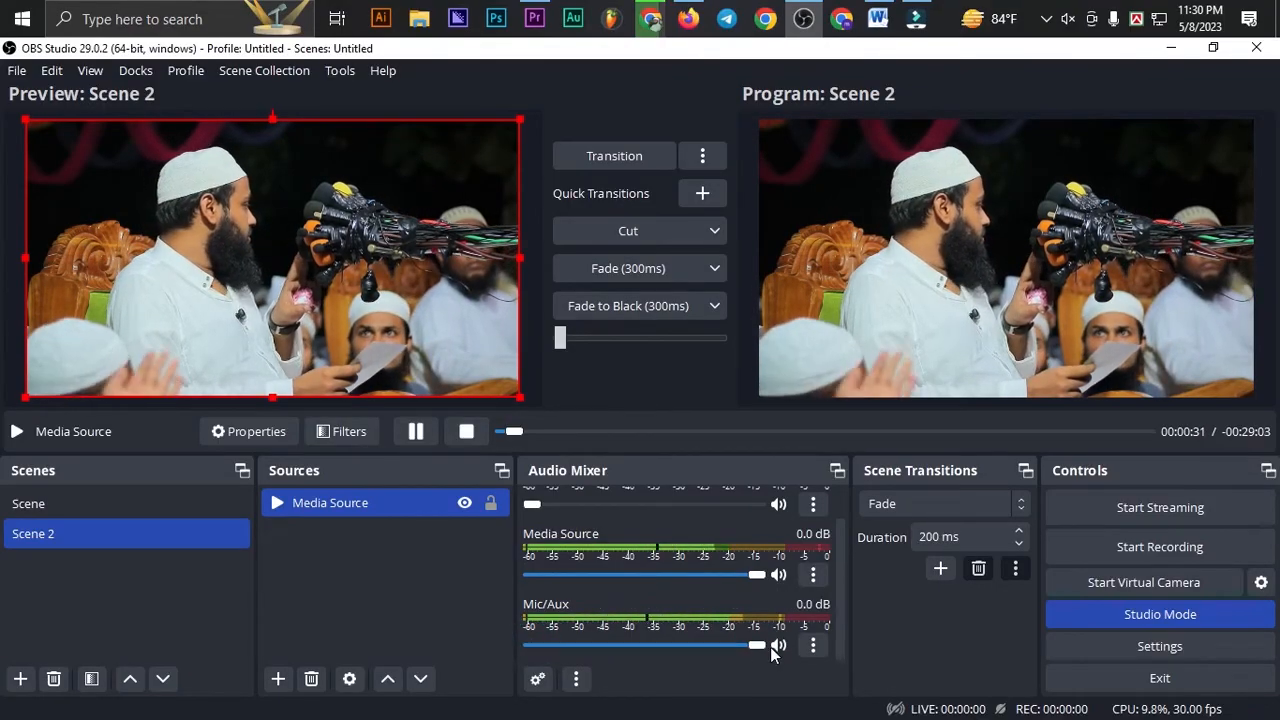
# Step: Raise the Desktop Audio level to 0.0 dB and lower it back to -inf dB
pyautogui.scroll(1, 614, 628)
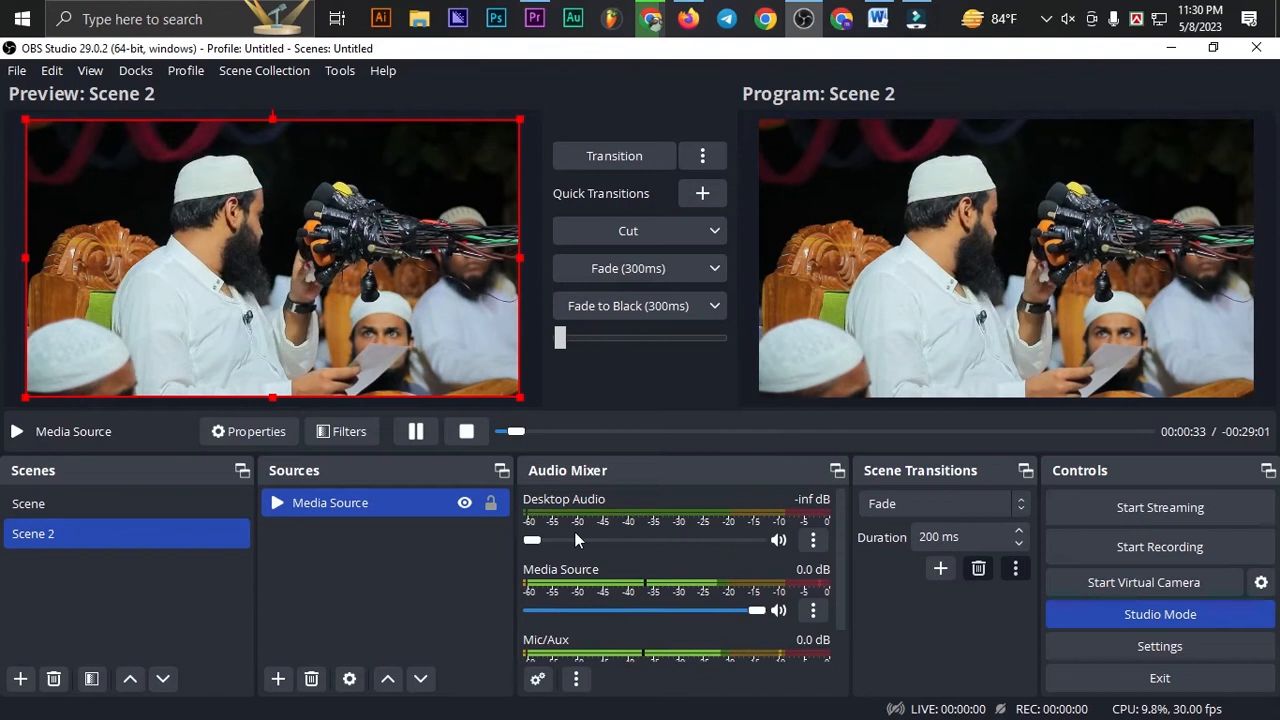
pyautogui.moveTo(543, 540); pyautogui.dragTo(702, 551)
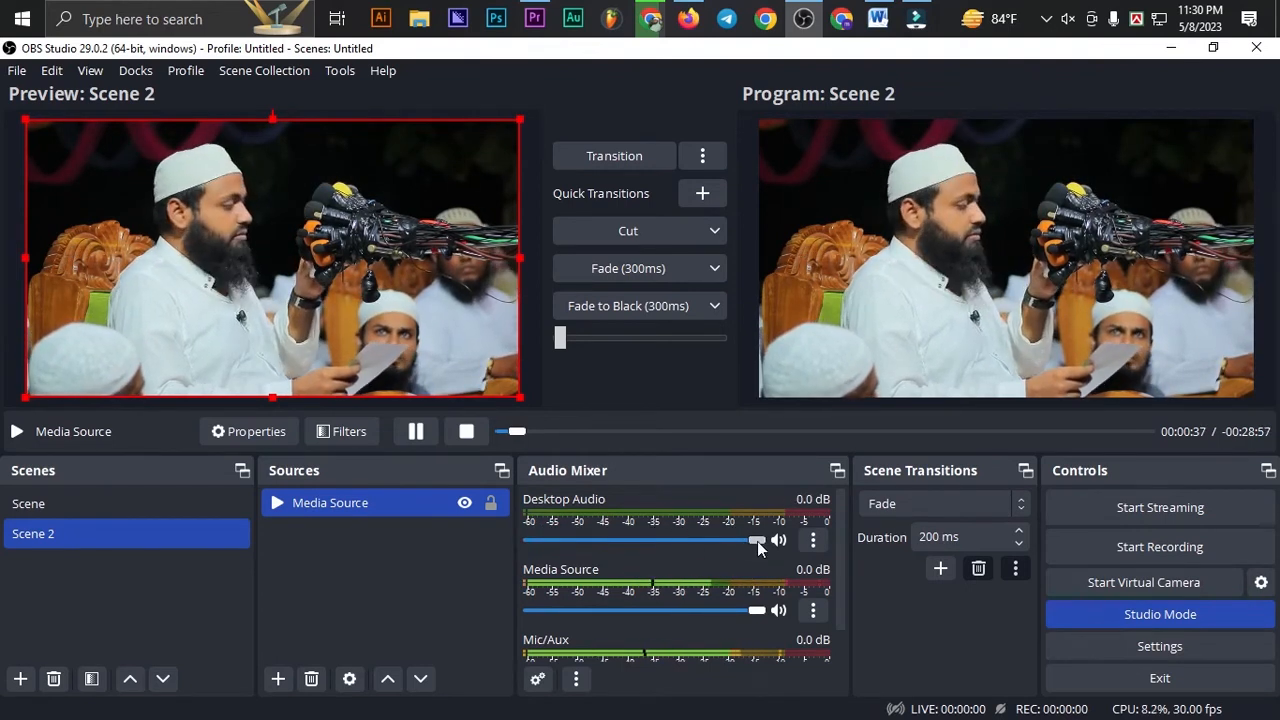
pyautogui.moveTo(757, 541); pyautogui.dragTo(535, 544)
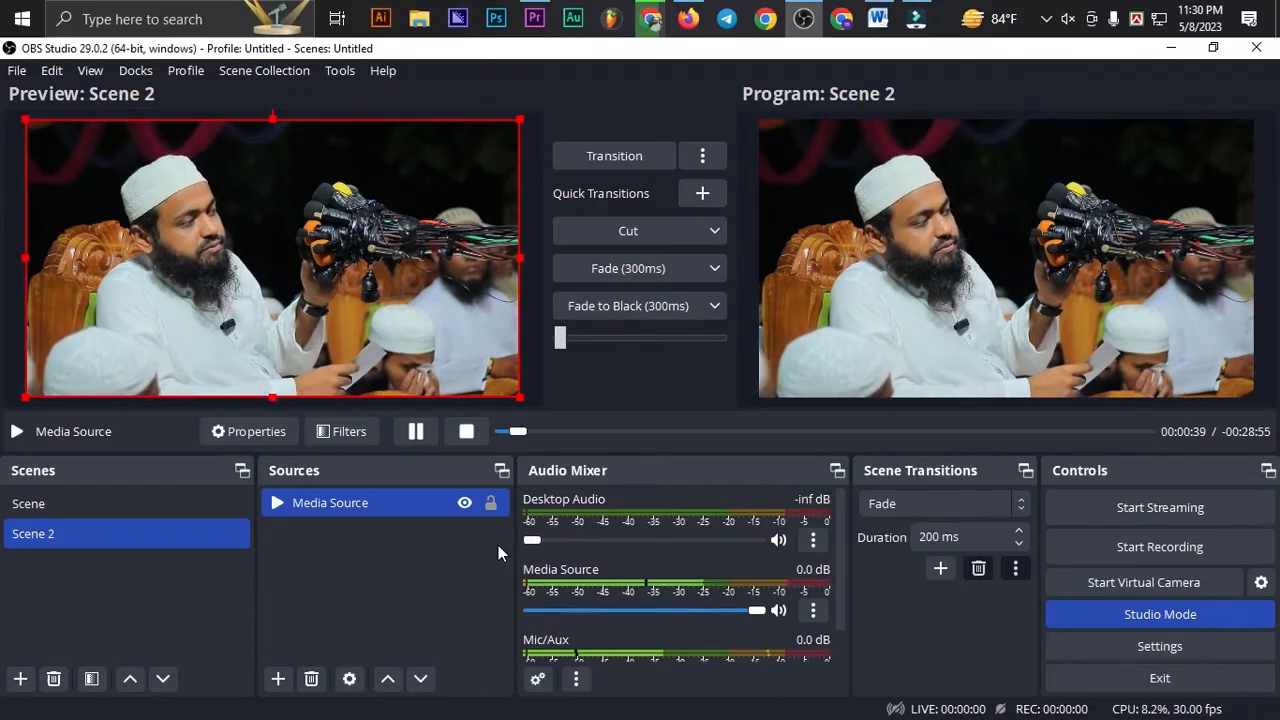
pyautogui.click(537, 541)
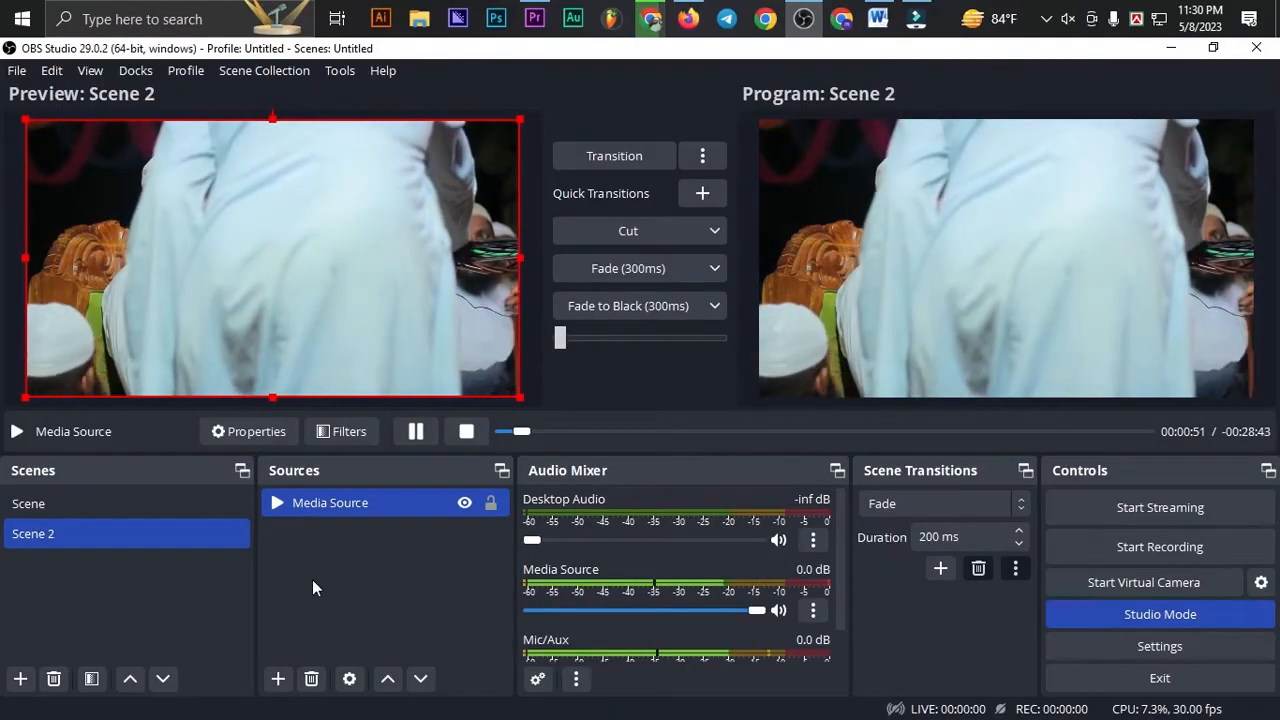
# Step: Create a new source of type Image in Scene 2
pyautogui.click(277, 679)
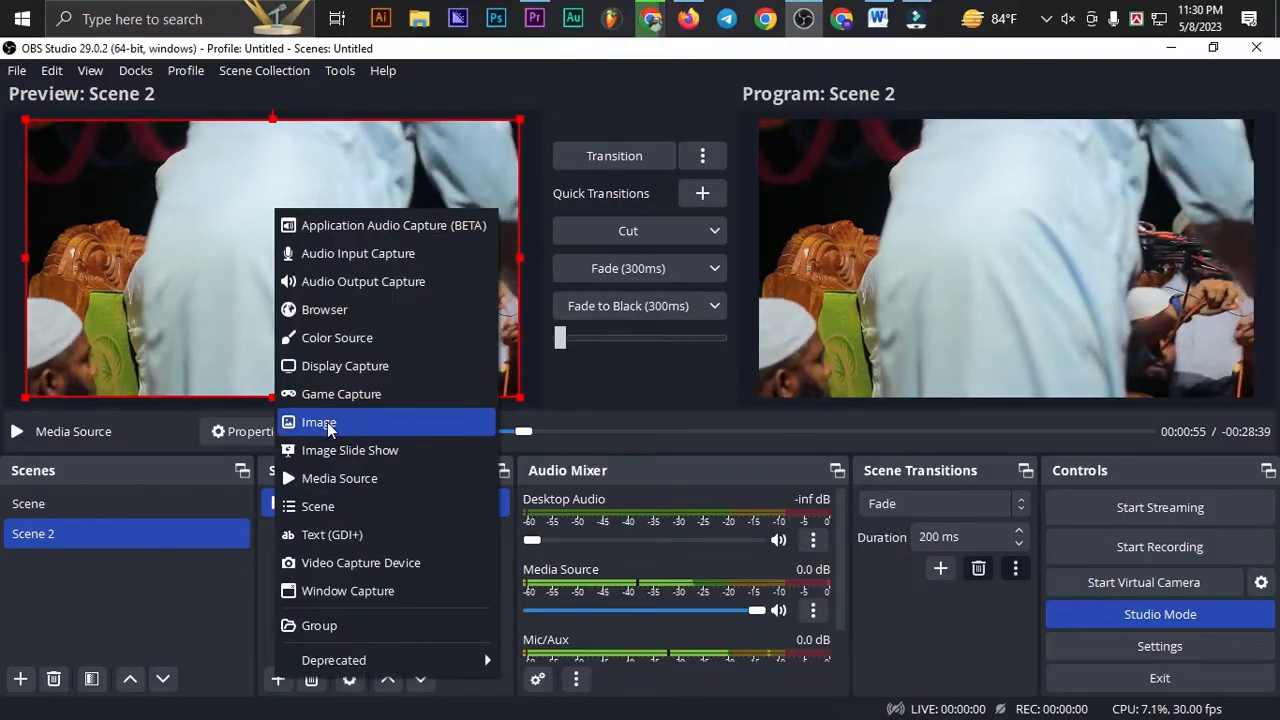
pyautogui.click(328, 423)
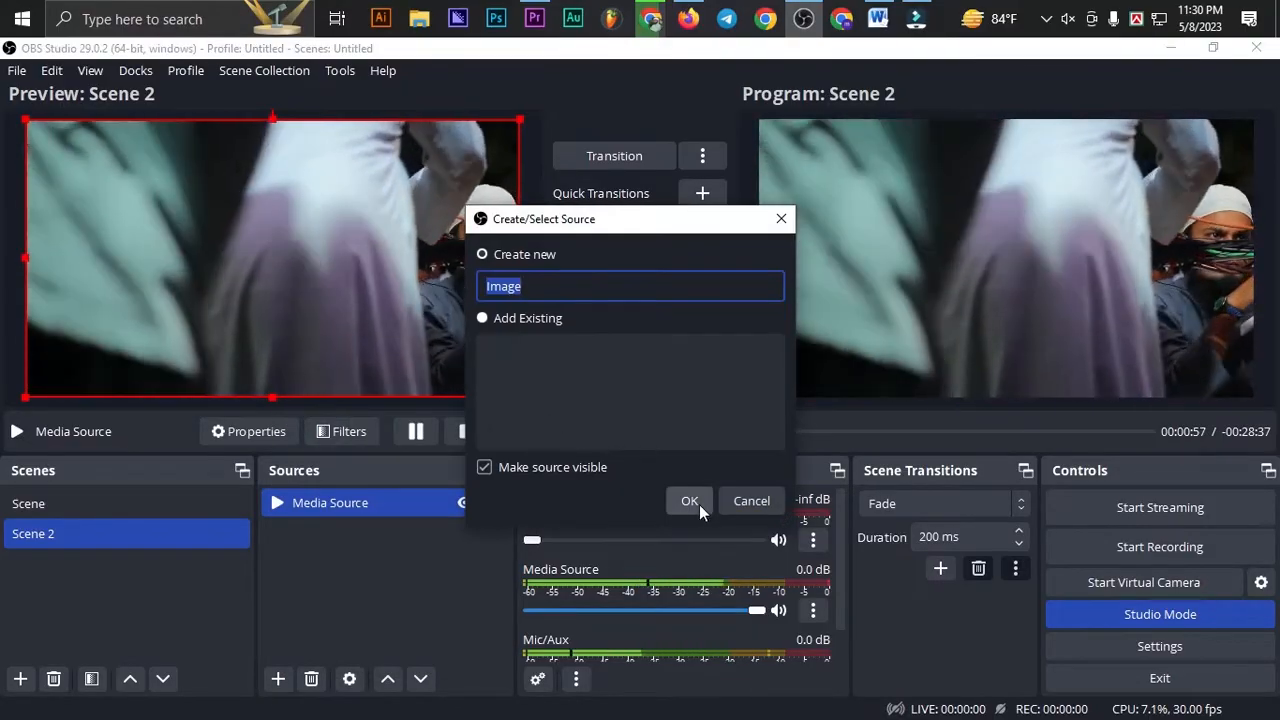
pyautogui.click(691, 506)
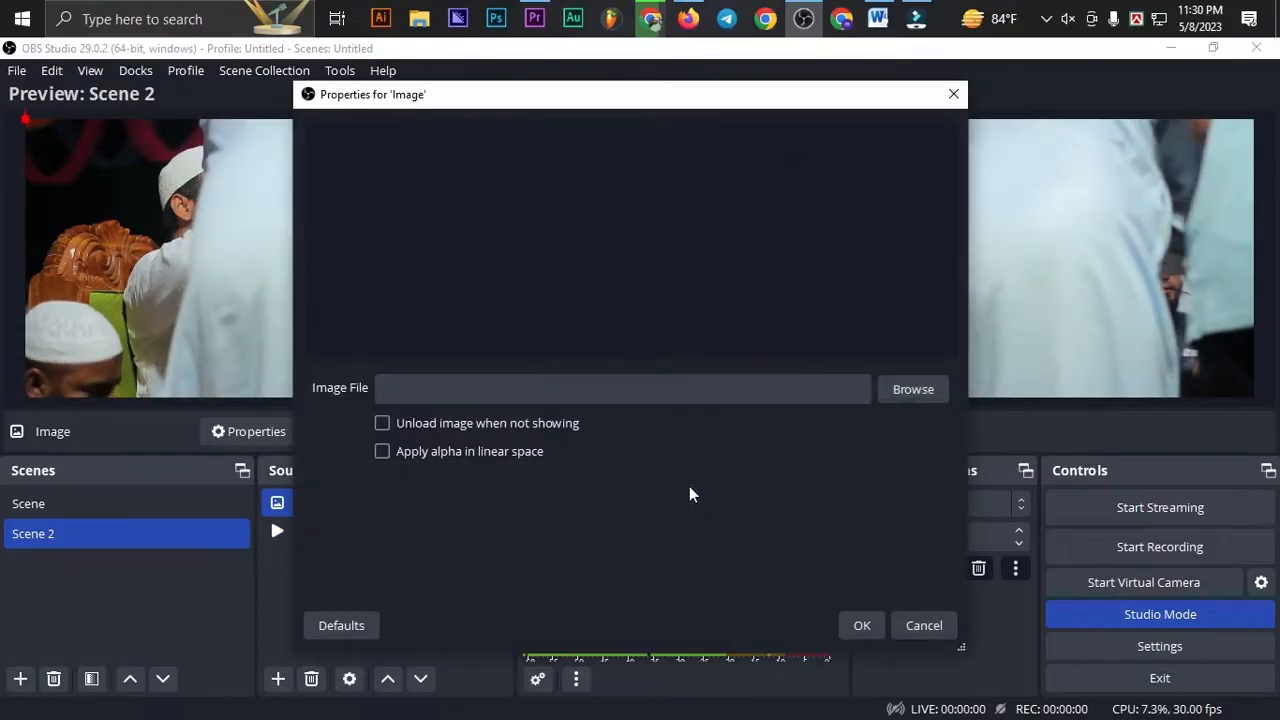
# Step: Load MADINAR KAFELA PNG.png from the channel intro/hrs hd media logo folder on drive F into the image source
pyautogui.click(911, 395)
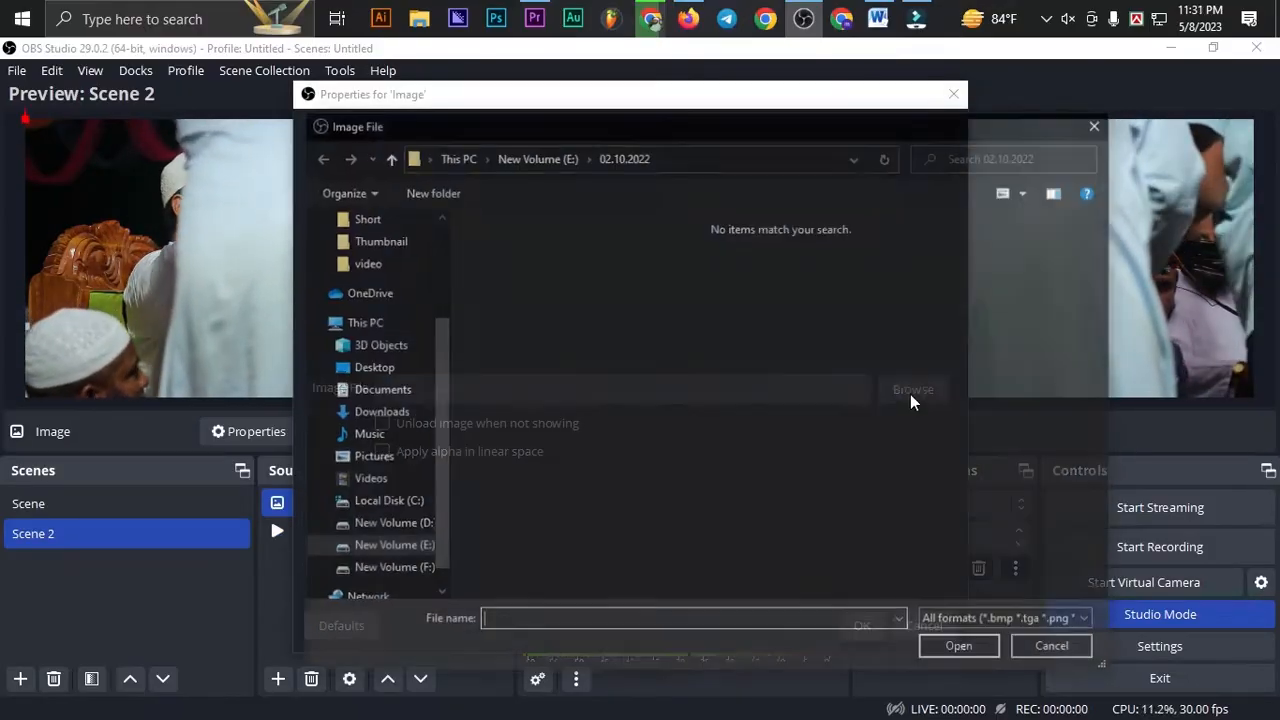
pyautogui.click(415, 570)
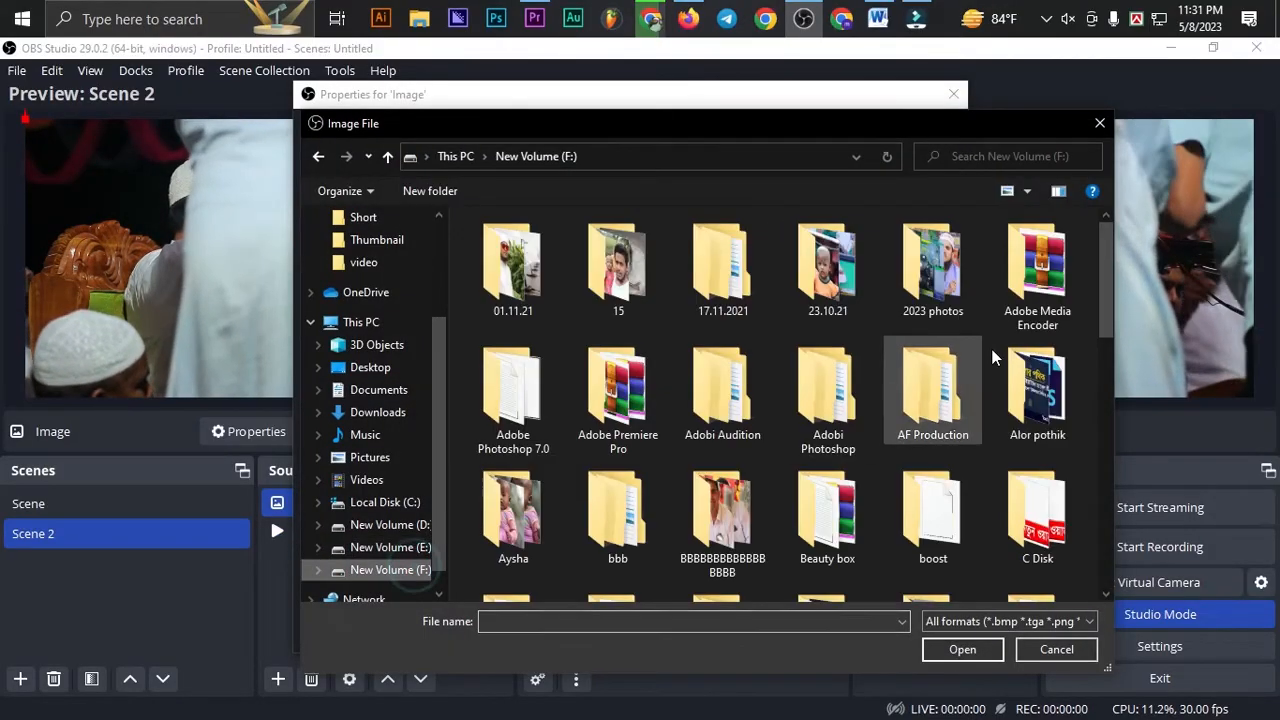
pyautogui.scroll(-2, 930, 420)
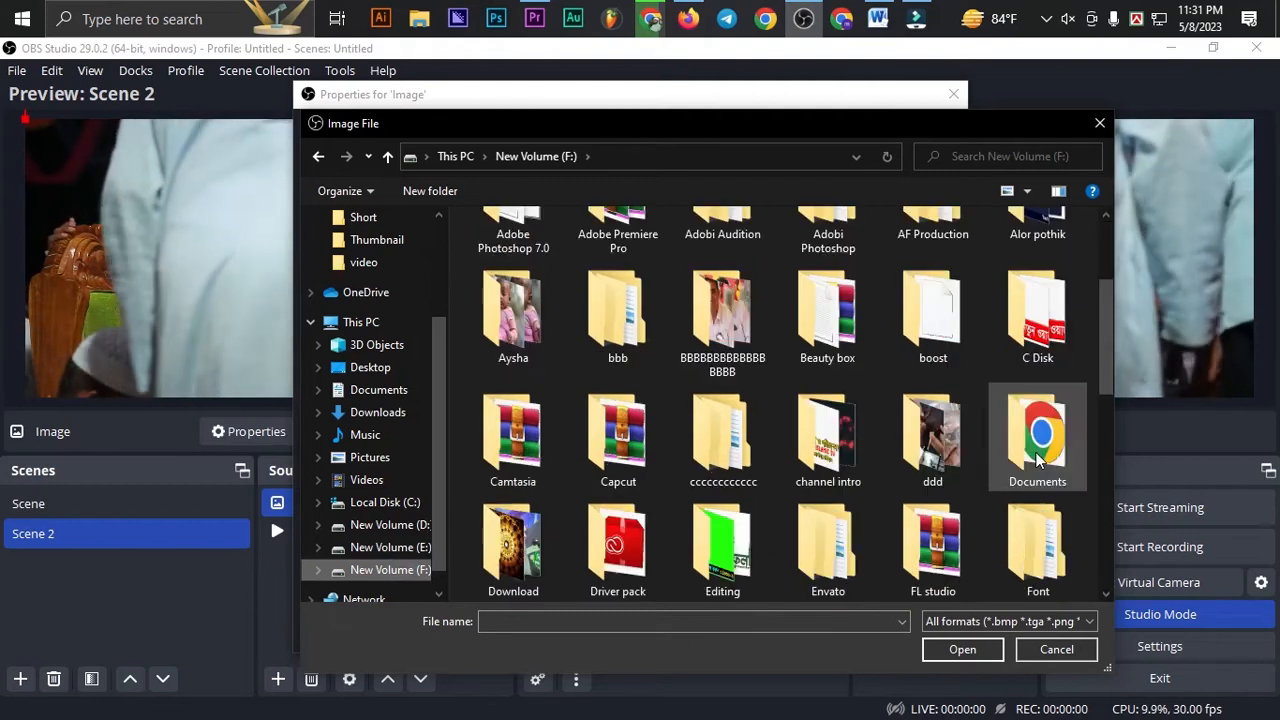
pyautogui.doubleClick(867, 474)
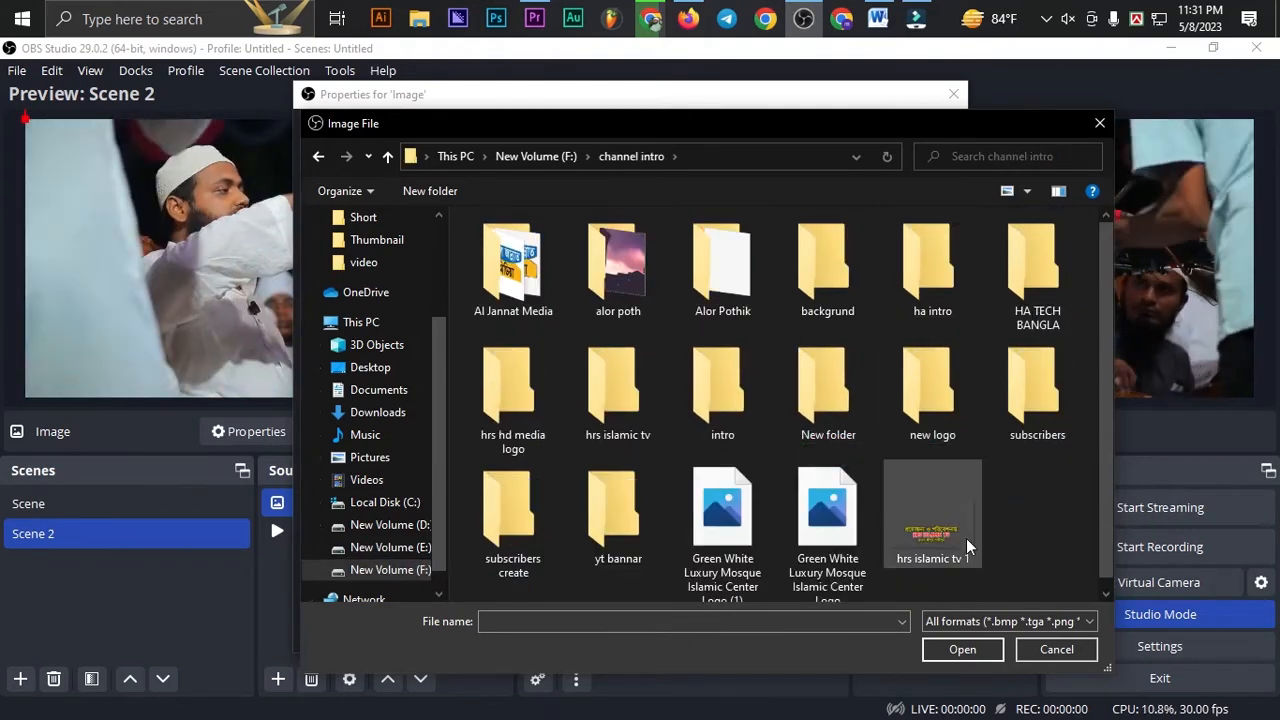
pyautogui.doubleClick(535, 415)
pyautogui.click(620, 290)
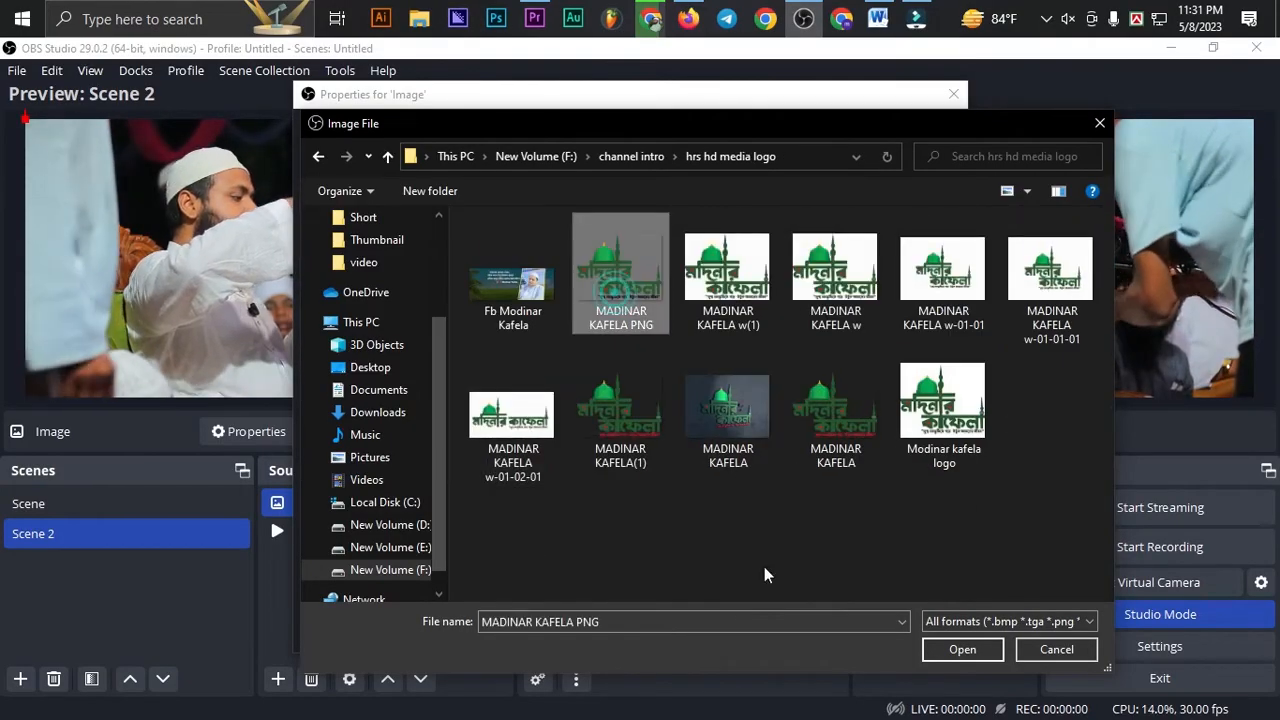
pyautogui.click(962, 649)
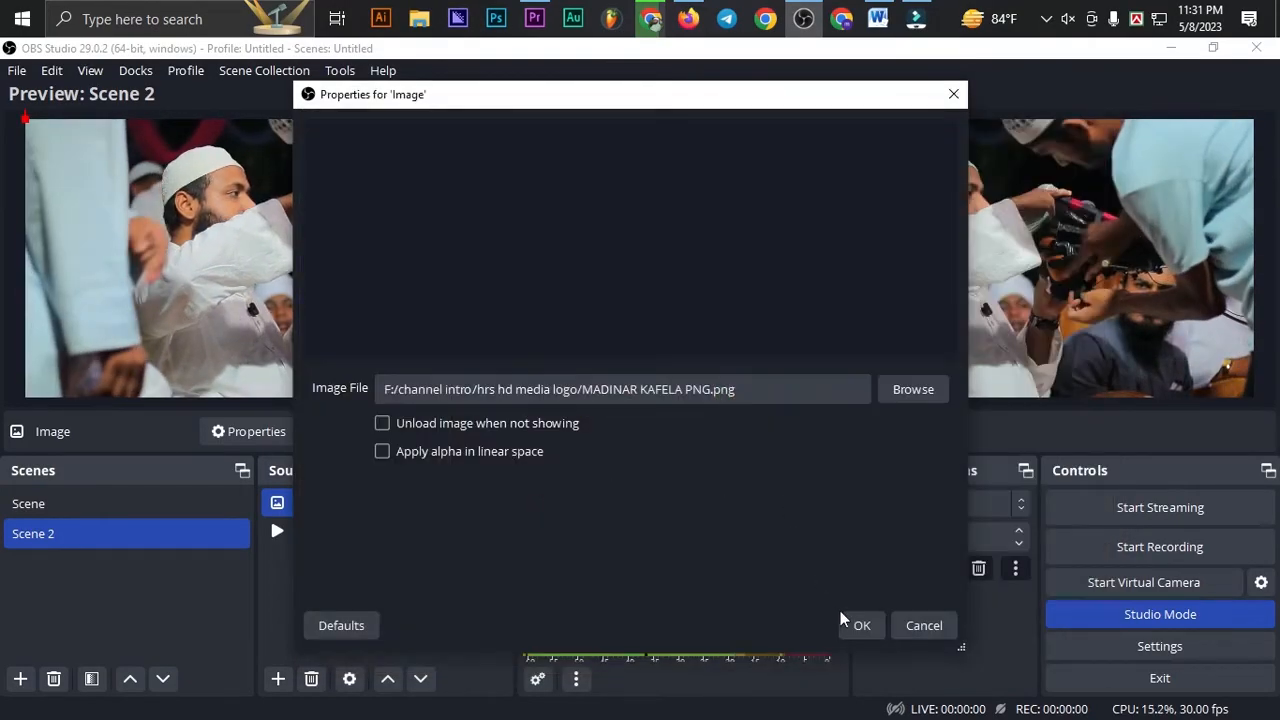
pyautogui.click(858, 624)
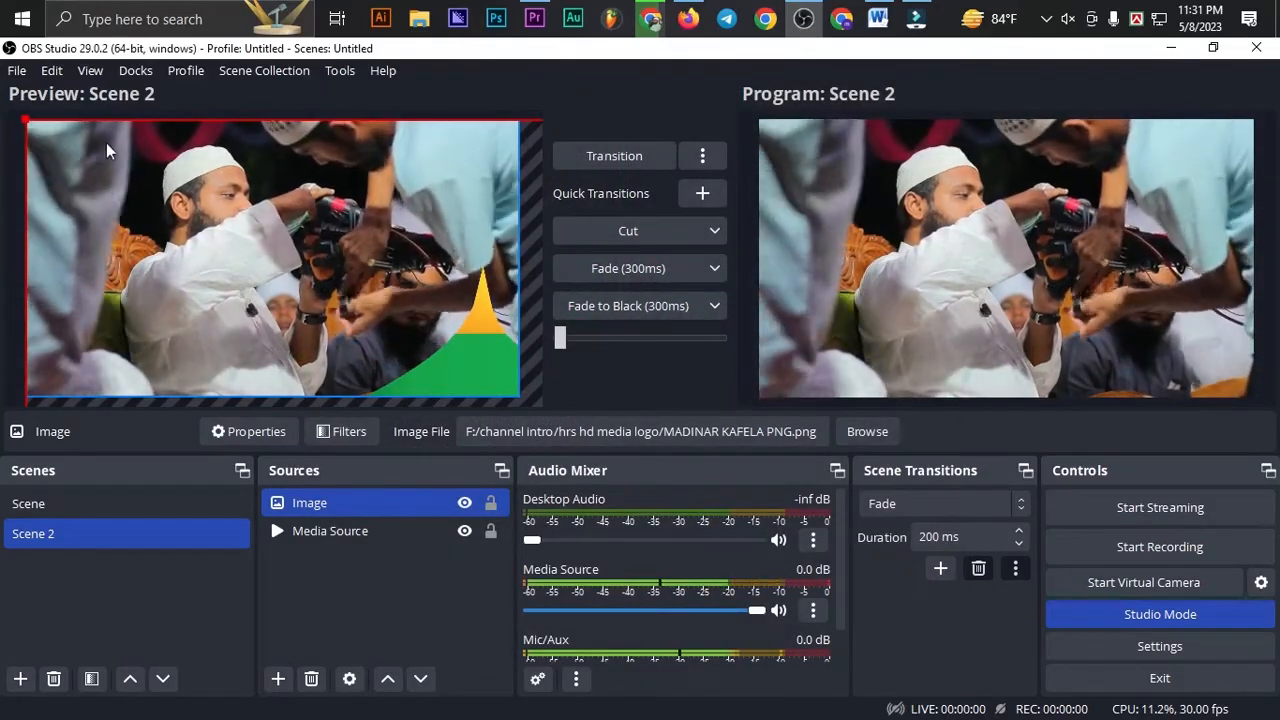
# Step: Shrink the logo and place it in the canvas's upper-right corner, about 73 px from the top edge and 123 px from the right edge
pyautogui.moveTo(28, 122); pyautogui.dragTo(320, 320)
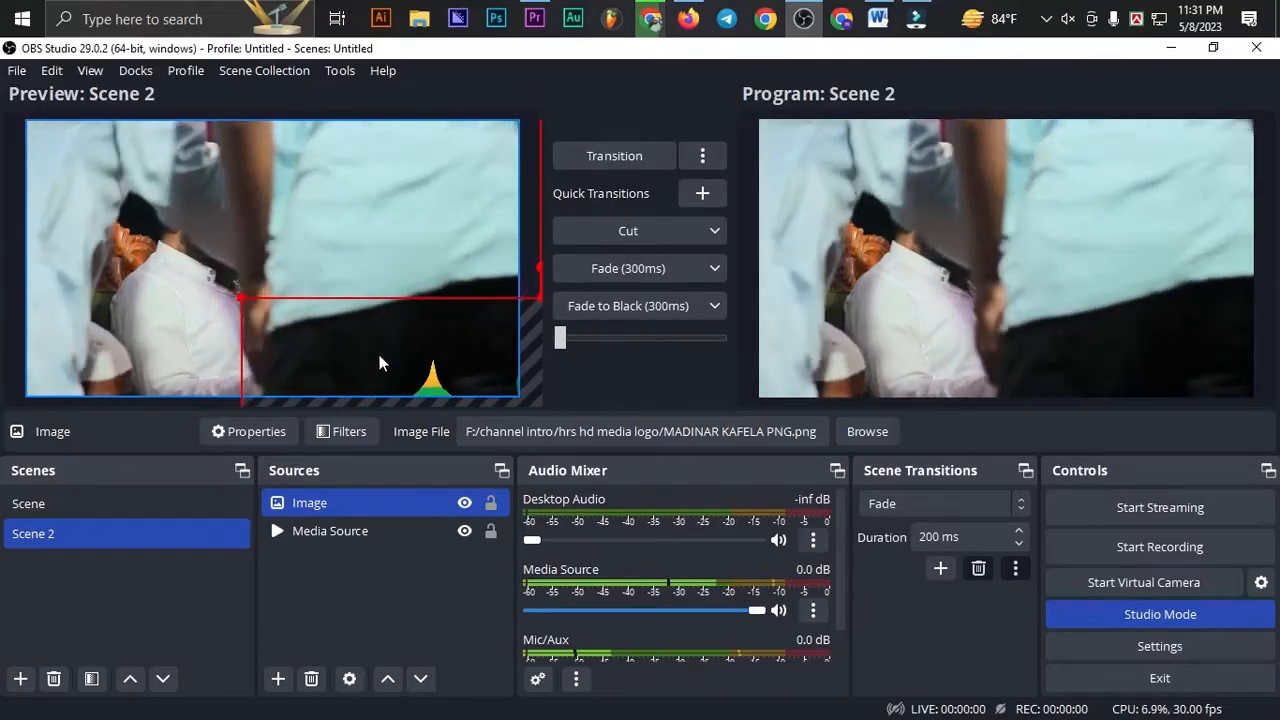
pyautogui.moveTo(379, 363); pyautogui.dragTo(166, 200)
pyautogui.click(51, 160)
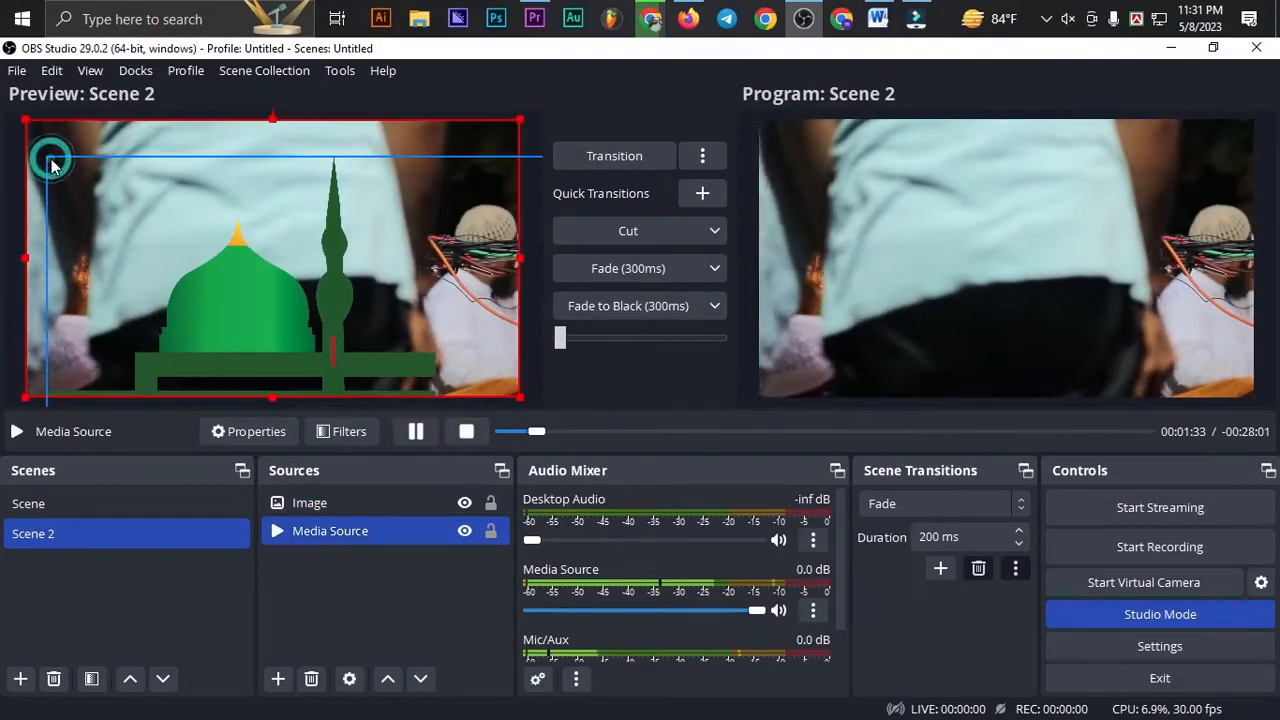
pyautogui.moveTo(50, 158); pyautogui.dragTo(467, 176)
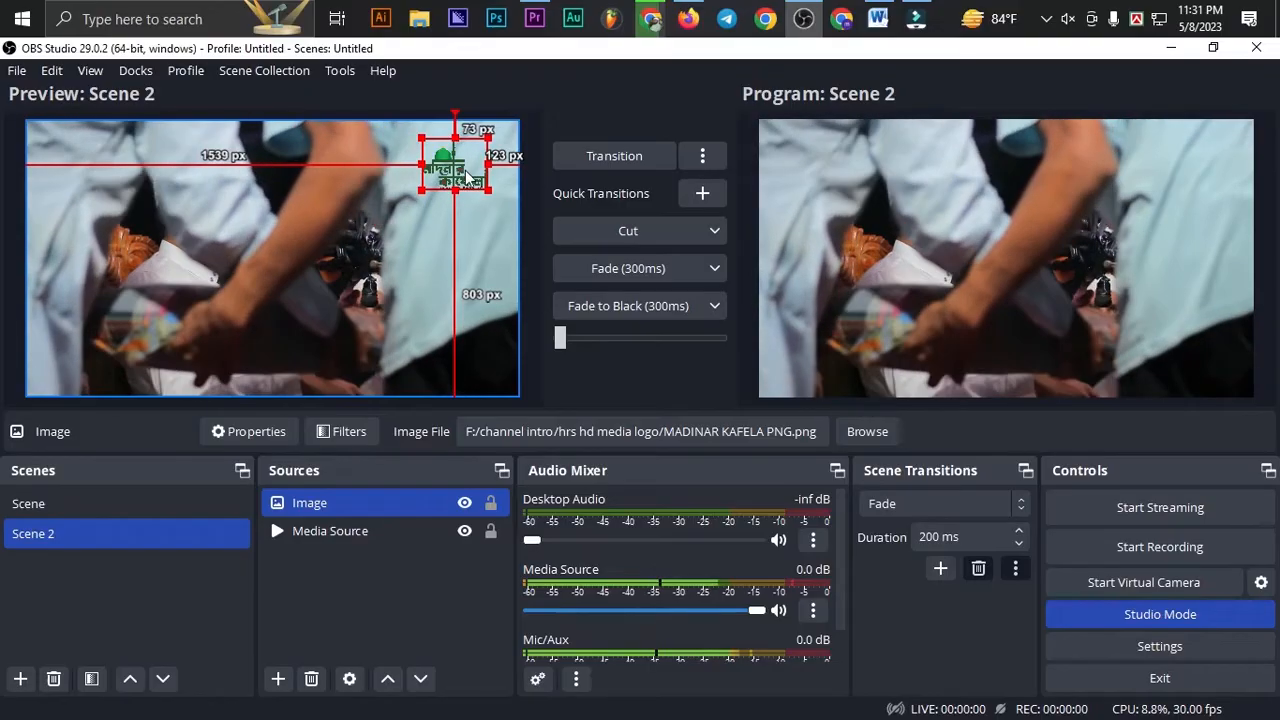
# Step: Create a second new image source in Scene 2 with the default name Image 2
pyautogui.click(346, 578)
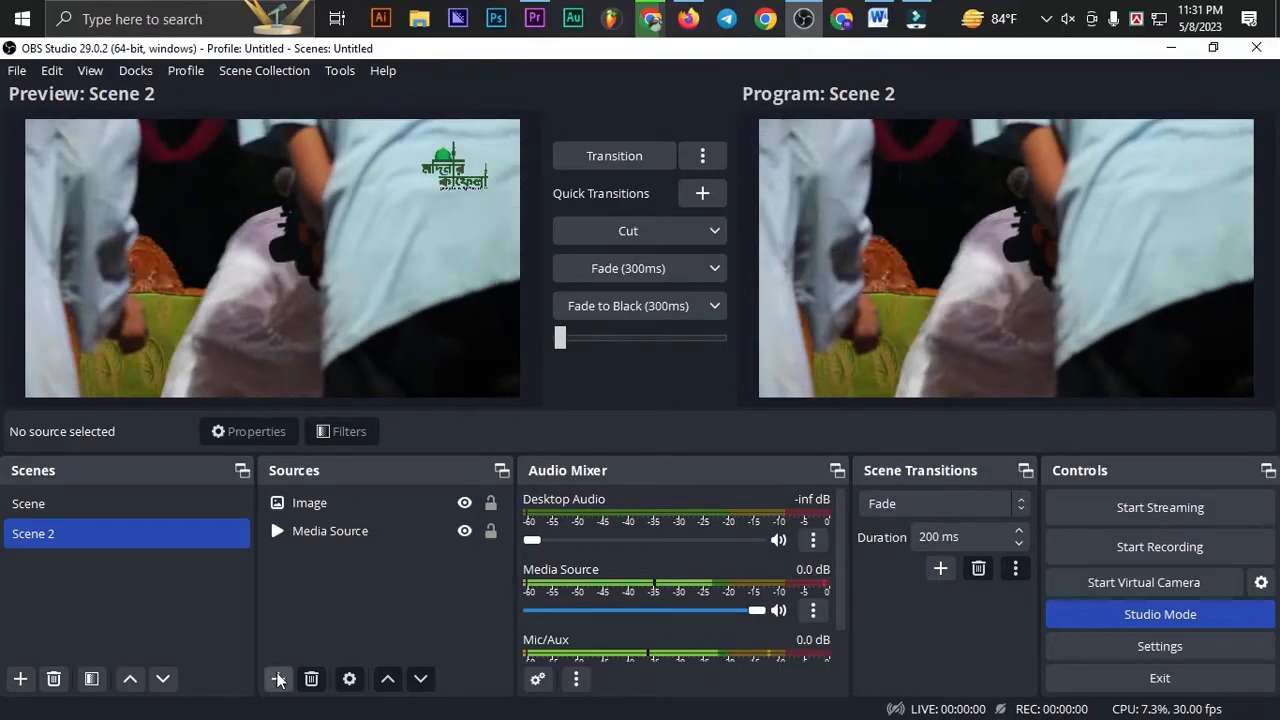
pyautogui.click(278, 680)
pyautogui.click(362, 428)
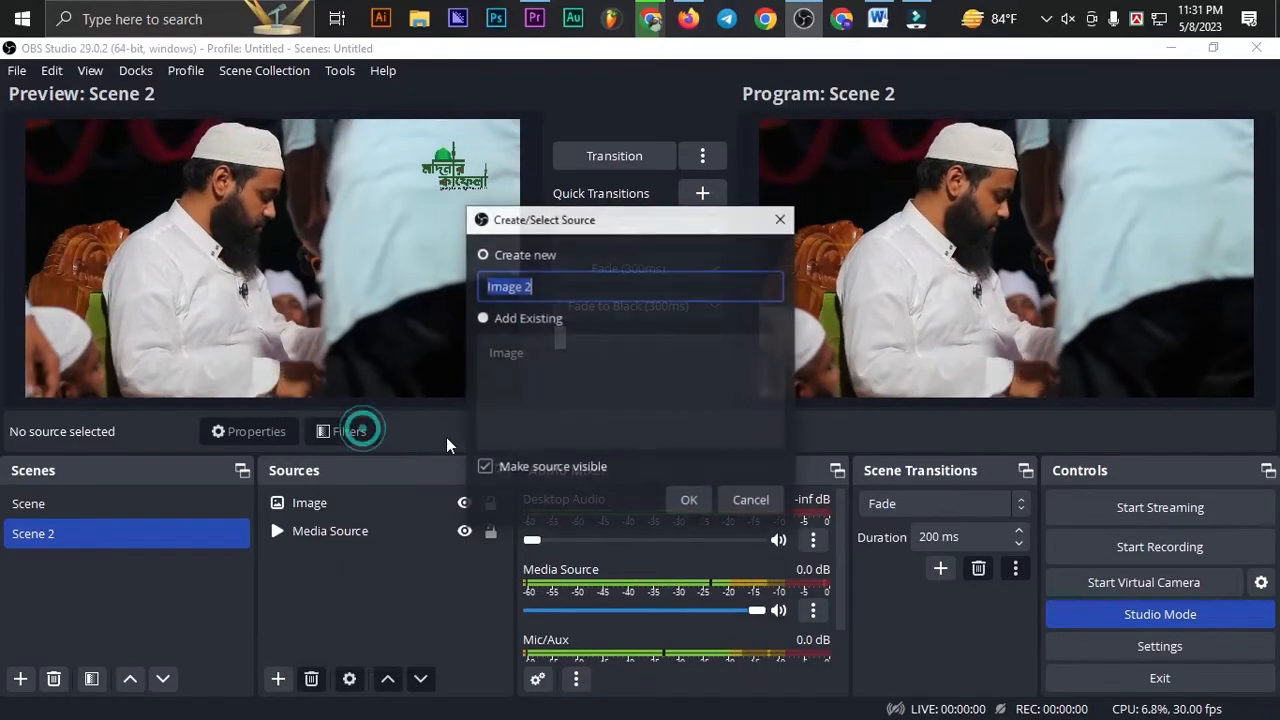
pyautogui.click(689, 499)
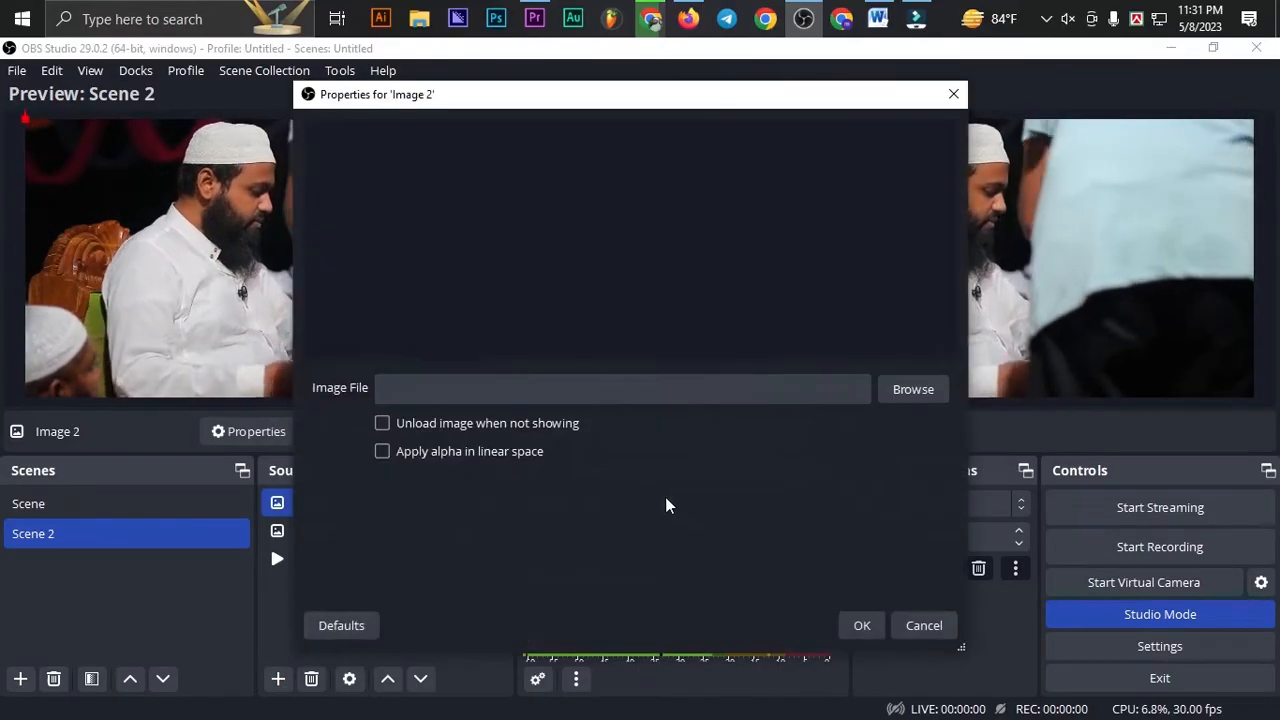
# Step: Load Green White Luxury Mosque Islamic Center Logo (1).png from drive F's channel intro folder and shrink it in the canvas's upper-left corner to about 258 px square
pyautogui.click(913, 390)
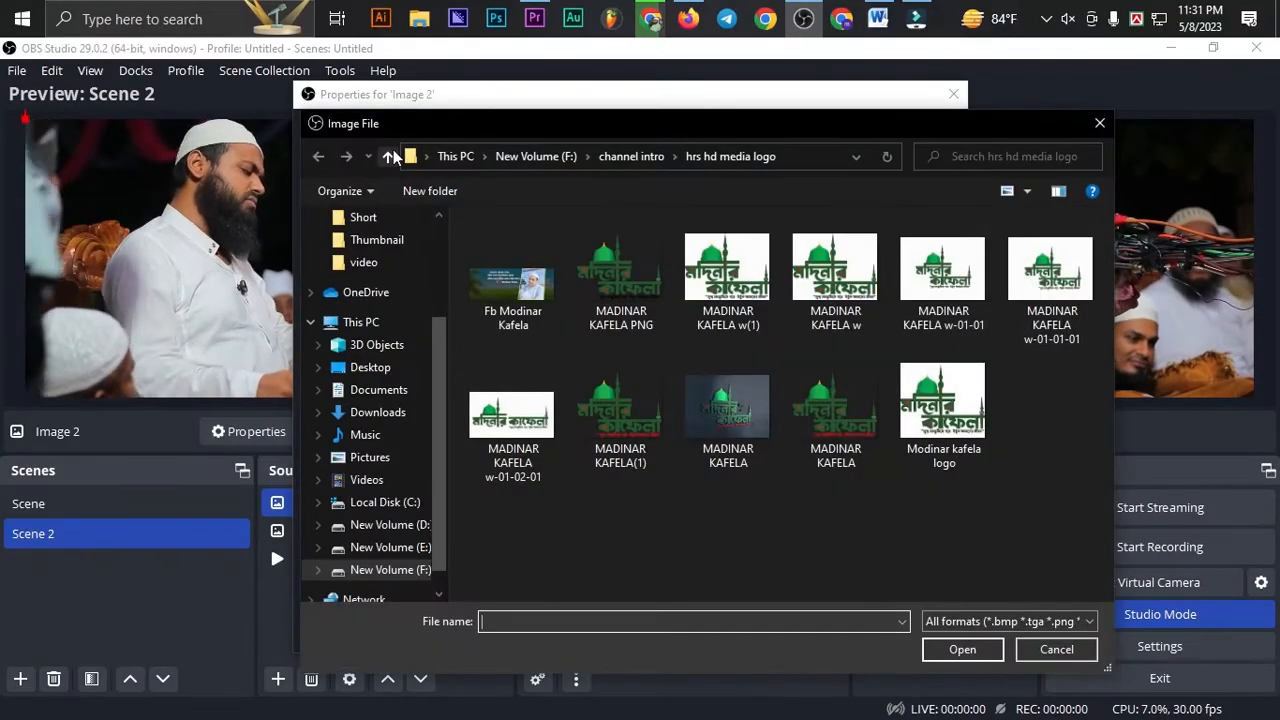
pyautogui.click(389, 156)
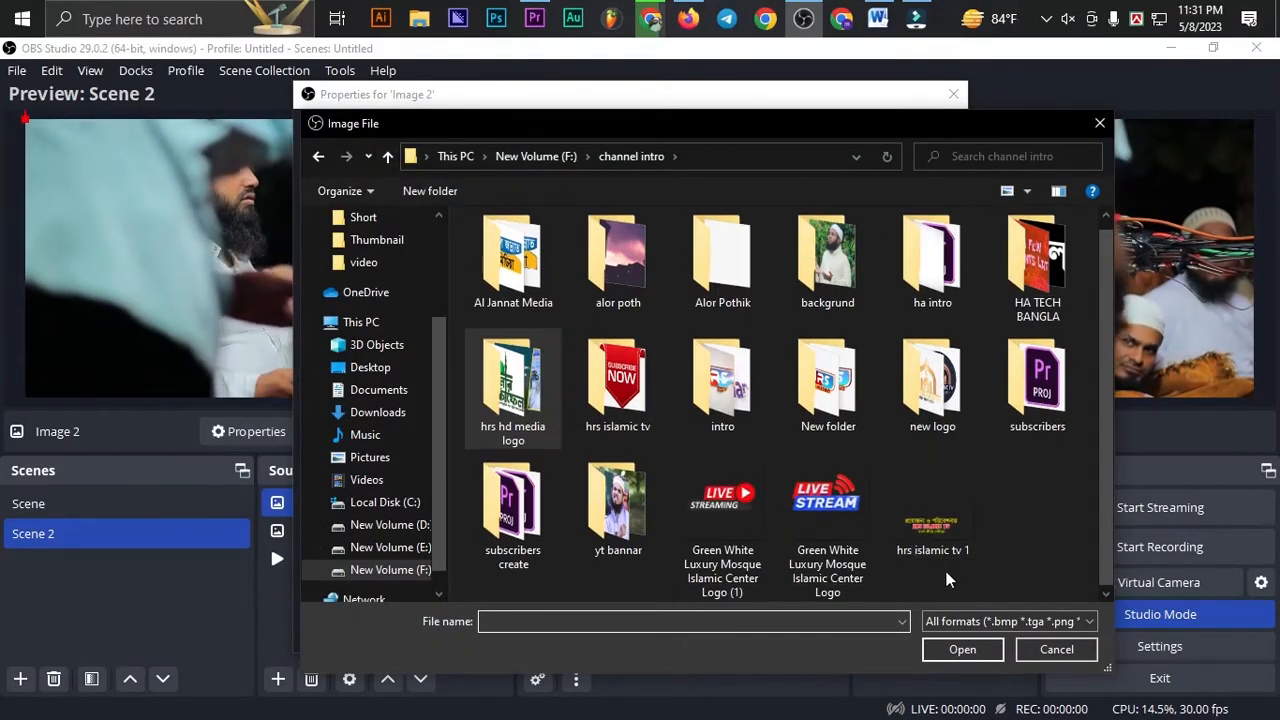
pyautogui.click(727, 520)
pyautogui.click(962, 649)
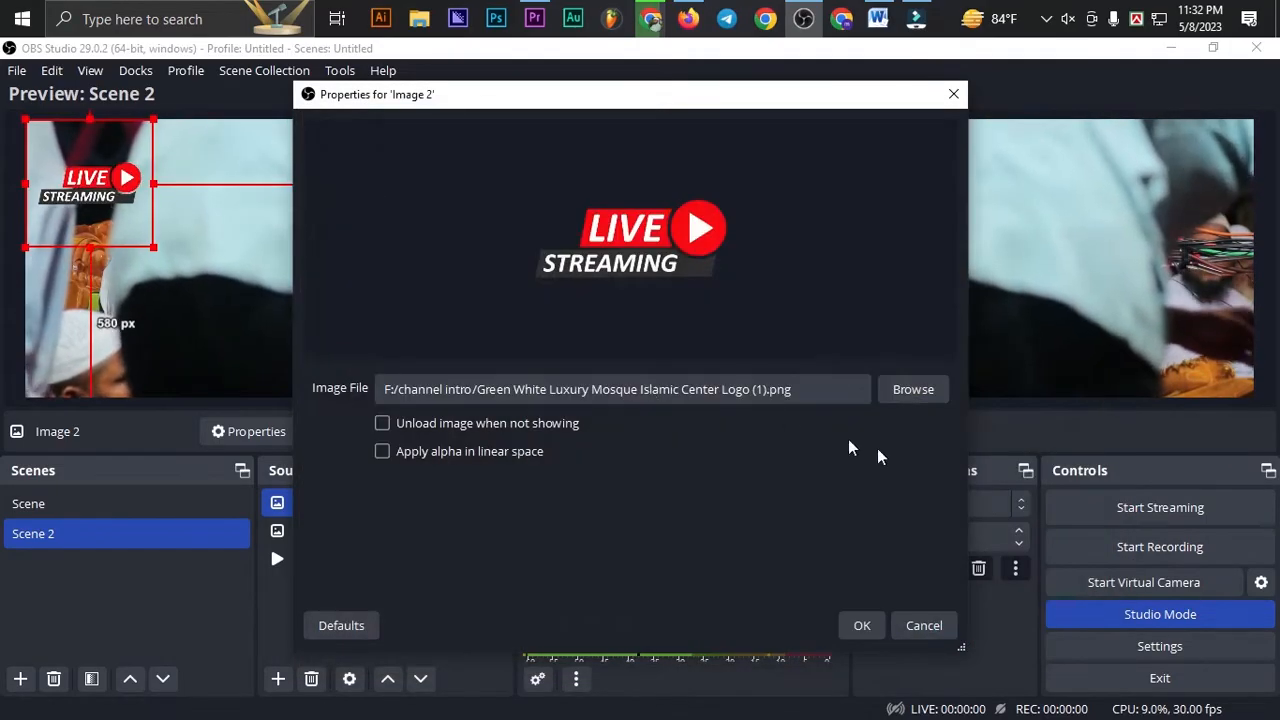
pyautogui.click(860, 627)
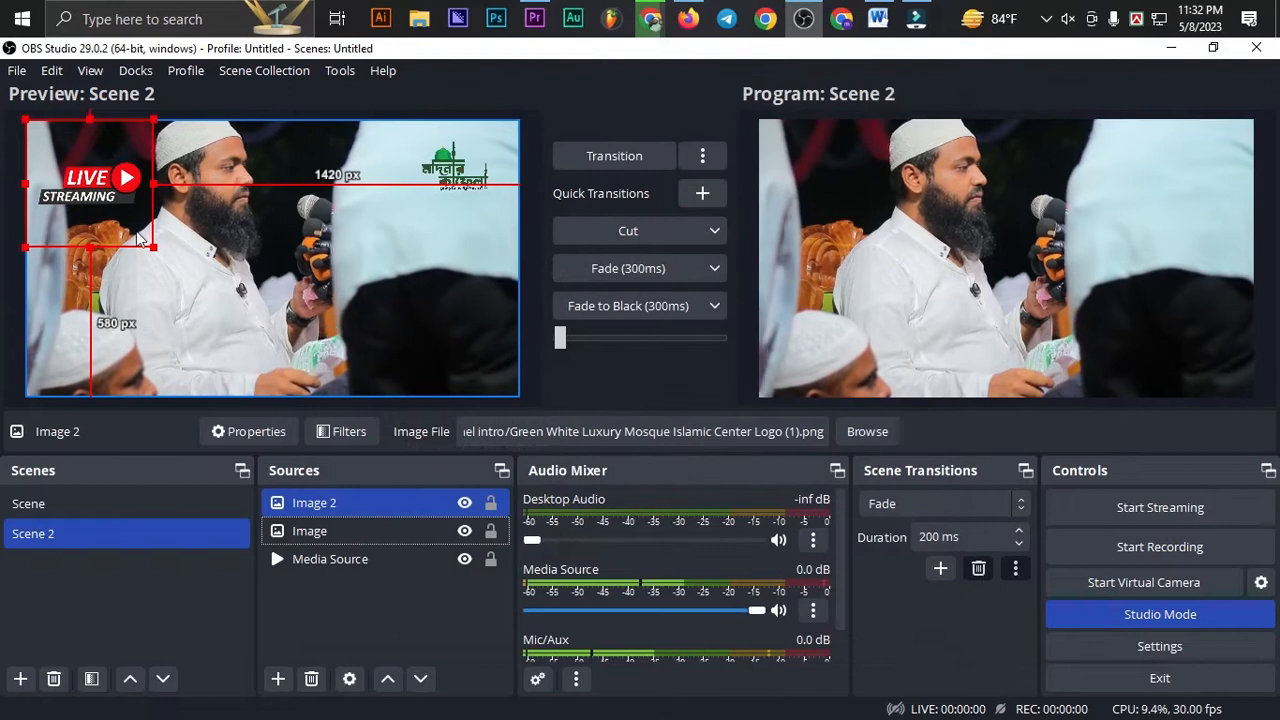
pyautogui.moveTo(155, 253); pyautogui.dragTo(93, 187)
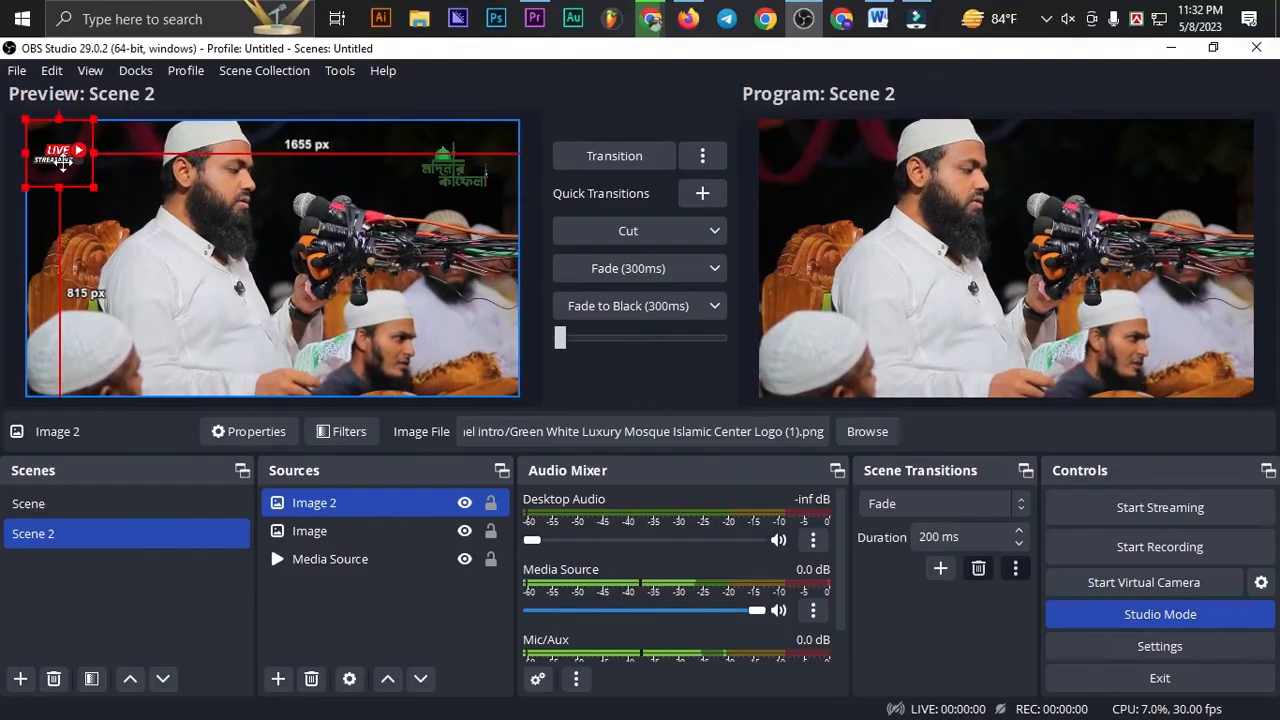
pyautogui.moveTo(93, 187); pyautogui.dragTo(92, 186)
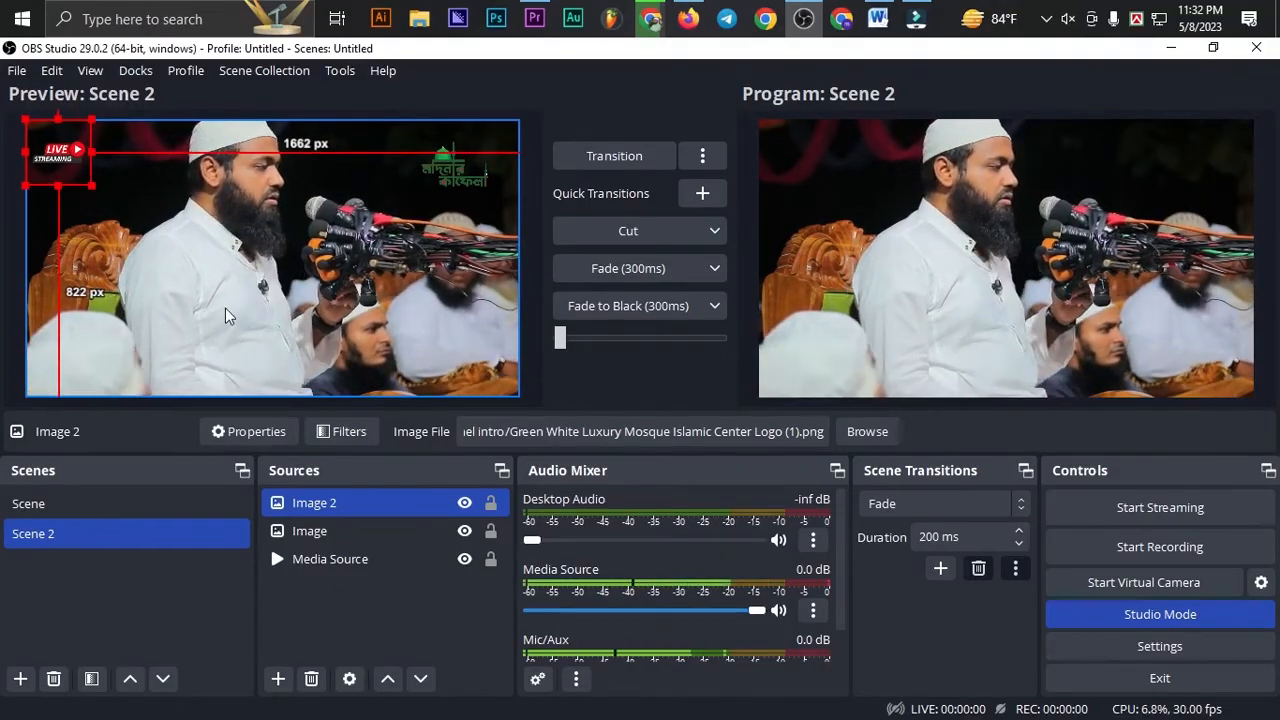
# Step: Create a new image source named Image 3 in Scene 2 and open its image file selection
pyautogui.click(278, 678)
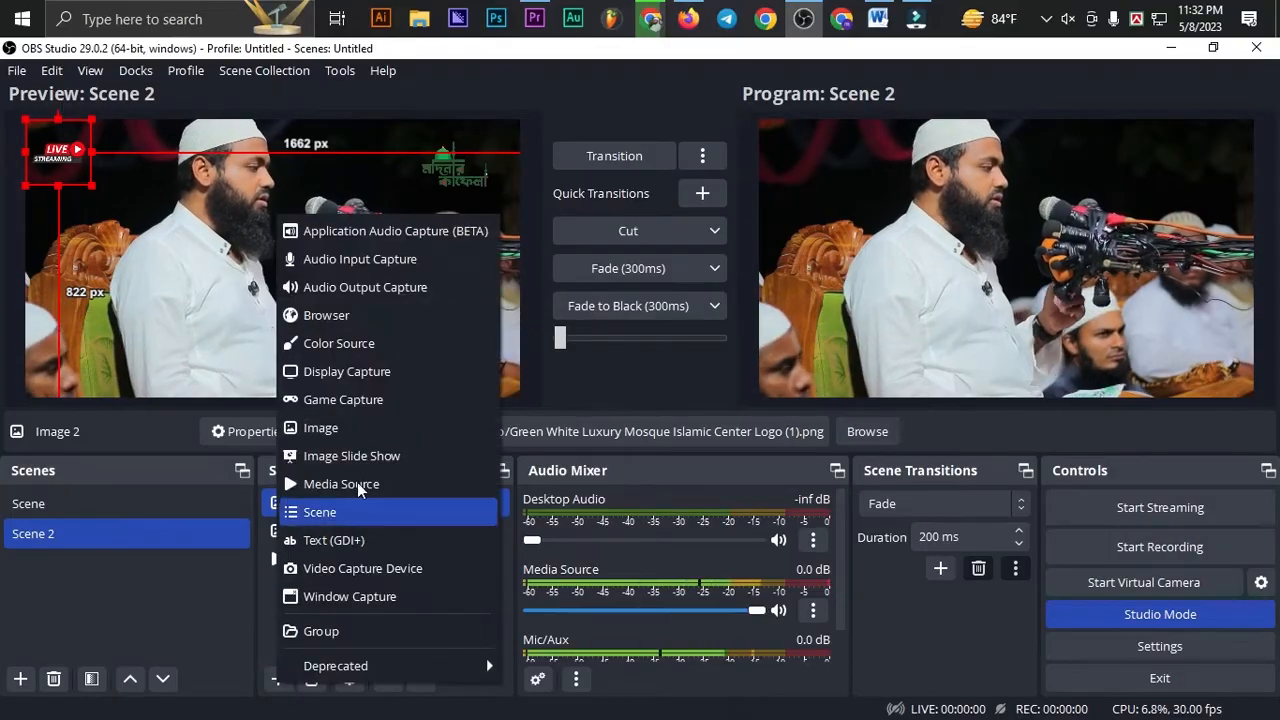
pyautogui.click(359, 425)
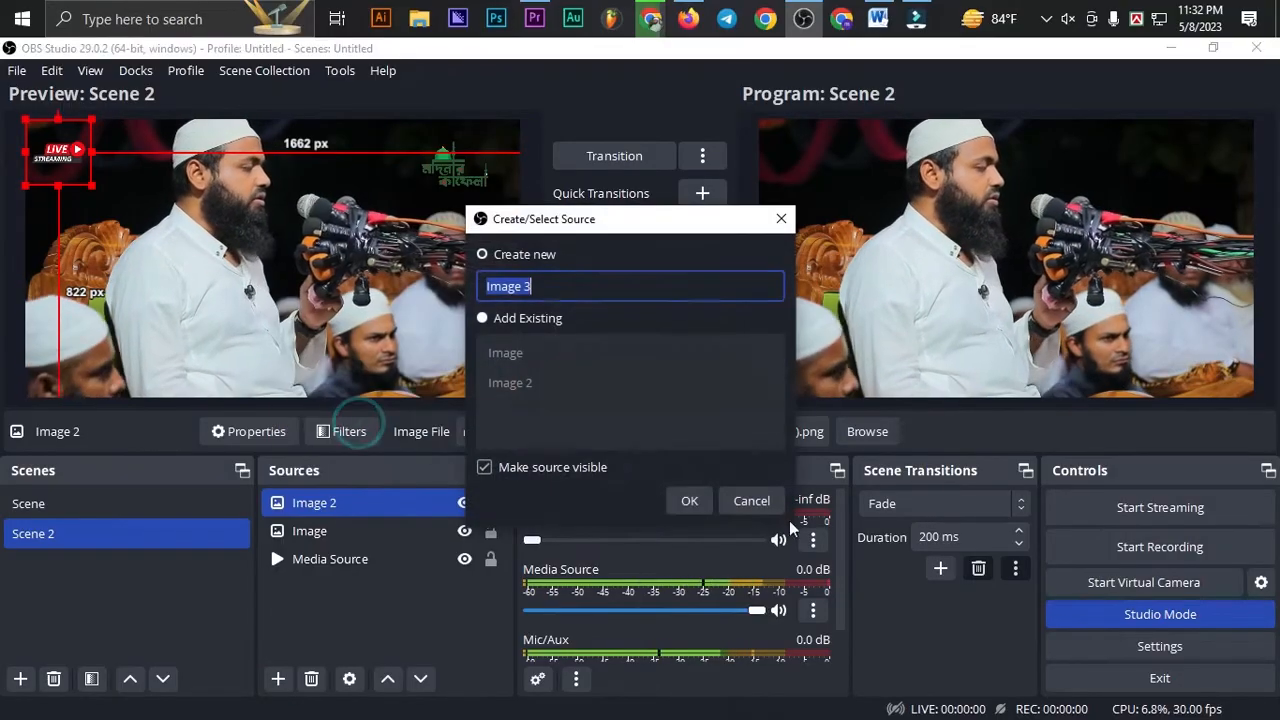
pyautogui.click(686, 503)
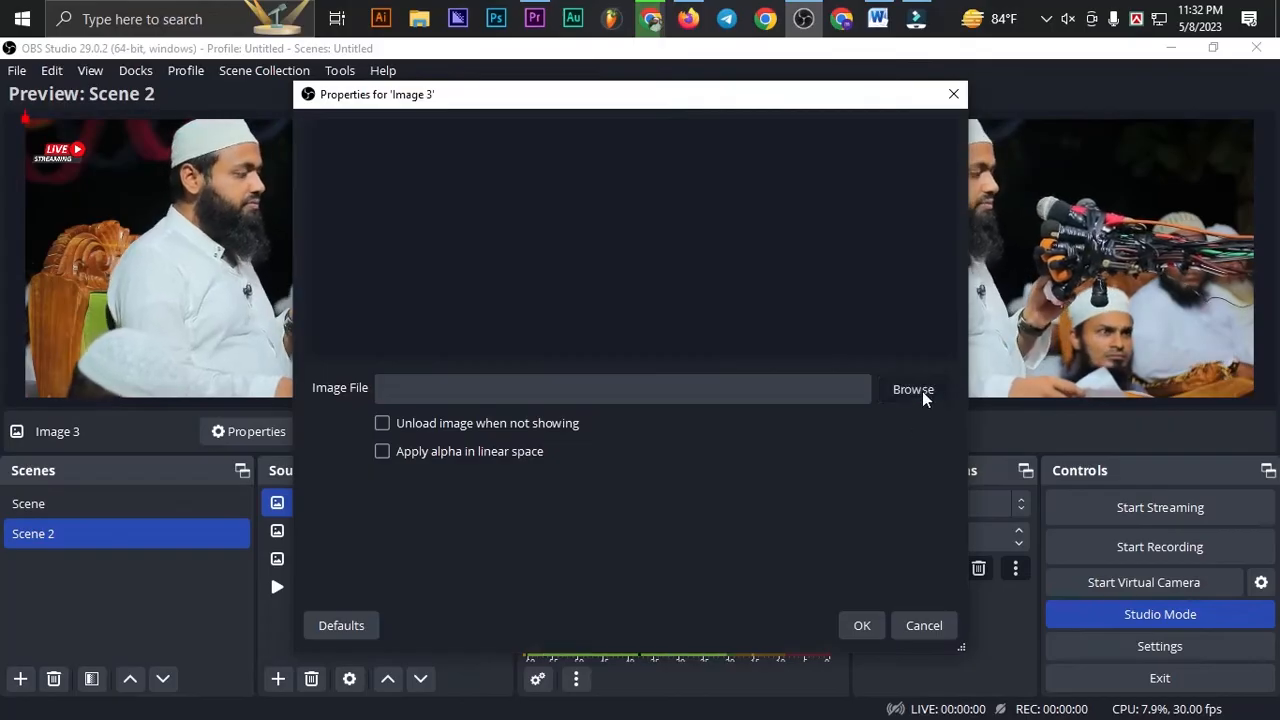
pyautogui.click(913, 390)
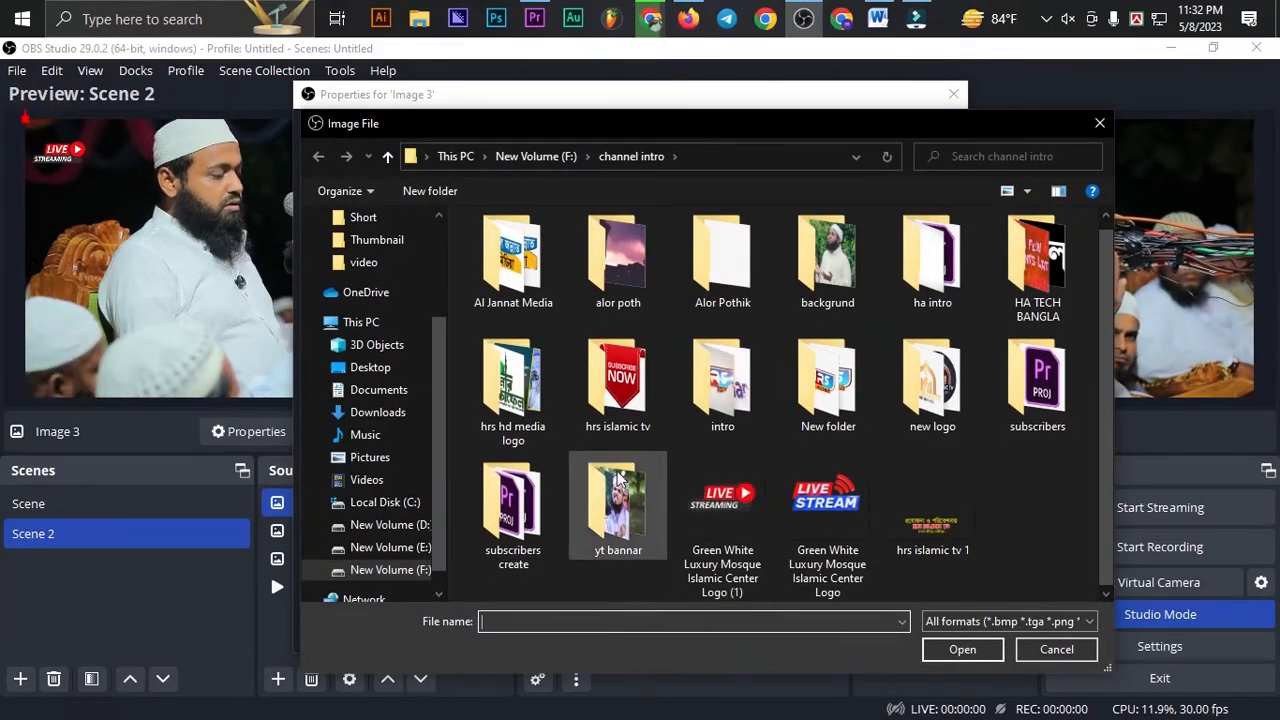
# Step: Look through the image folders on drive F and in Pictures, including the photo subfolder, for a title overlay
pyautogui.press('Return')
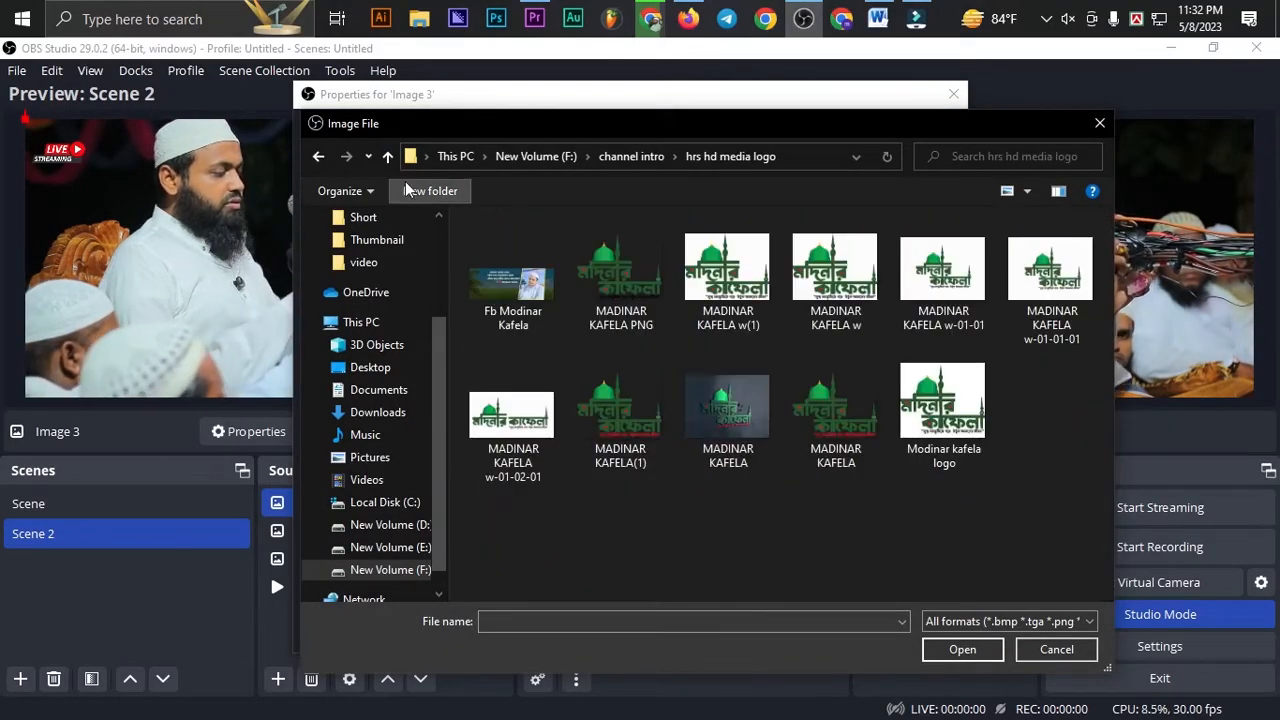
pyautogui.click(387, 156)
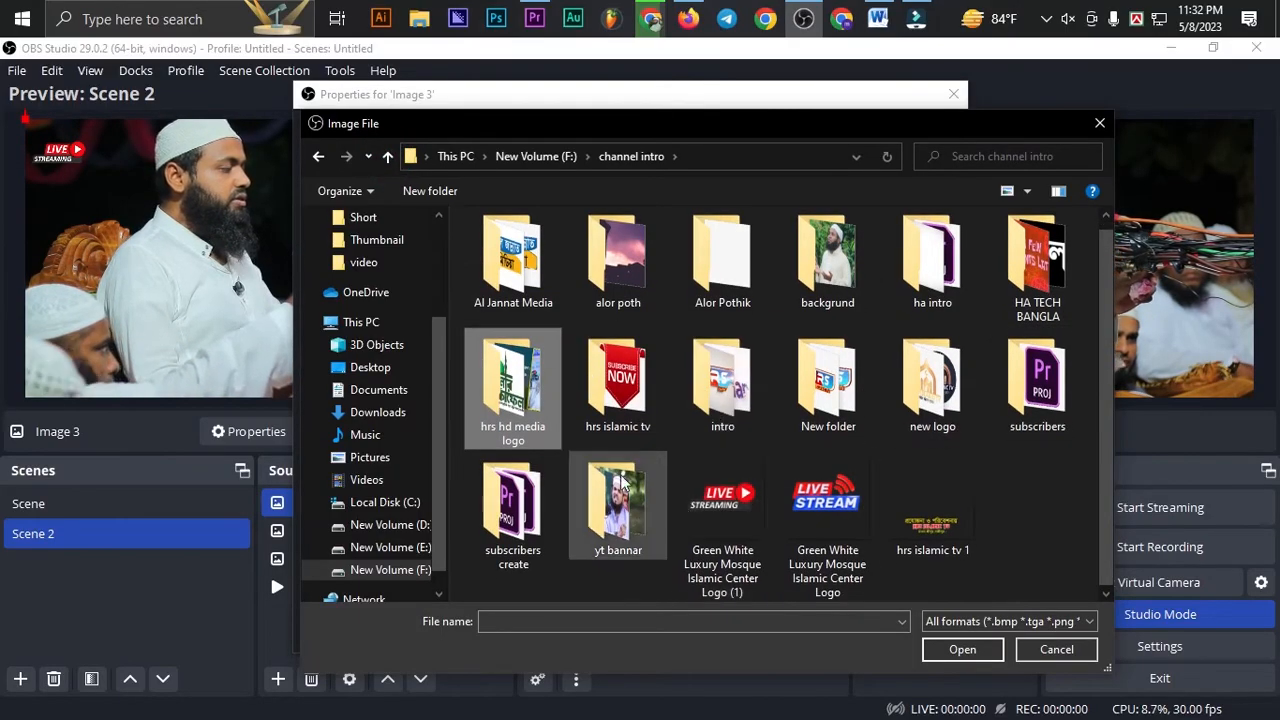
pyautogui.click(387, 156)
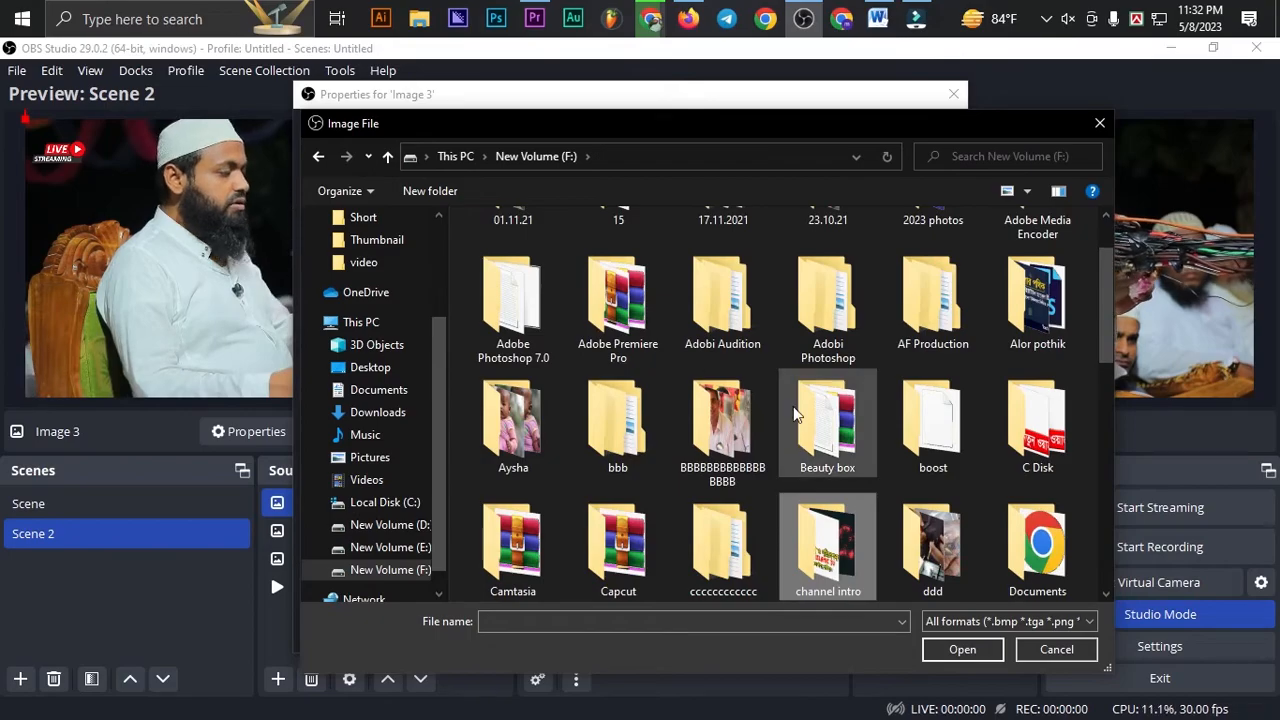
pyautogui.click(370, 457)
pyautogui.scroll(-2, 791, 360)
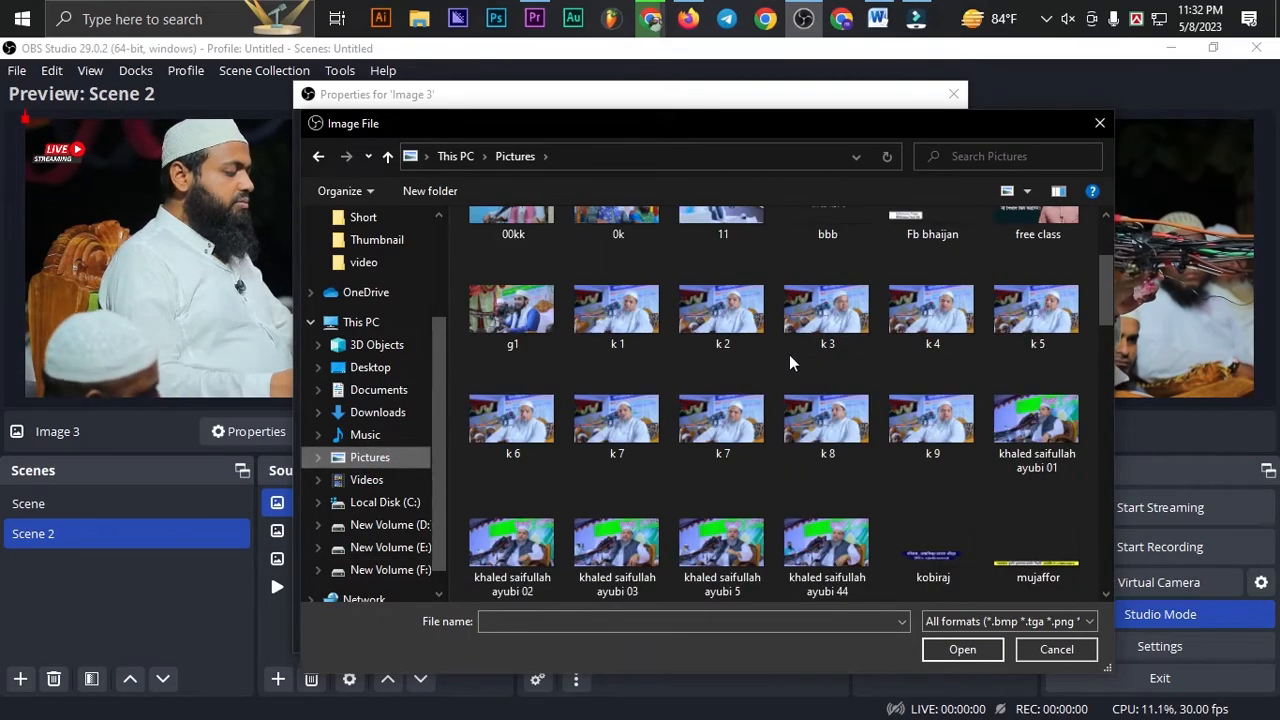
pyautogui.scroll(2, 831, 390)
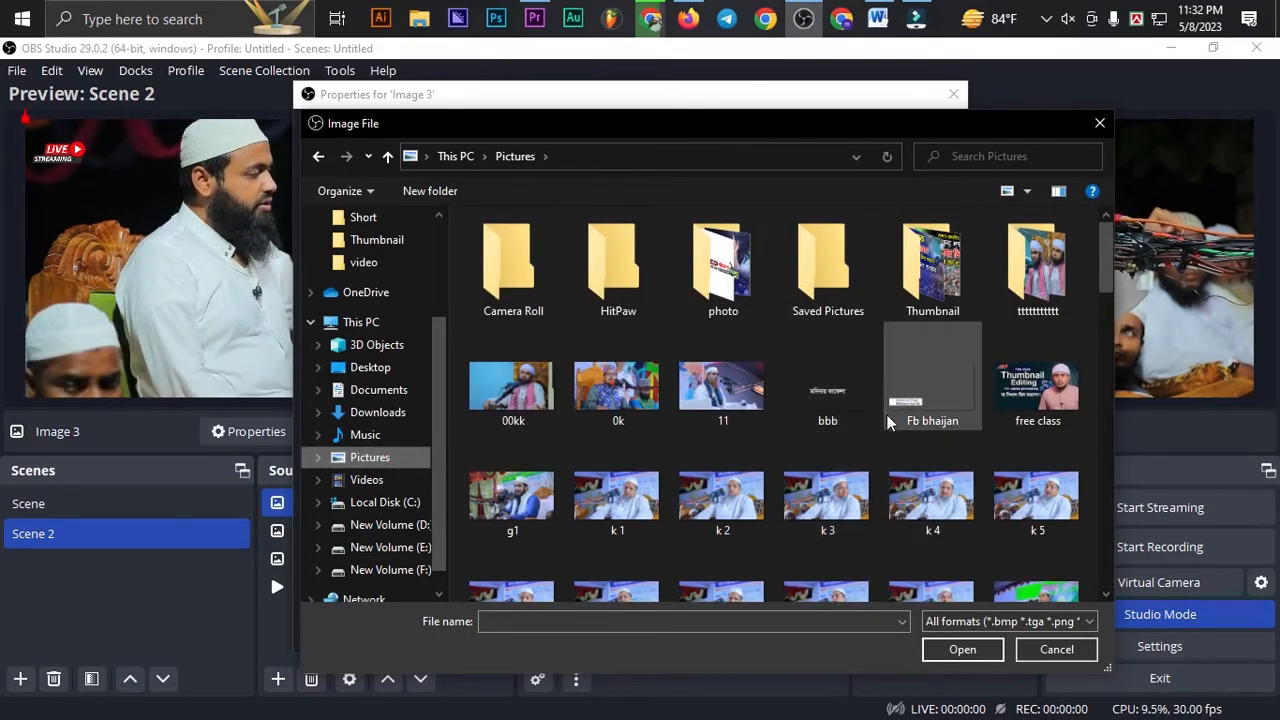
pyautogui.scroll(-4, 920, 450)
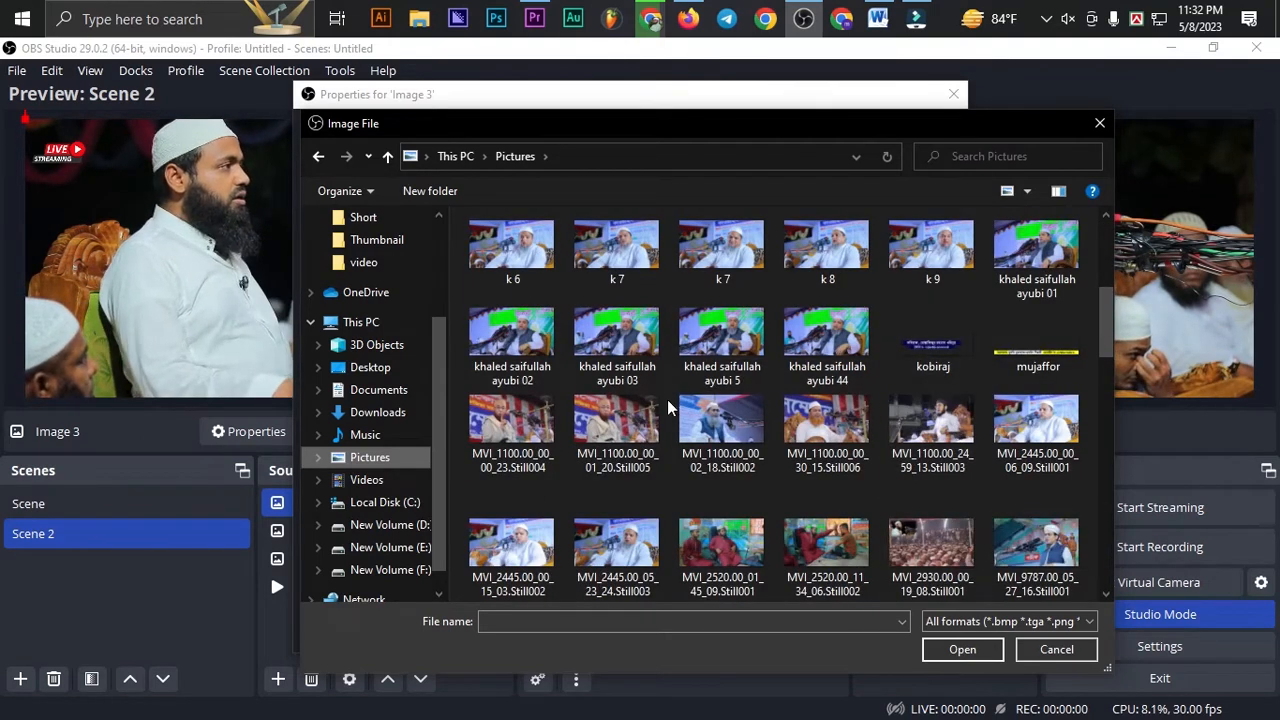
pyautogui.scroll(-5, 666, 405)
pyautogui.scroll(-6, 755, 430)
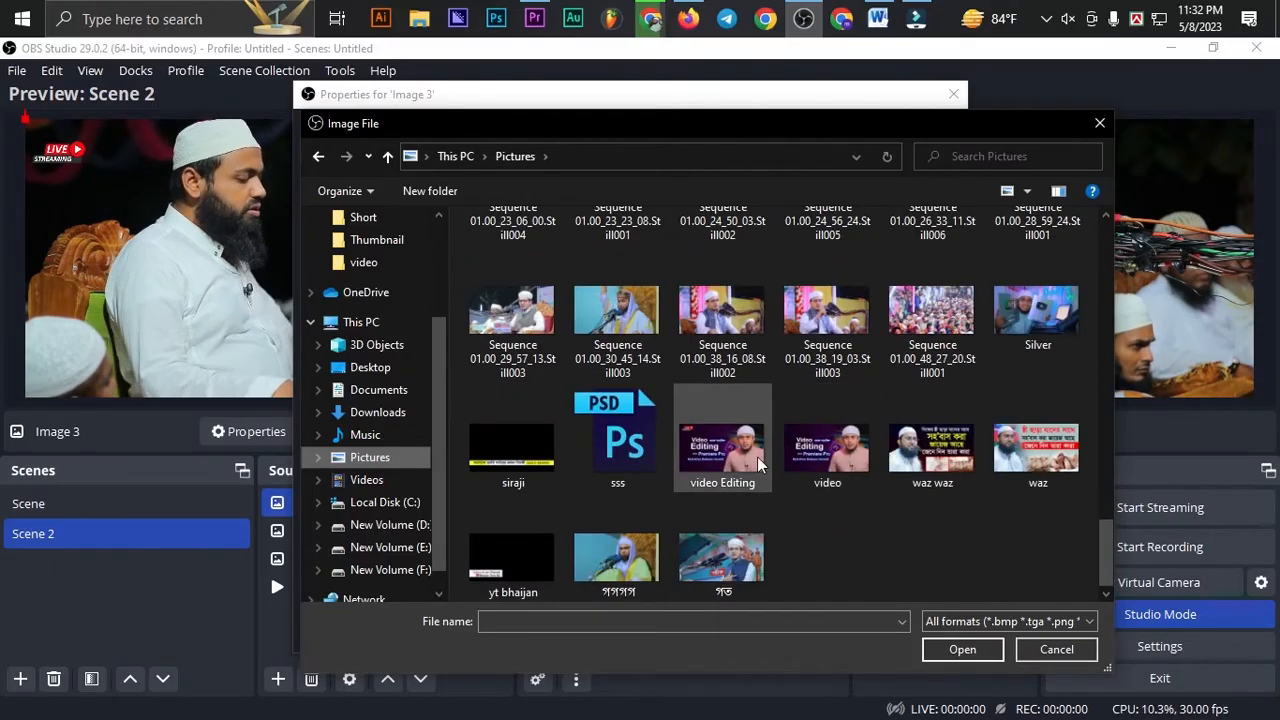
pyautogui.scroll(15, 760, 453)
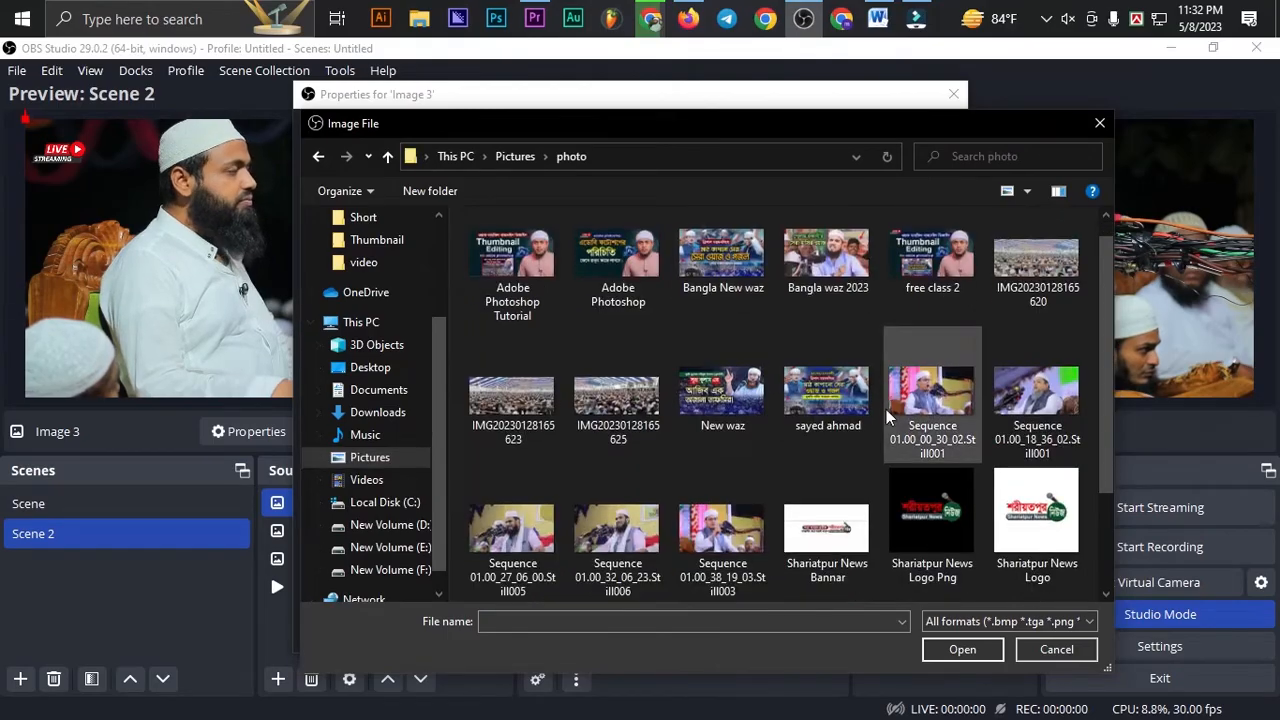
pyautogui.scroll(-2, 880, 420)
pyautogui.scroll(2, 596, 314)
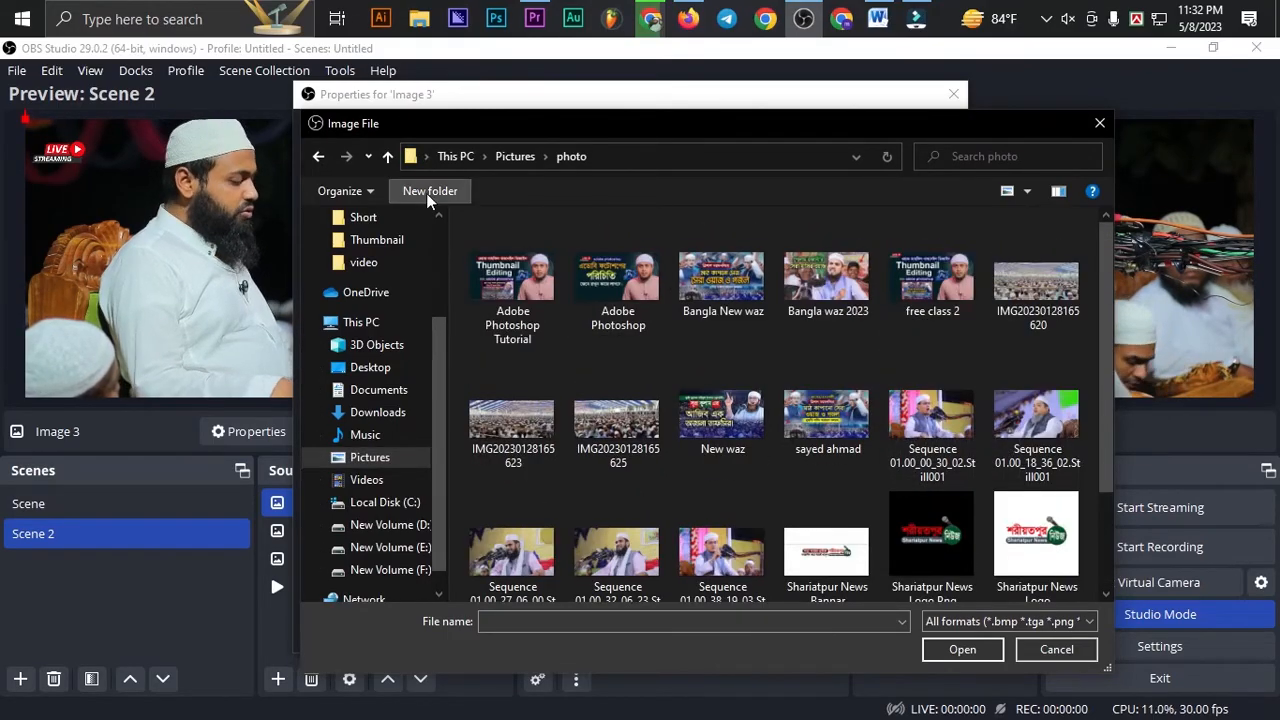
pyautogui.click(387, 156)
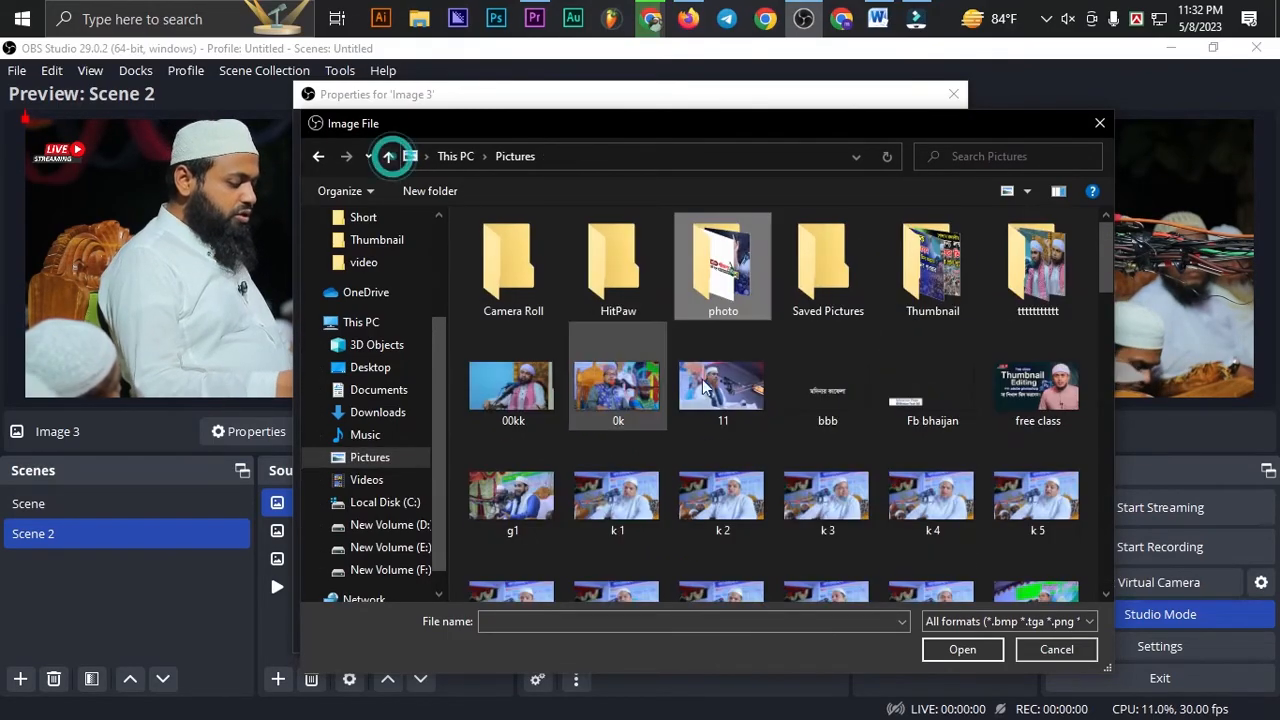
# Step: Load bbb.png from Pictures into Image 3, shrink it and place it at the canvas's bottom edge, about 507 px from the left and 534 px from the right
pyautogui.click(828, 390)
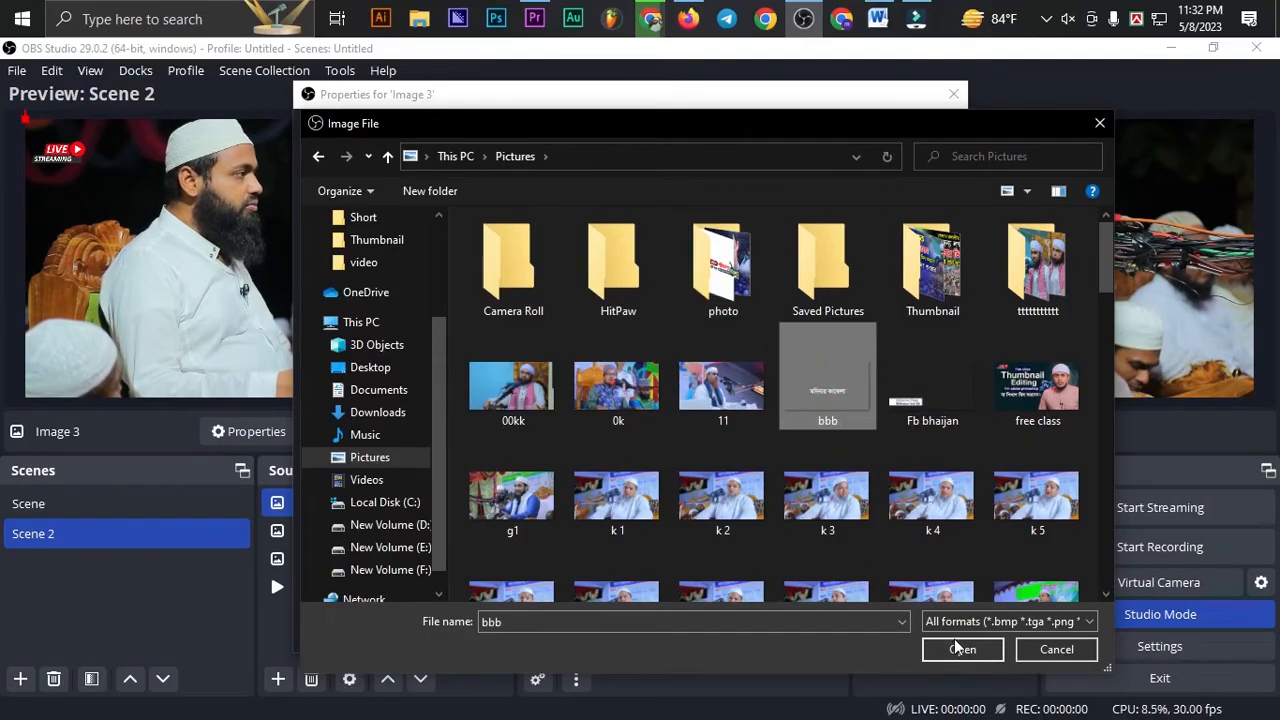
pyautogui.click(955, 650)
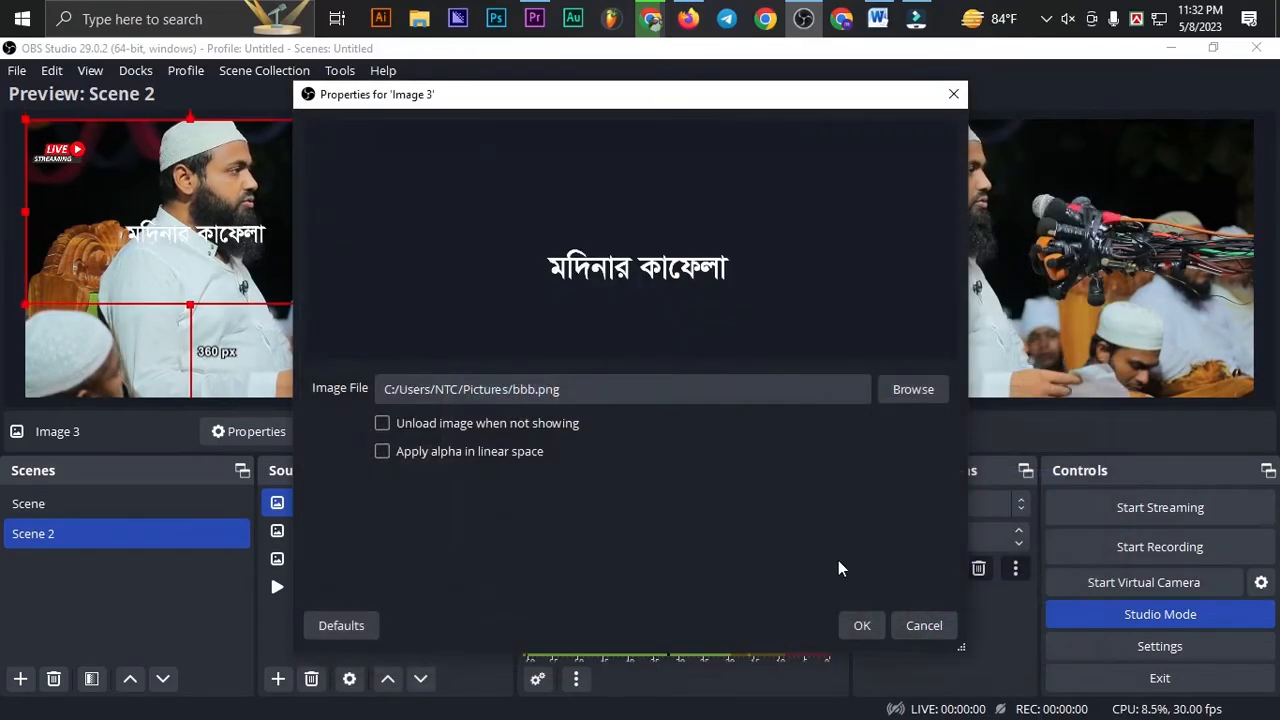
pyautogui.click(861, 625)
pyautogui.moveTo(312, 283); pyautogui.dragTo(321, 363)
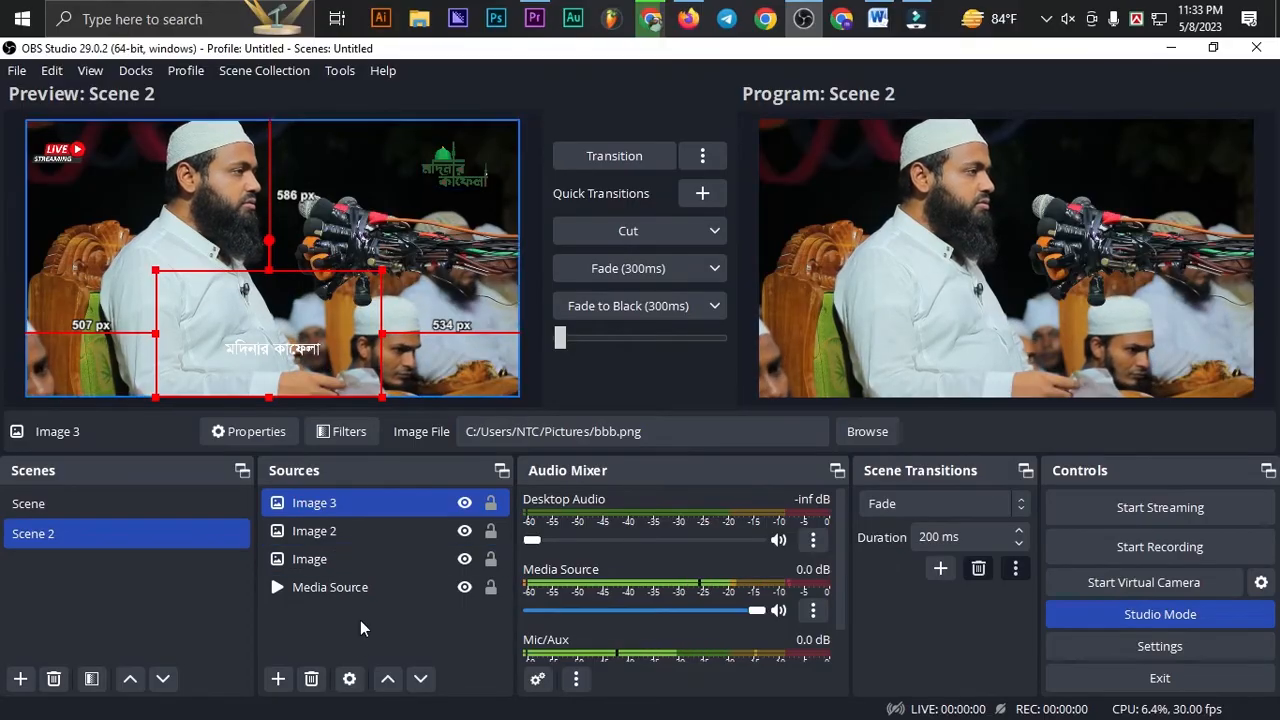
# Step: Select only Media Source in Scene 2 and transition the preview with its three overlays to the program output
pyautogui.keyDown('ctrl'); pyautogui.click(385, 588); pyautogui.keyUp('ctrl')
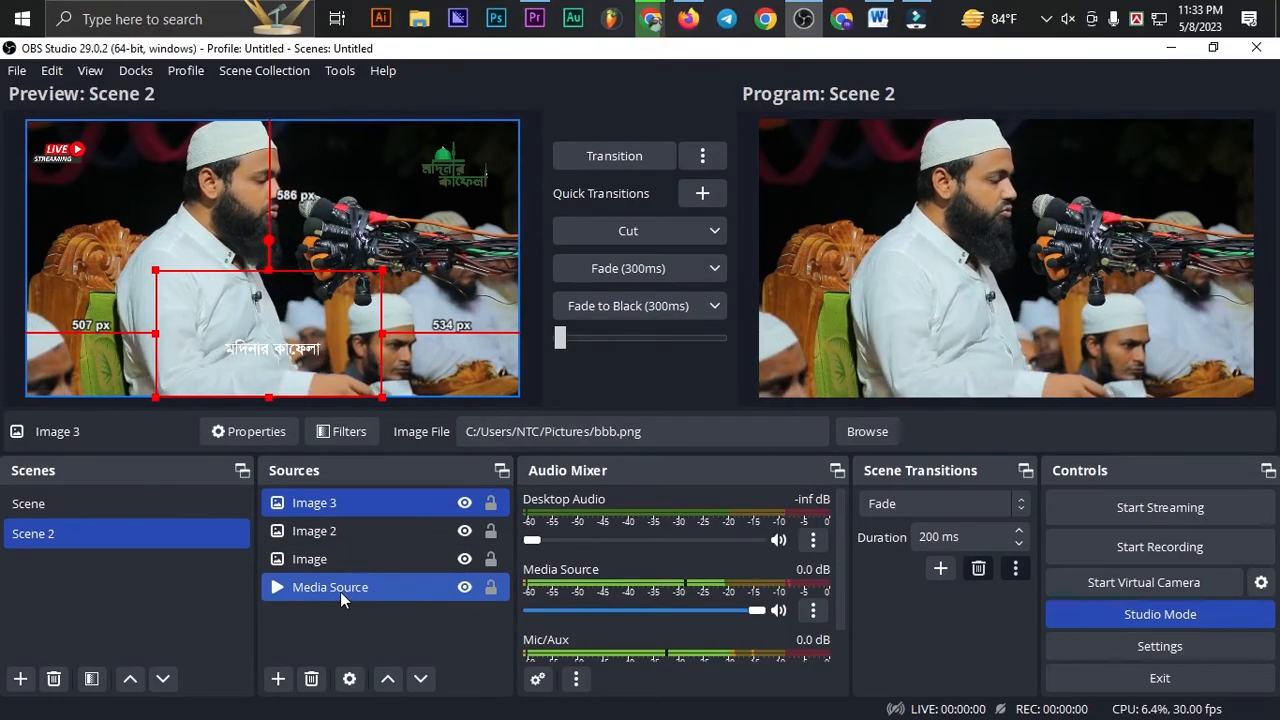
pyautogui.keyDown('ctrl'); pyautogui.click(343, 590); pyautogui.keyUp('ctrl')
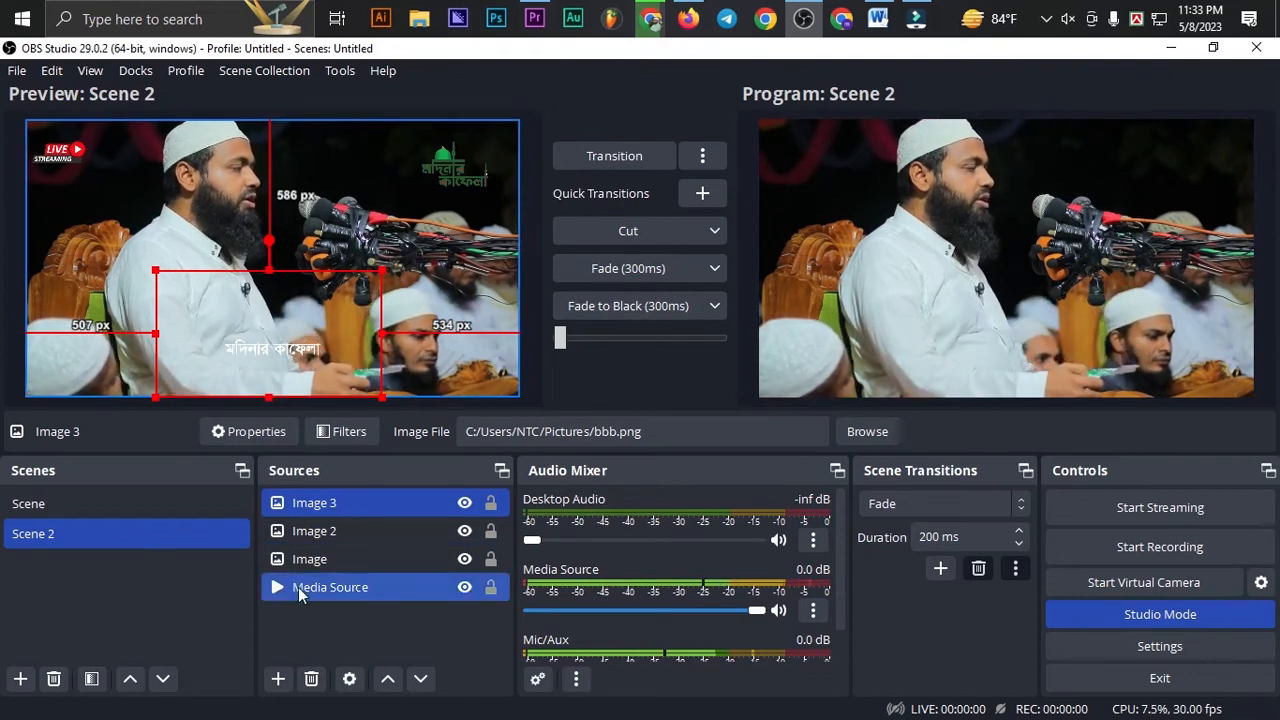
pyautogui.keyDown('ctrl'); pyautogui.click(311, 590); pyautogui.keyUp('ctrl')
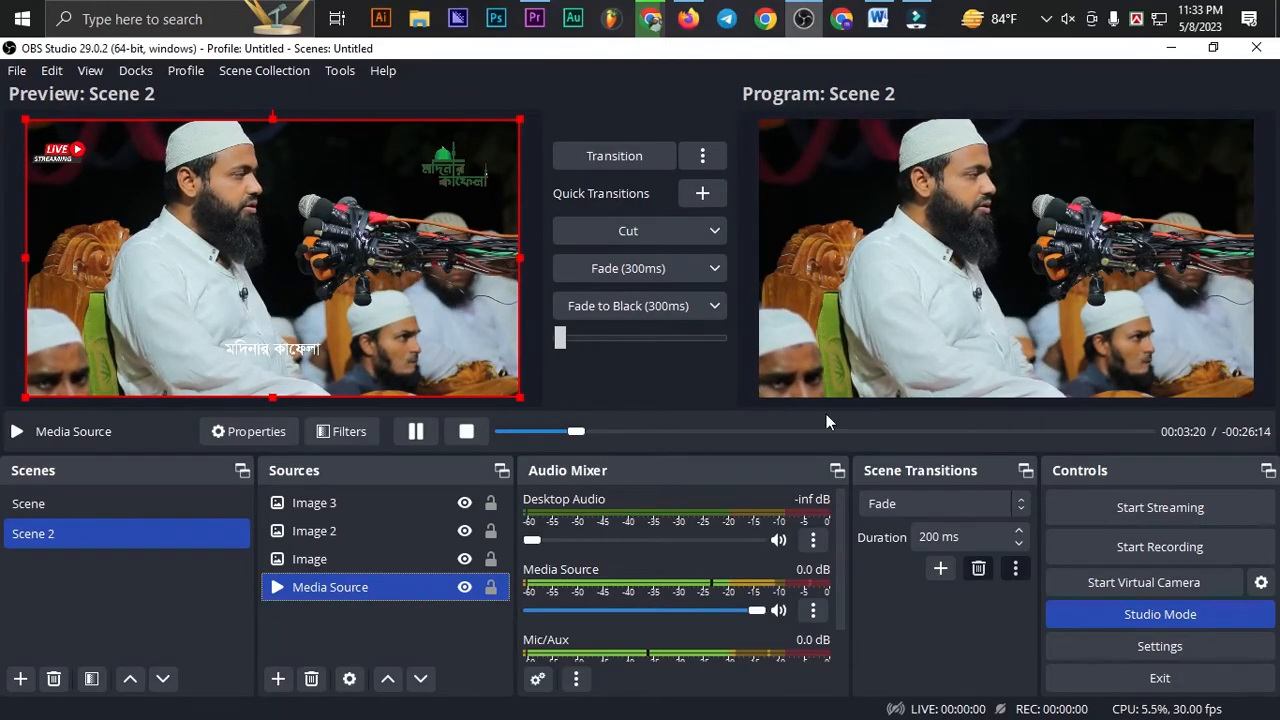
pyautogui.click(609, 157)
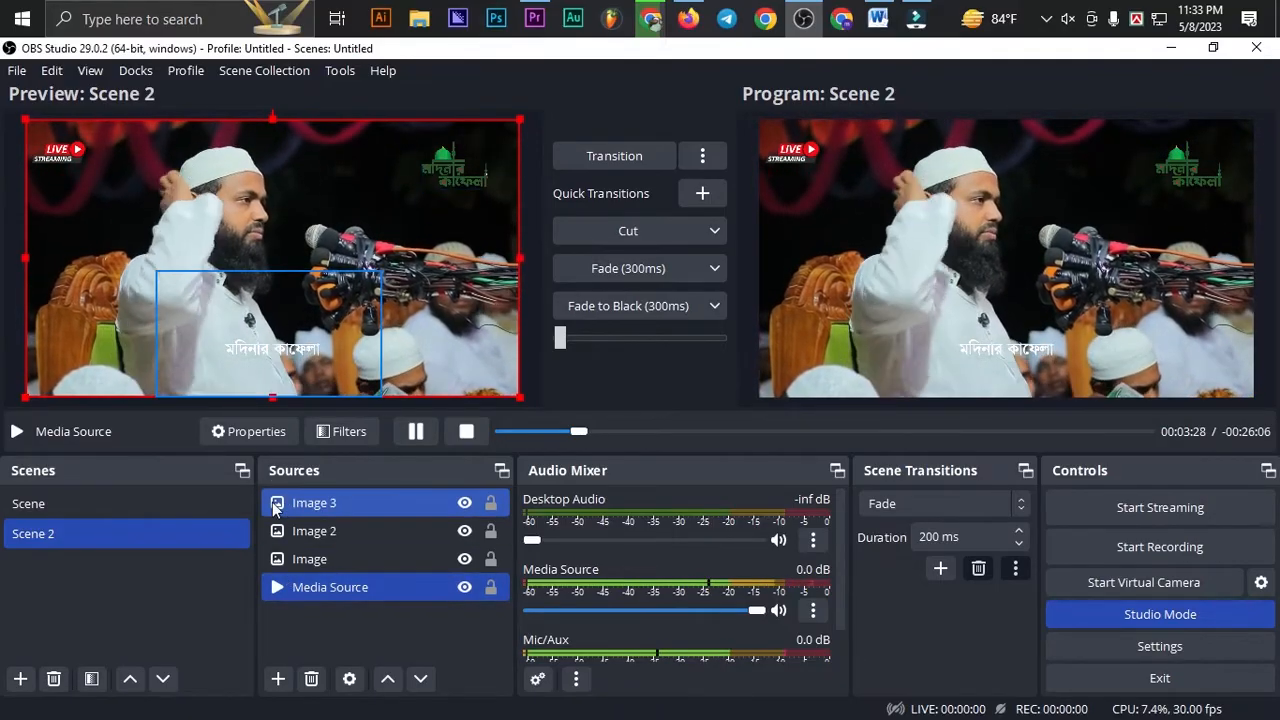
# Step: Hide Image 3 and transition to the program output, and show it and transition again
pyautogui.click(465, 503)
pyautogui.click(611, 162)
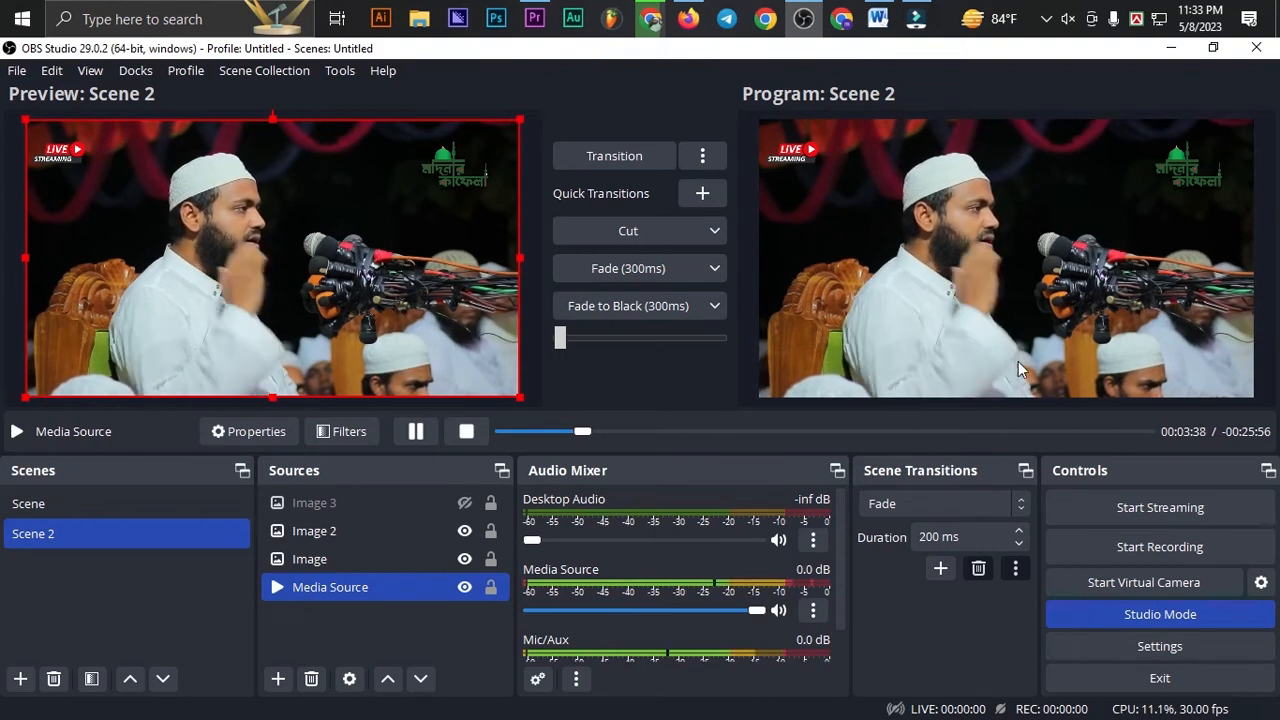
pyautogui.click(464, 502)
pyautogui.click(601, 157)
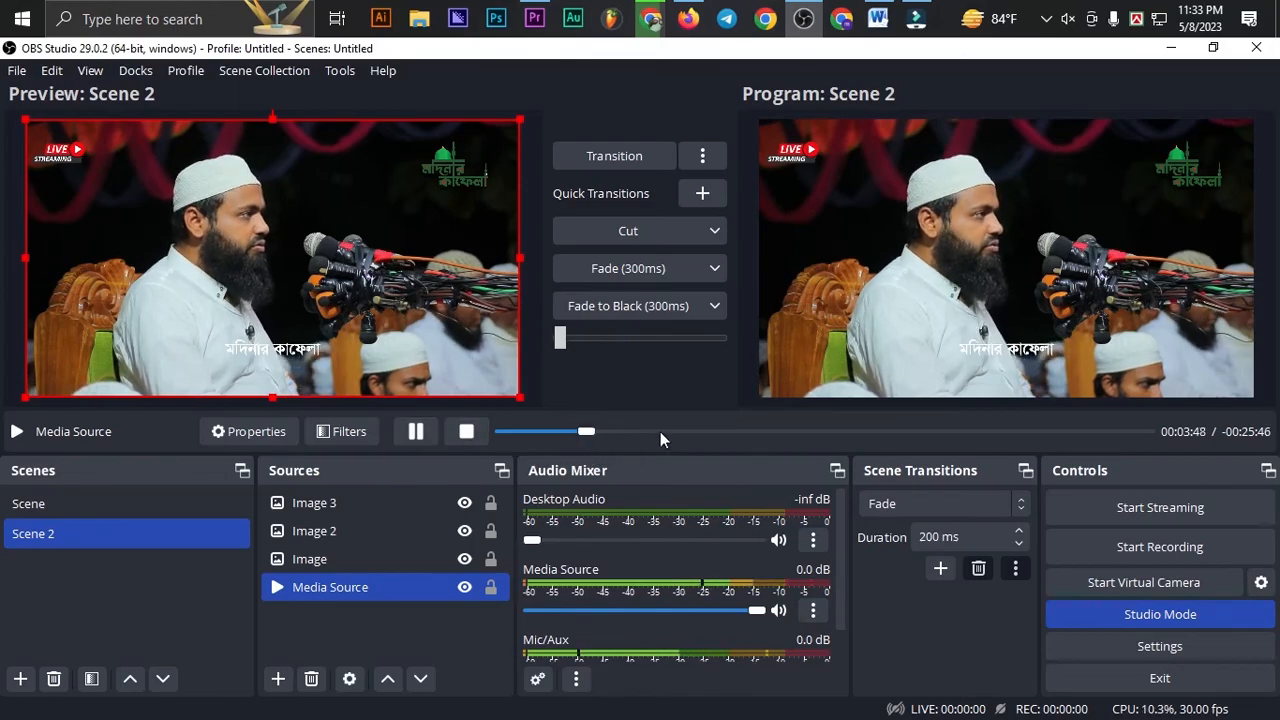
# Step: Pause the playback of the Media Source video
pyautogui.click(587, 430)
pyautogui.click(416, 431)
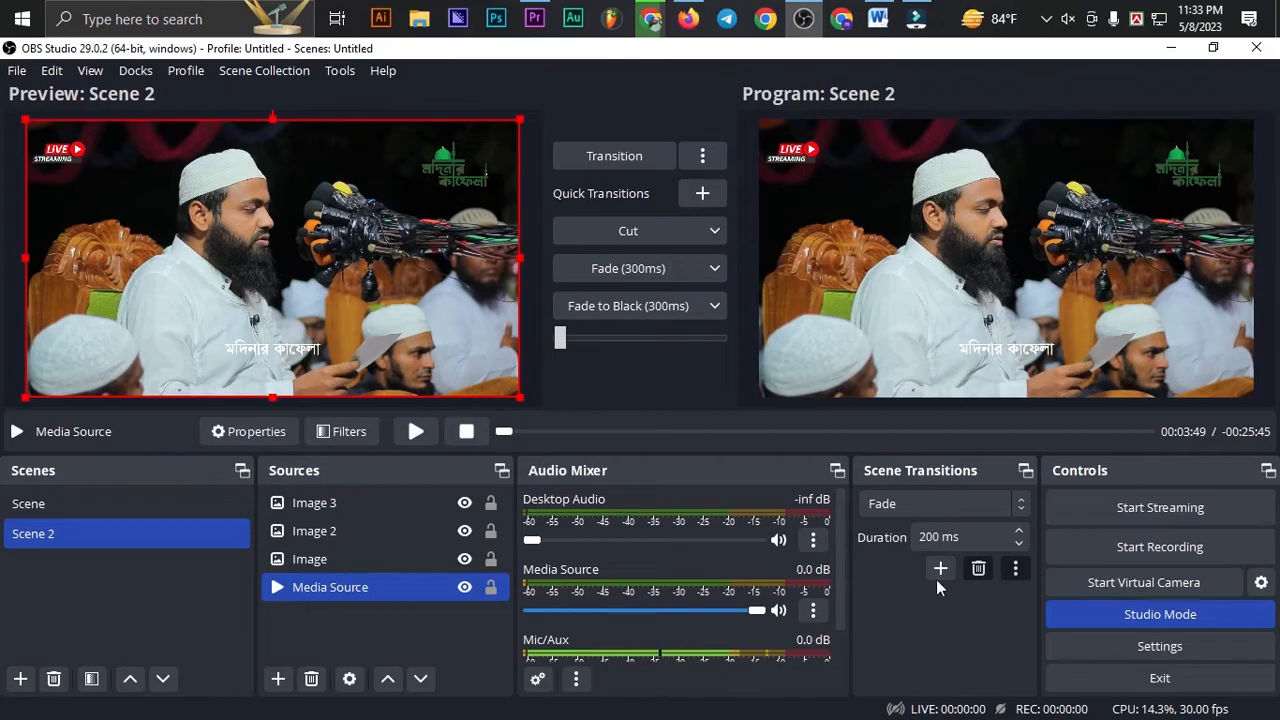
# Step: Switch to YouTube Studio in Firefox and open the channel's live streaming page with the Go live option
pyautogui.click(688, 18)
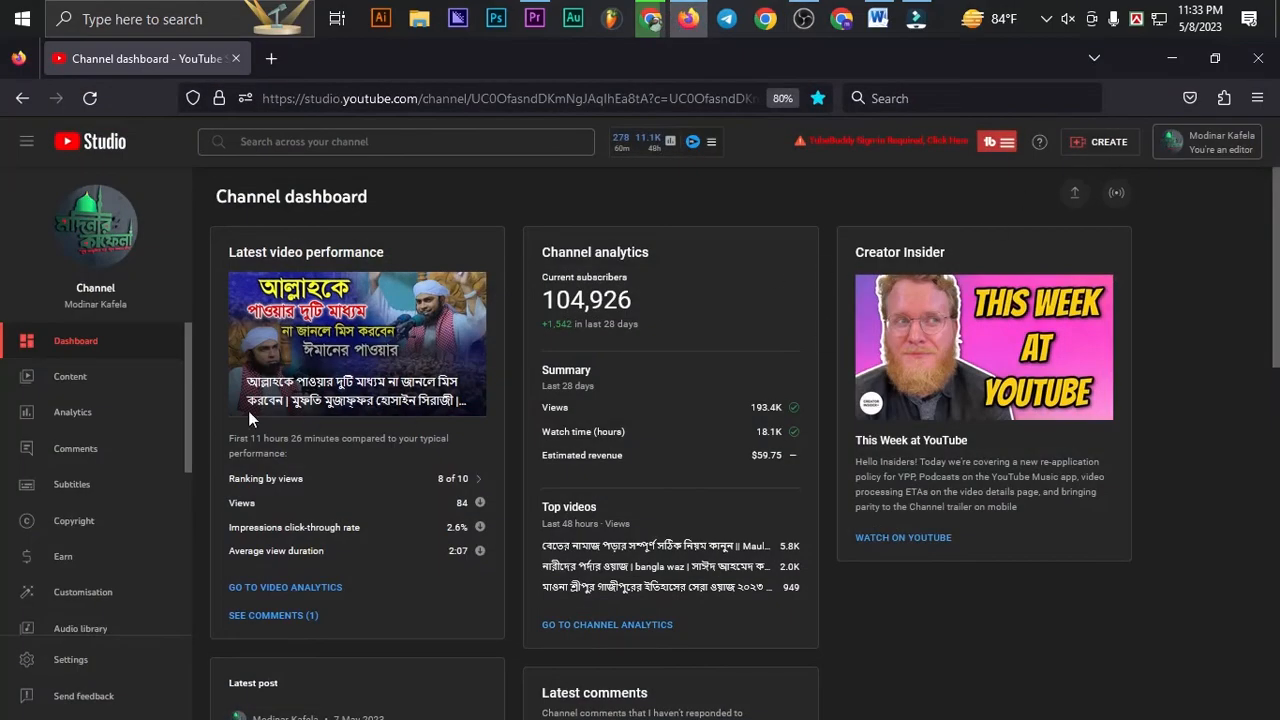
pyautogui.click(1098, 143)
pyautogui.click(1084, 199)
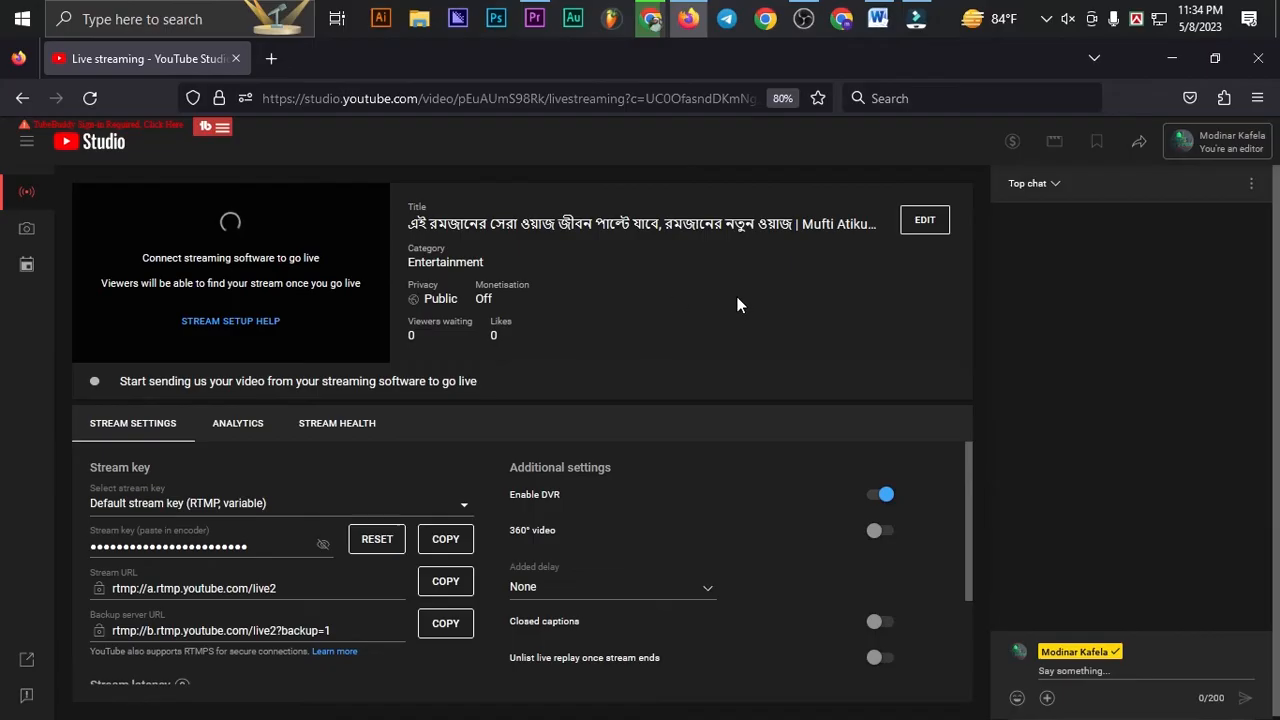
# Step: Open the live stream's settings for editing and look through its title, description, visibility and category details
pyautogui.click(928, 228)
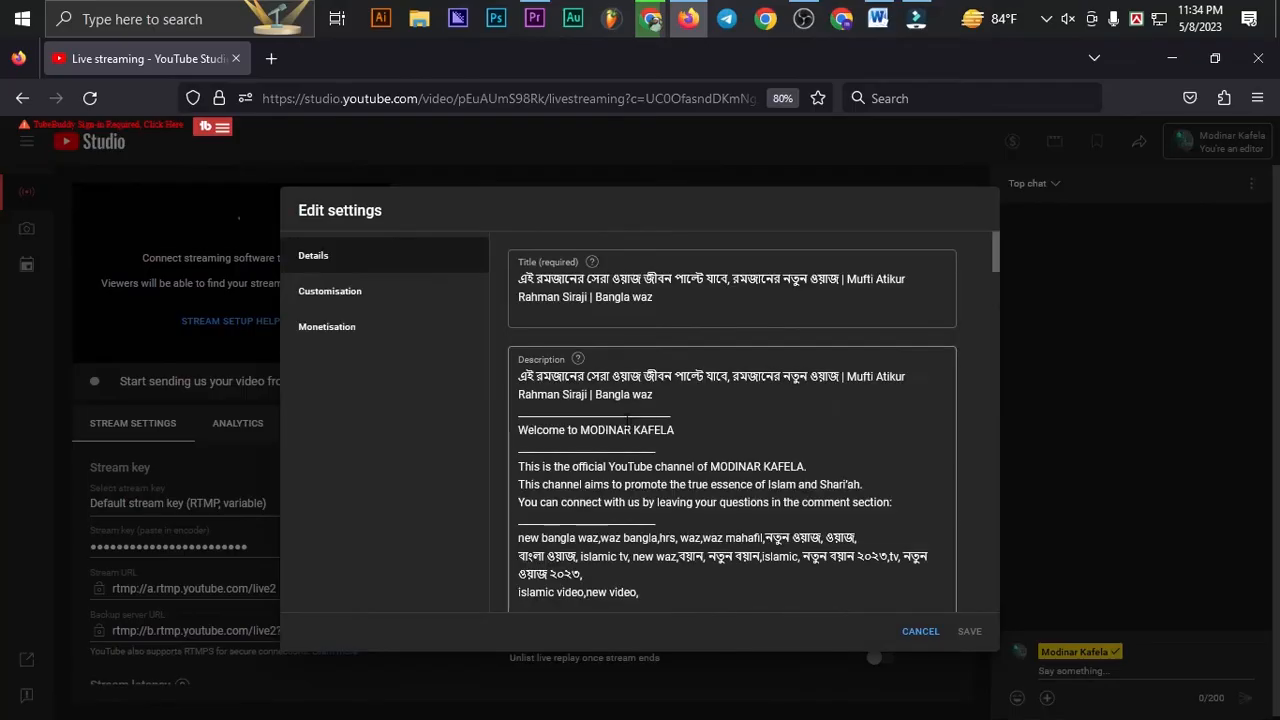
pyautogui.scroll(-2, 651, 420)
pyautogui.scroll(-10, 650, 425)
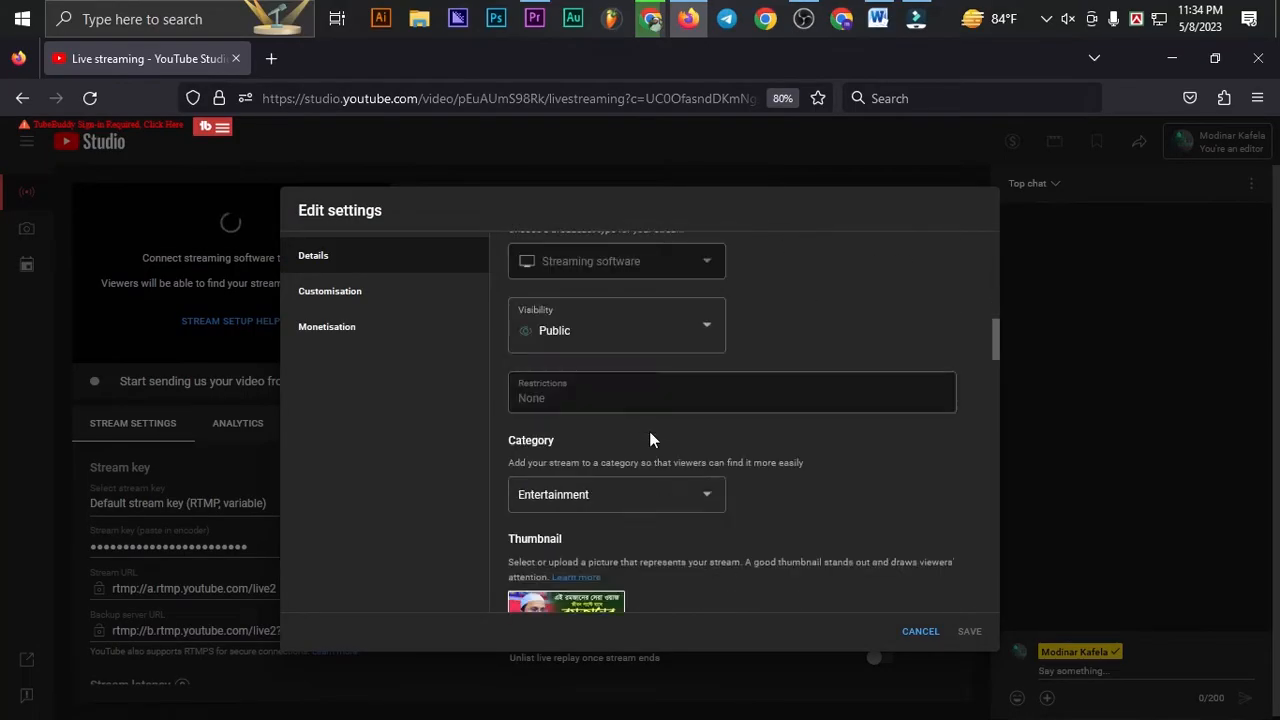
pyautogui.click(610, 460)
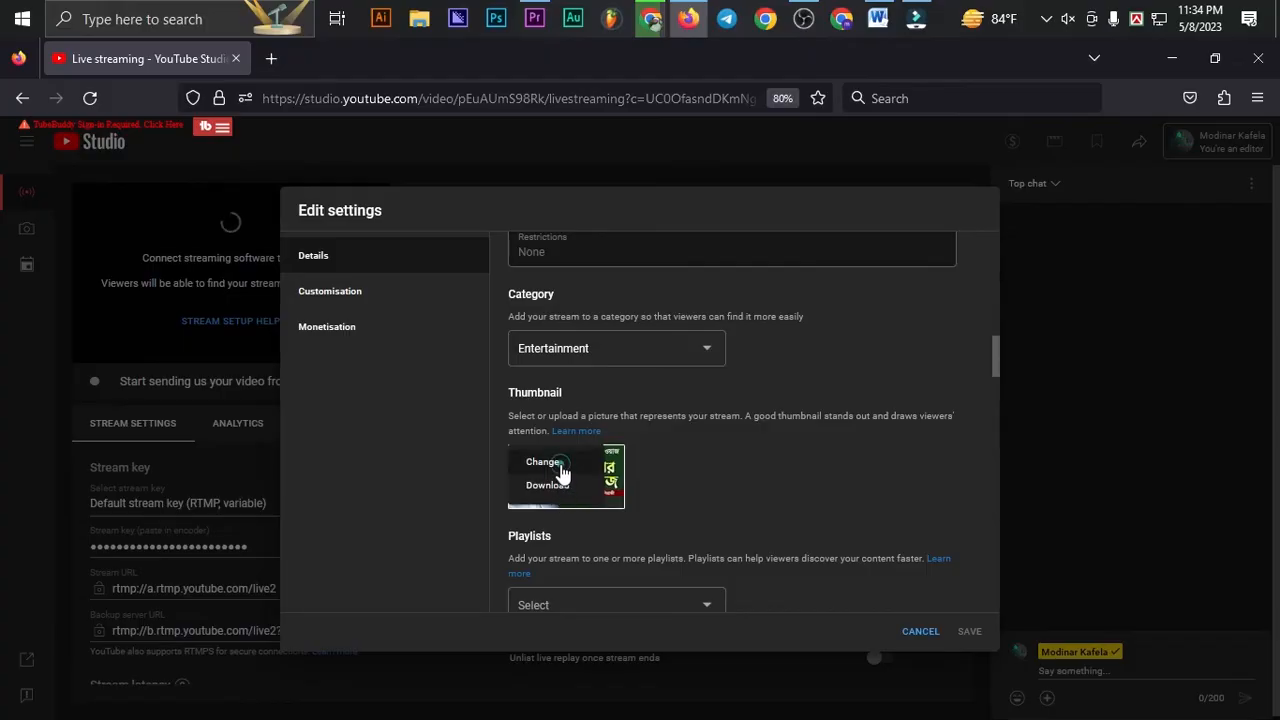
pyautogui.click(550, 463)
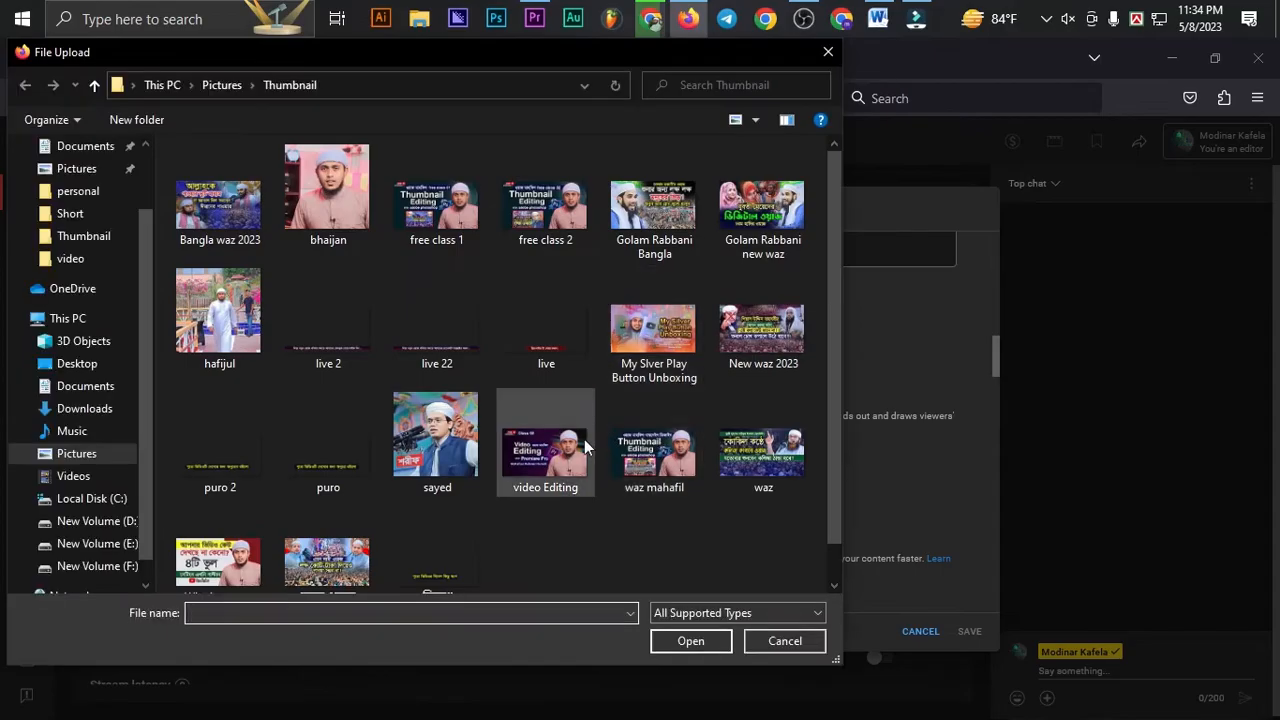
pyautogui.scroll(-1, 440, 443)
pyautogui.scroll(1, 583, 509)
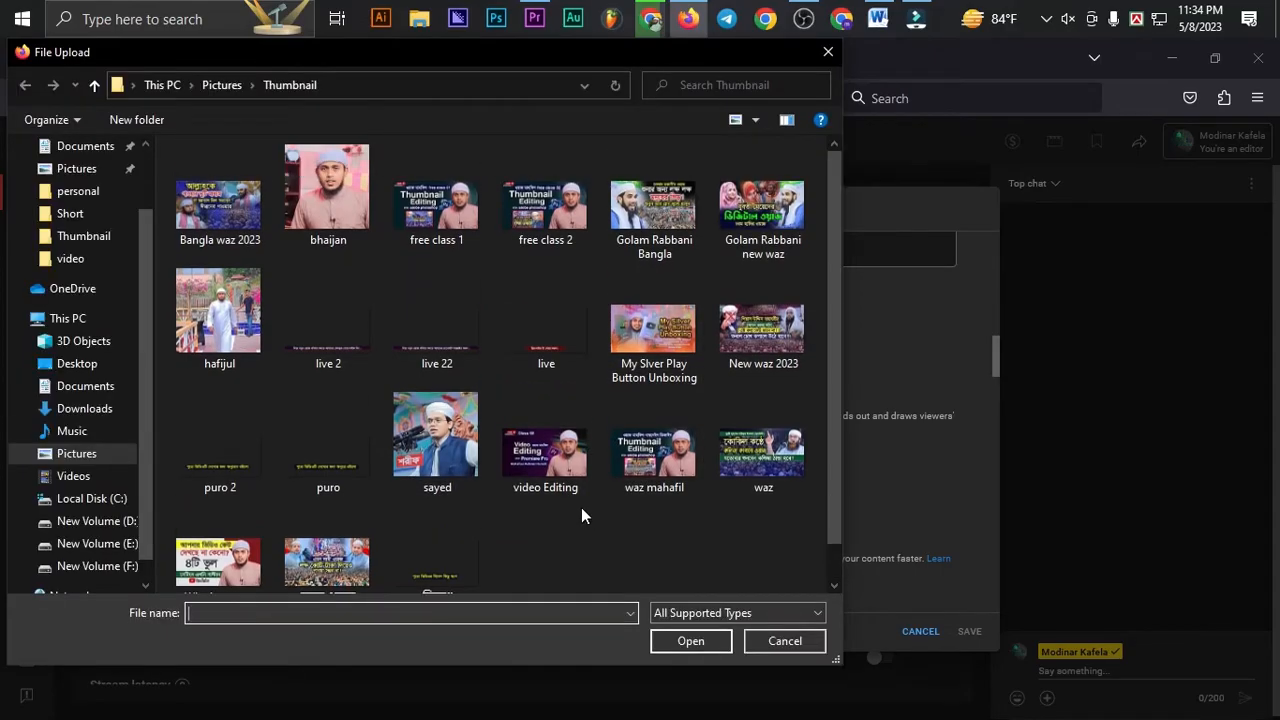
pyautogui.click(88, 391)
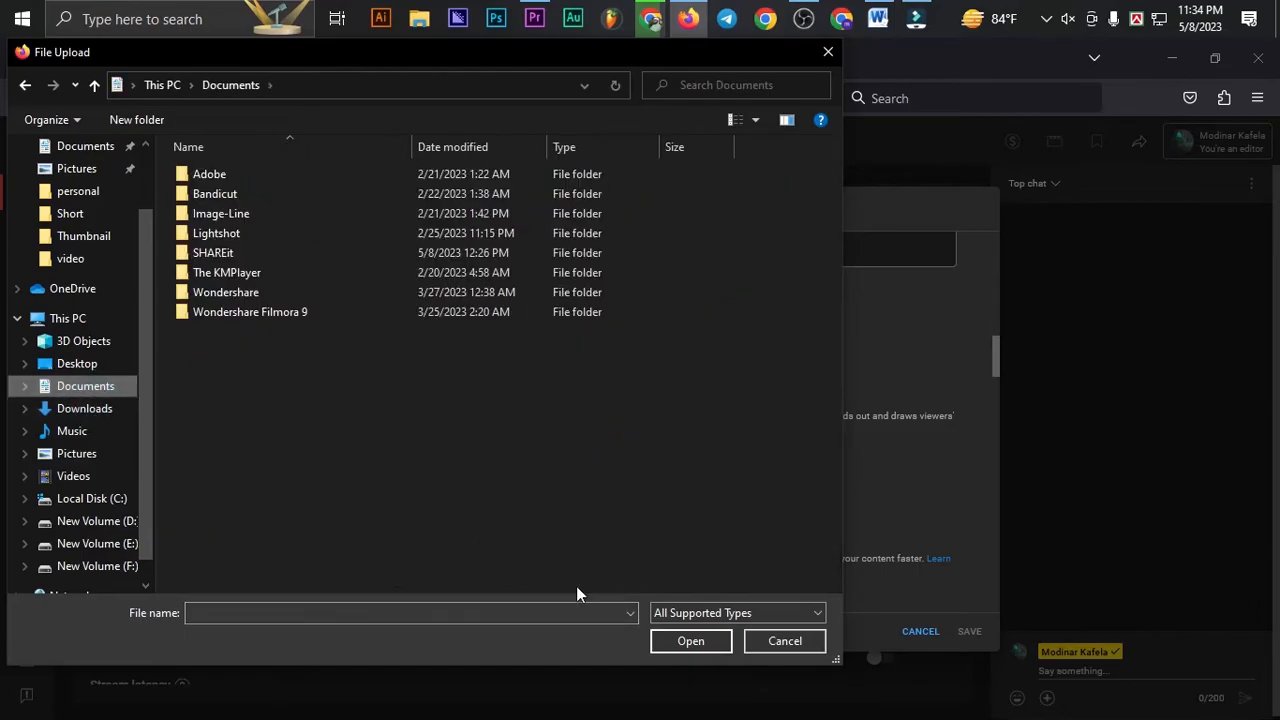
pyautogui.click(785, 641)
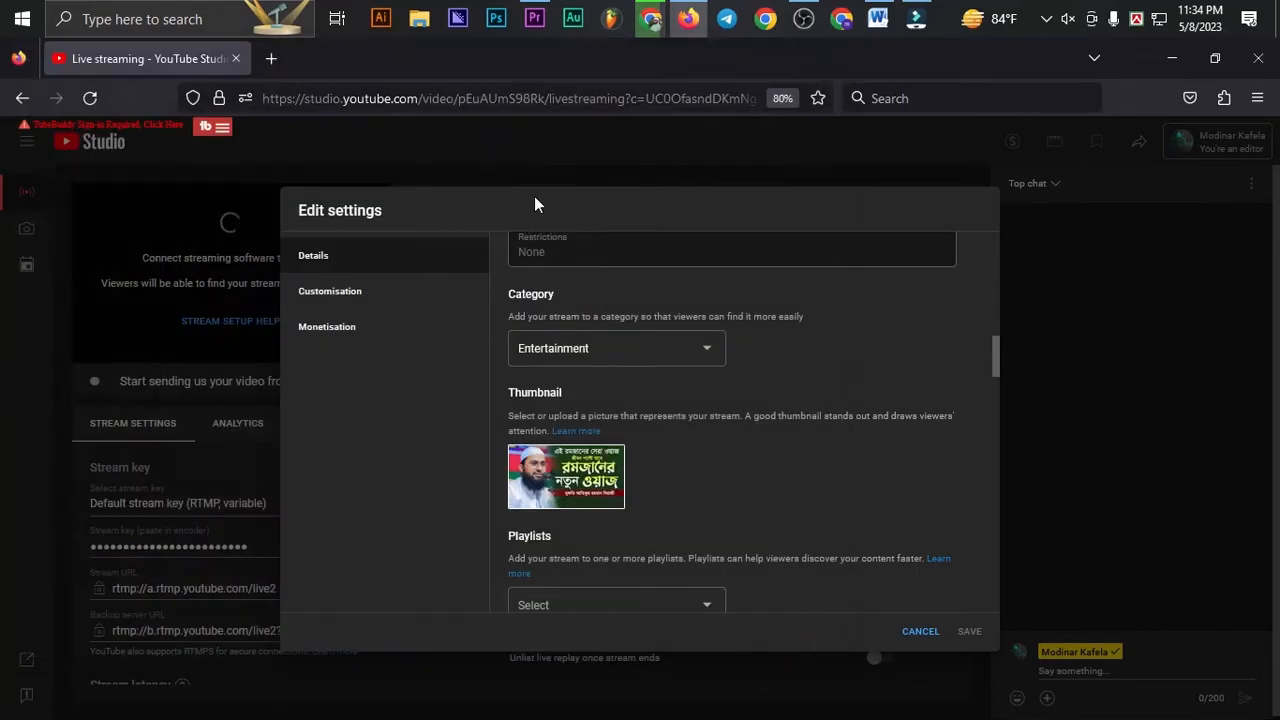
# Step: Replace the stream title with "মুফতি আরিফ বিন হাবিব নতুন ওয়াজ ২০২৩"
pyautogui.scroll(10, 620, 500)
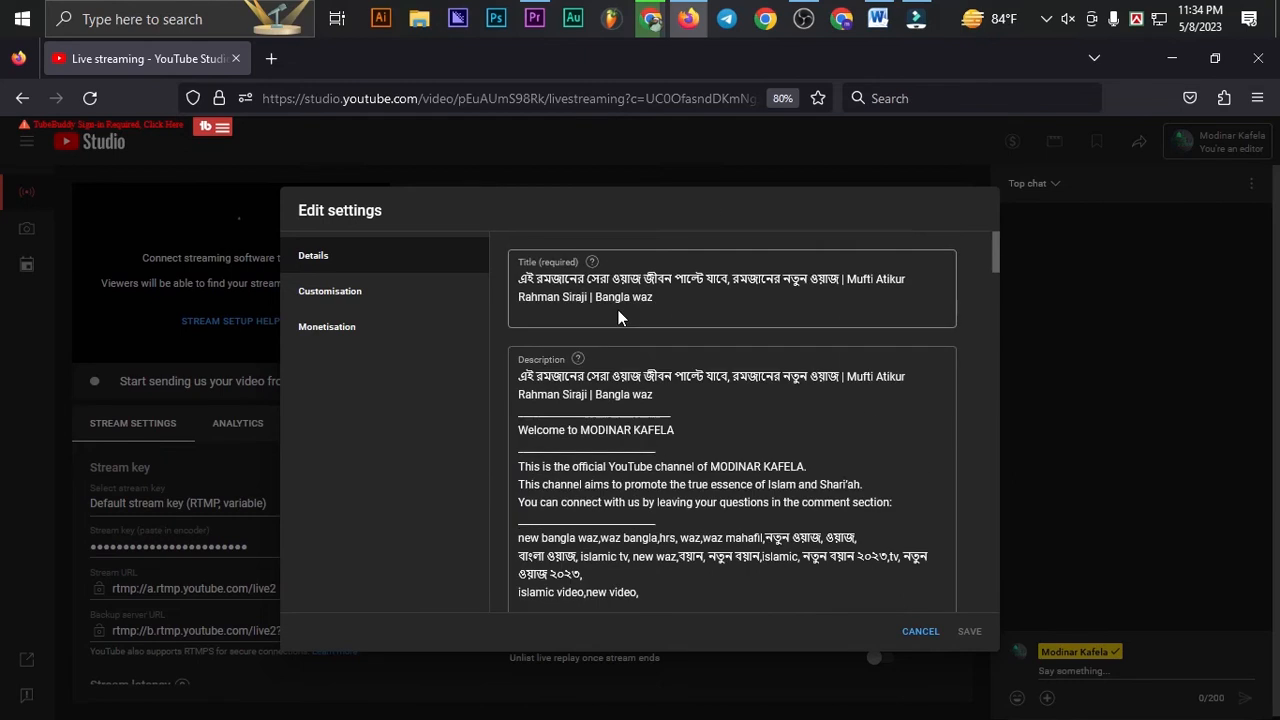
pyautogui.moveTo(674, 297); pyautogui.dragTo(503, 272)
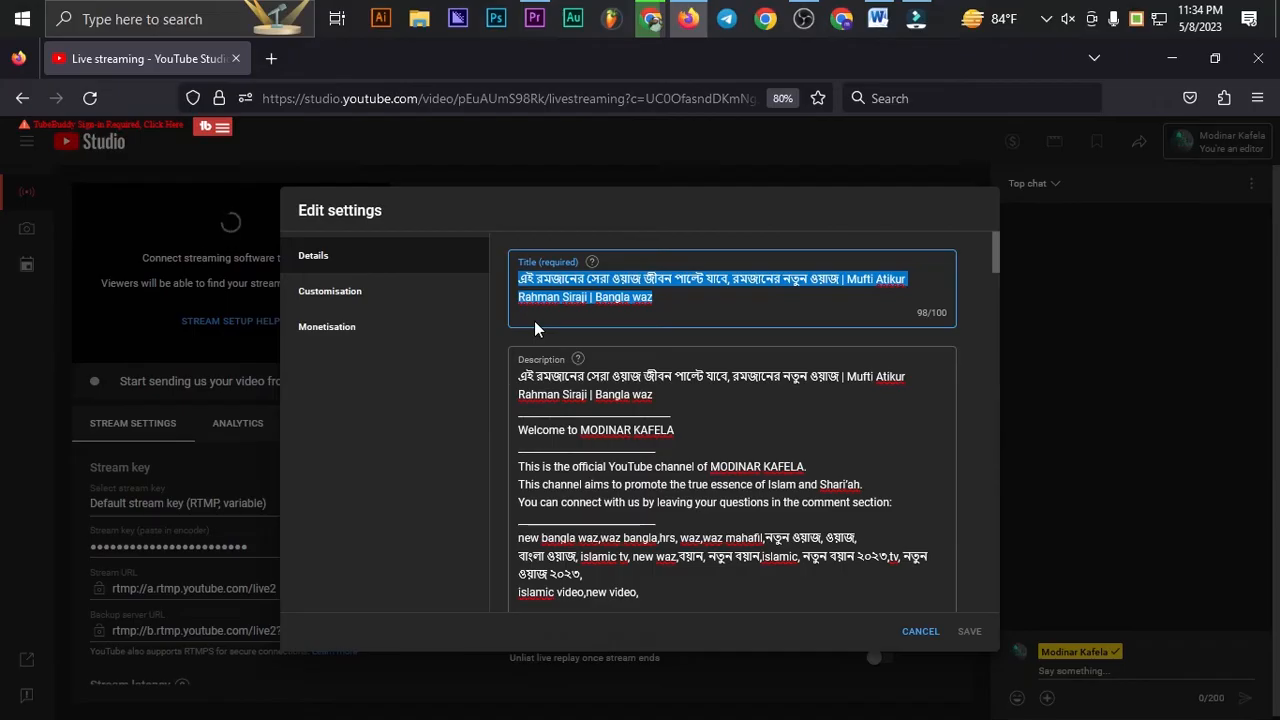
pyautogui.write('ম')
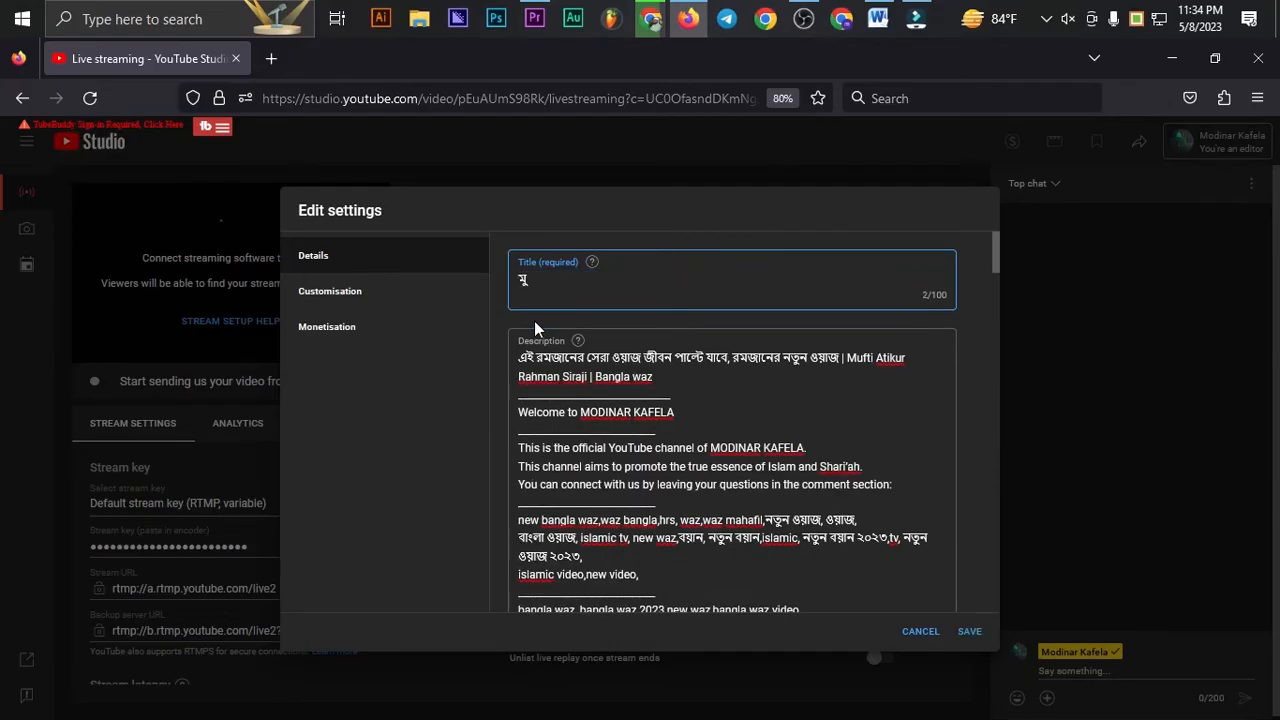
pyautogui.write('ুফতি আরিফ বিন হাবিব নতুন ওয়')
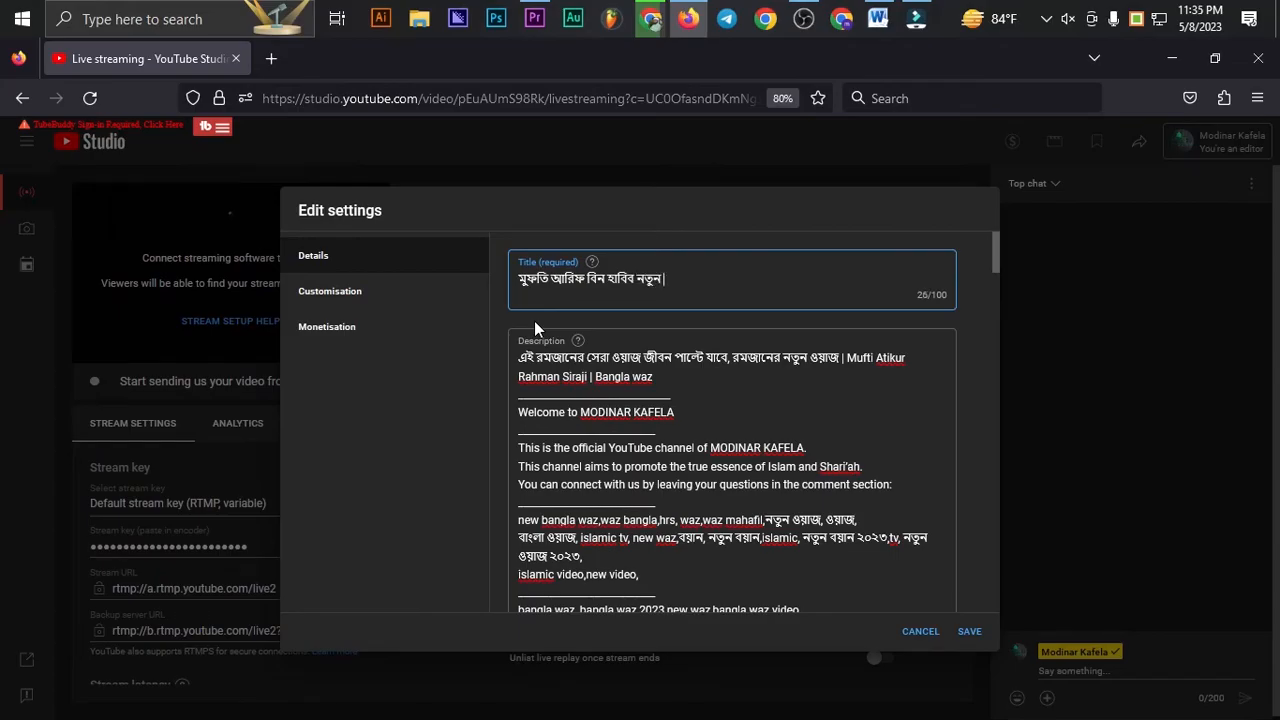
pyautogui.write('াজ ')
pyautogui.write('023')
pyautogui.press('BackSpace')
pyautogui.press('BackSpace')
pyautogui.press('BackSpace')
pyautogui.write('২০২৩')
# Step: Copy the whole stream title and paste it over the old title text at the start of the description
pyautogui.moveTo(737, 278); pyautogui.dragTo(501, 283)
pyautogui.hotkey('ctrl', 'c')
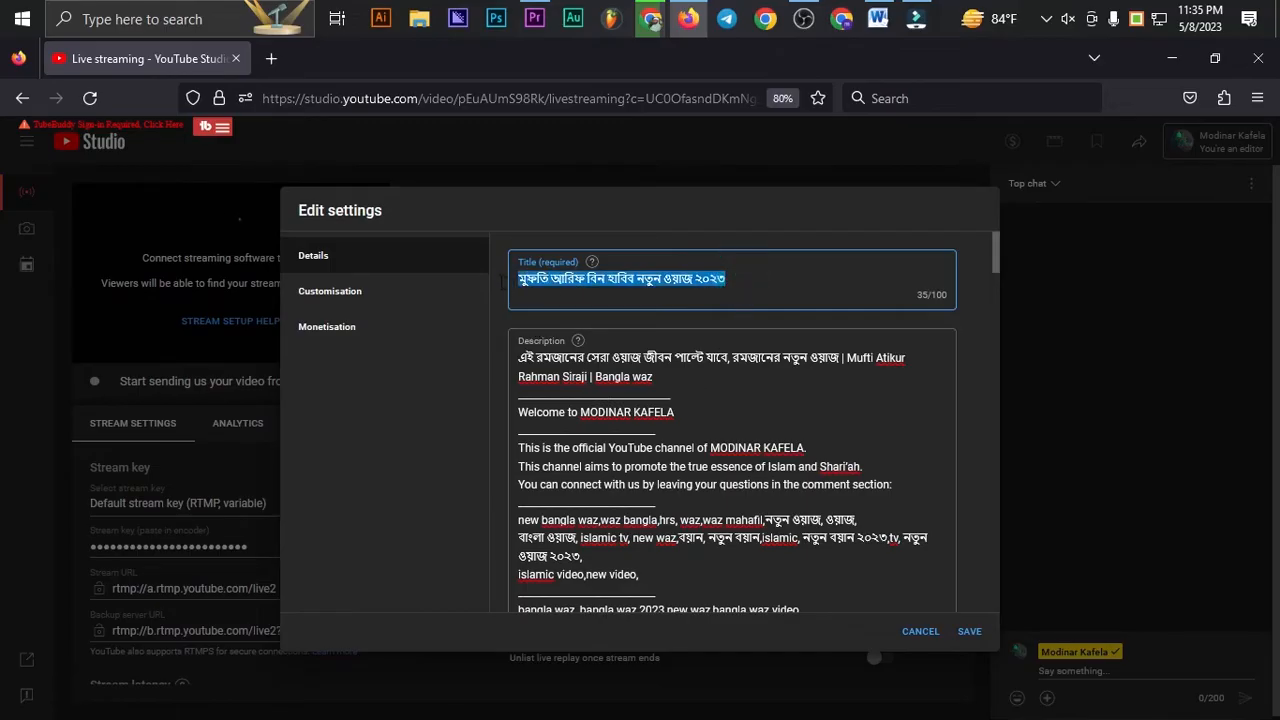
pyautogui.moveTo(655, 378); pyautogui.dragTo(504, 353)
pyautogui.hotkey('ctrl', 'v')
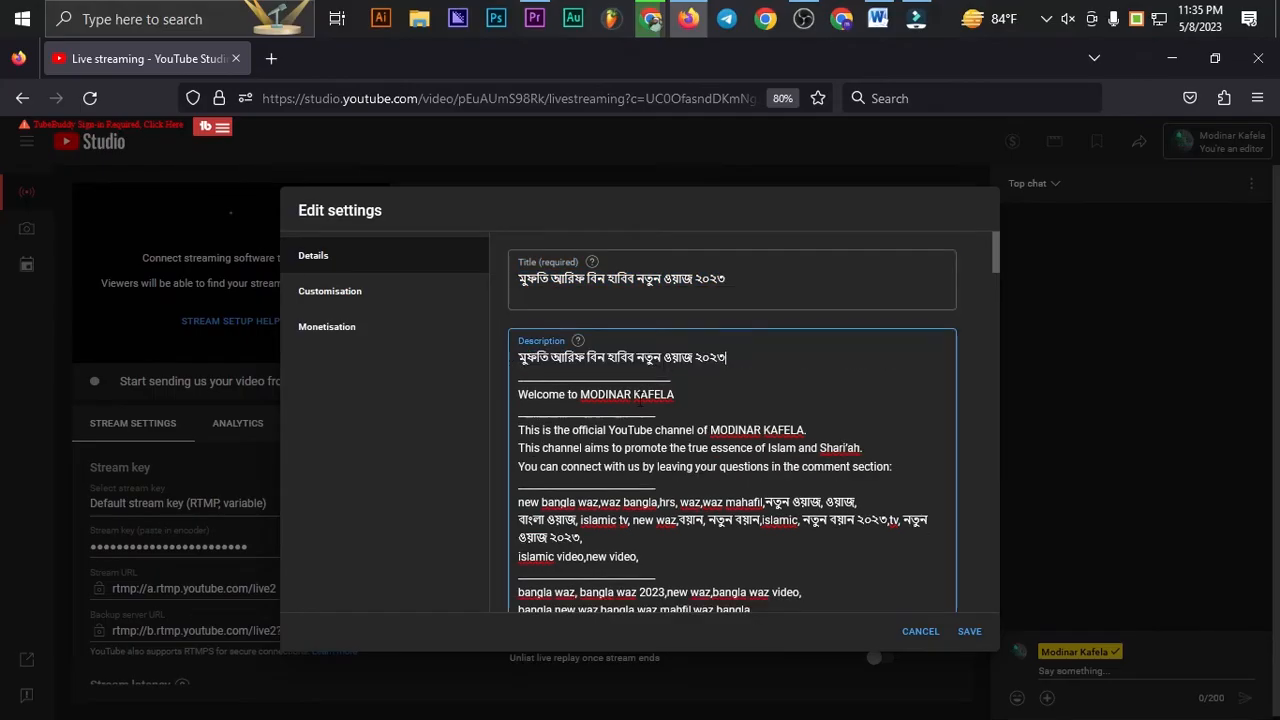
# Step: Review the stream's description, broadcast type, category and thumbnail, and check the visibility options
pyautogui.scroll(-5, 695, 381)
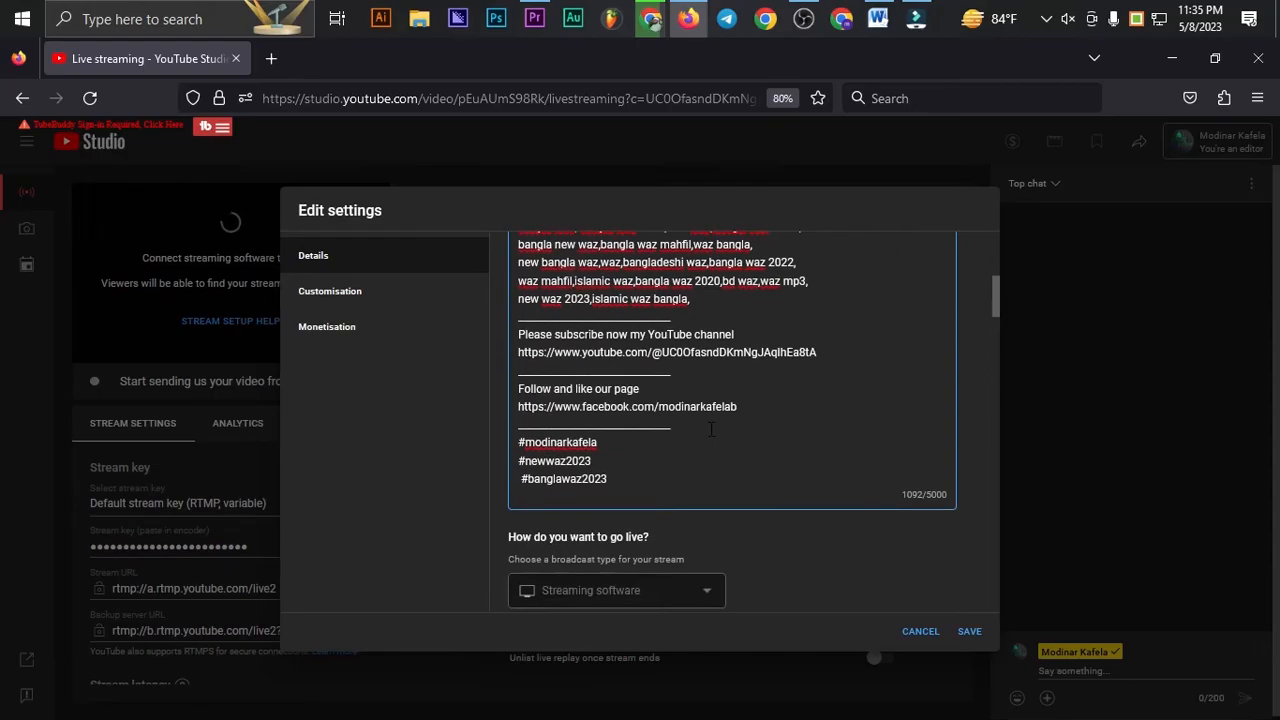
pyautogui.scroll(-5, 662, 470)
pyautogui.scroll(4, 662, 470)
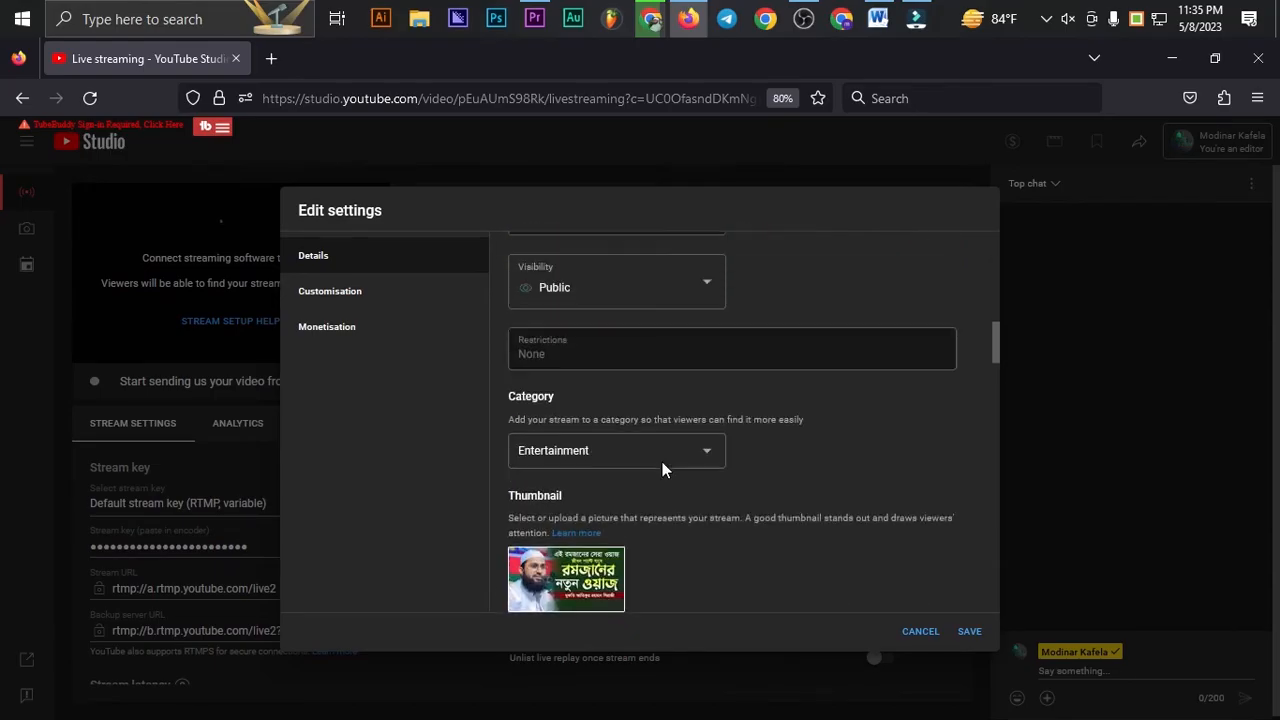
pyautogui.scroll(6, 662, 470)
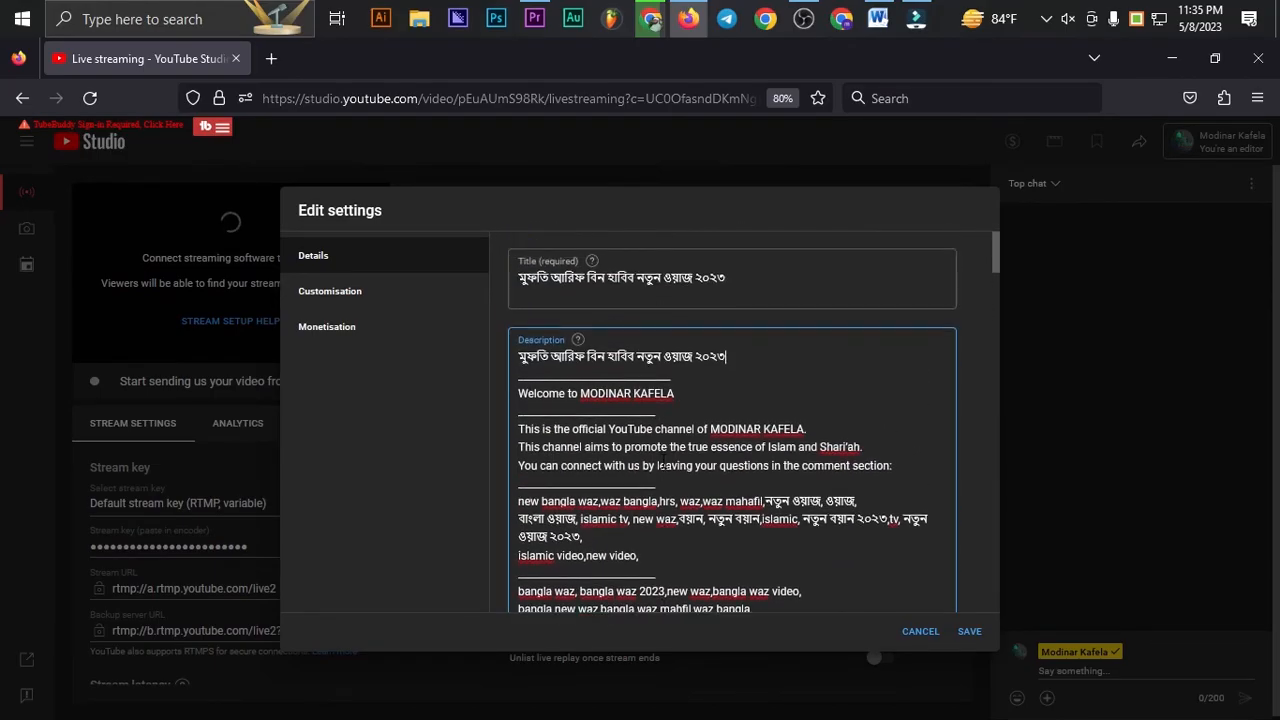
pyautogui.scroll(-7, 667, 440)
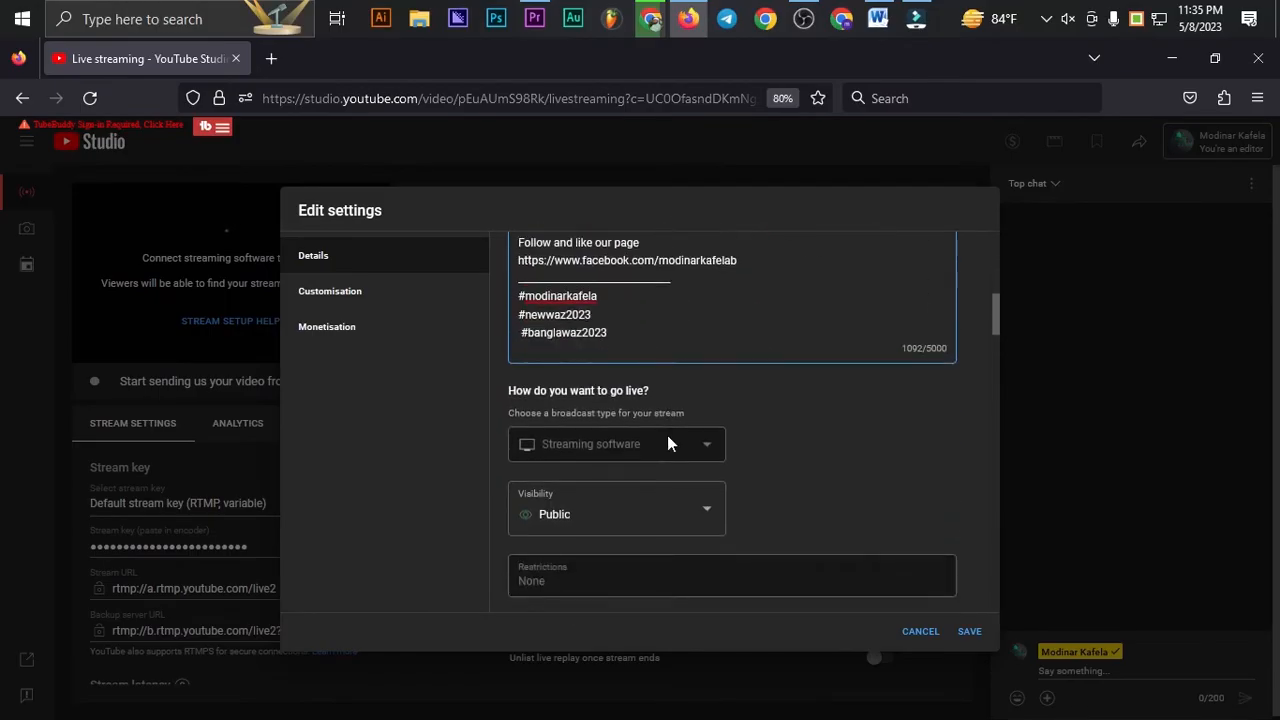
pyautogui.scroll(-2, 667, 444)
pyautogui.scroll(2, 668, 440)
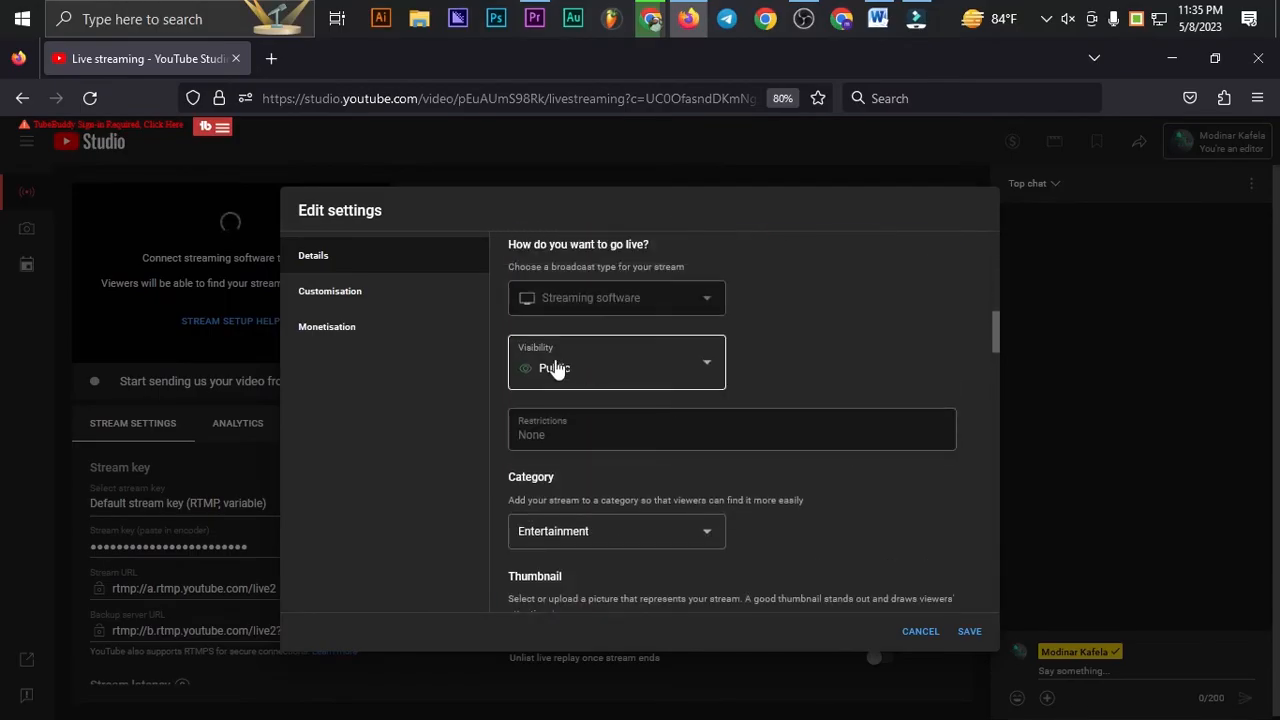
pyautogui.click(706, 363)
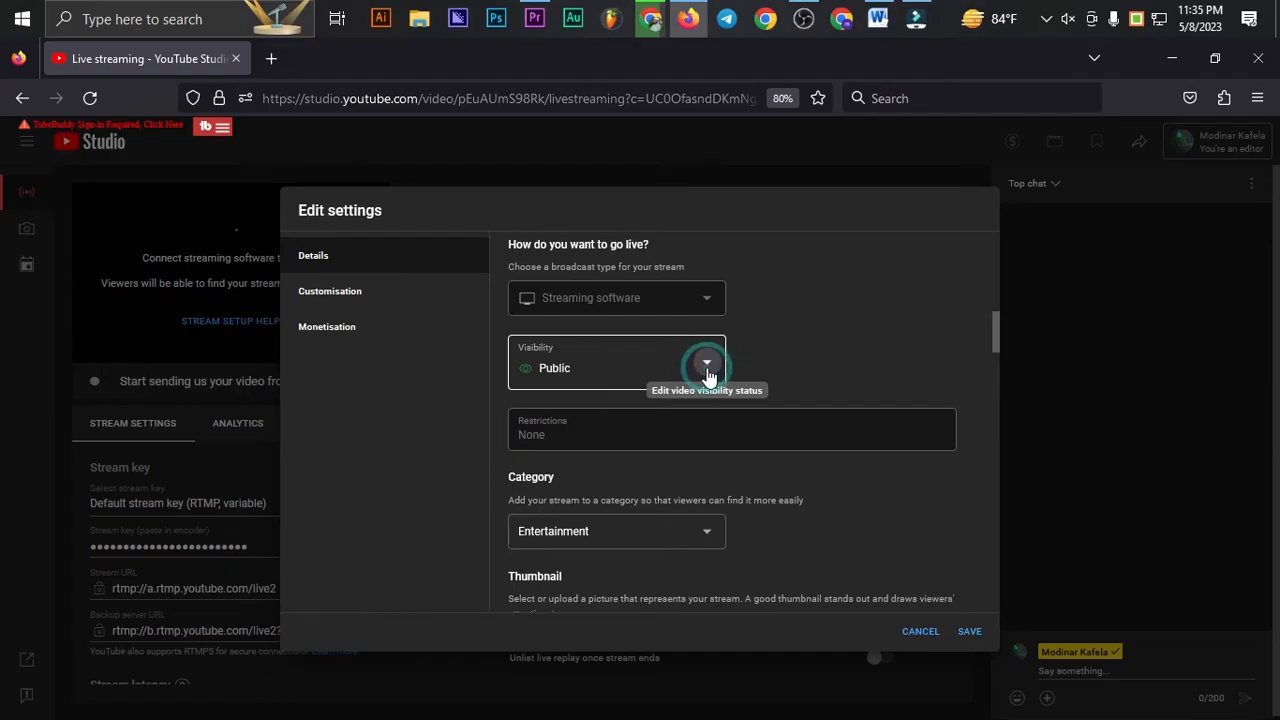
pyautogui.click(550, 455)
pyautogui.click(778, 304)
pyautogui.scroll(8, 778, 306)
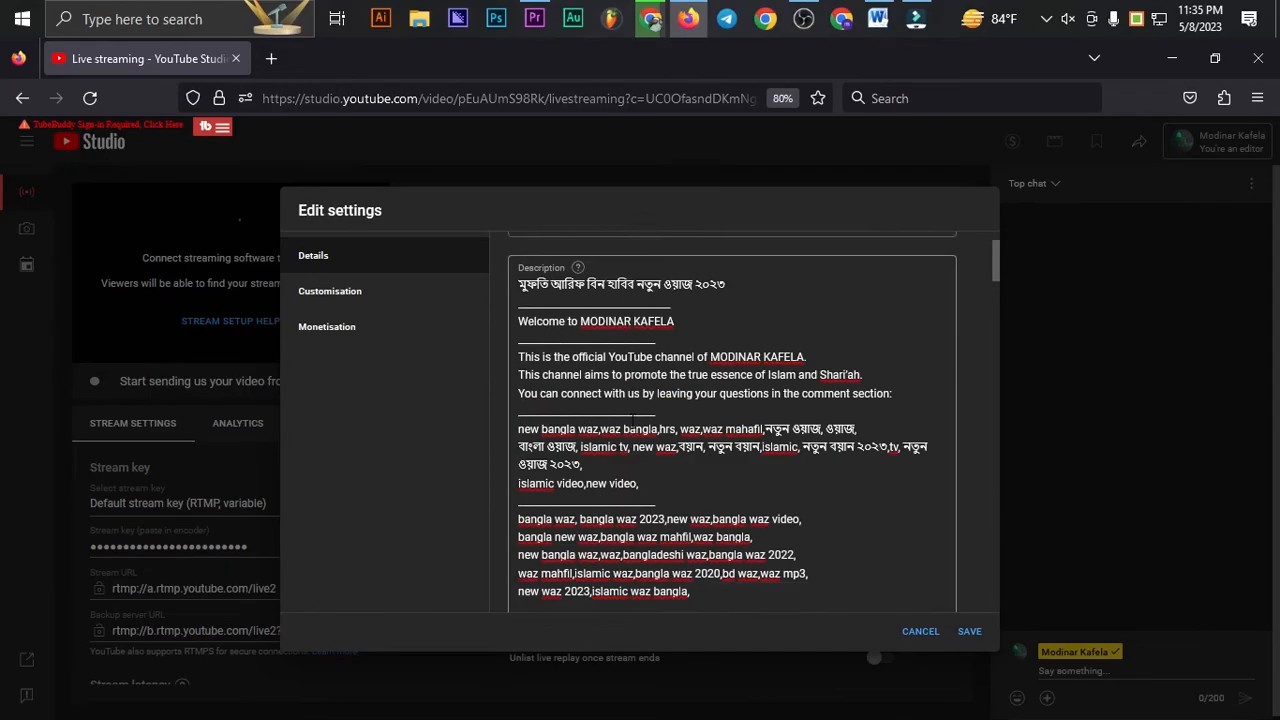
# Step: Review the stream's customisation settings for live chat, participant modes, reactions and message delay
pyautogui.click(340, 292)
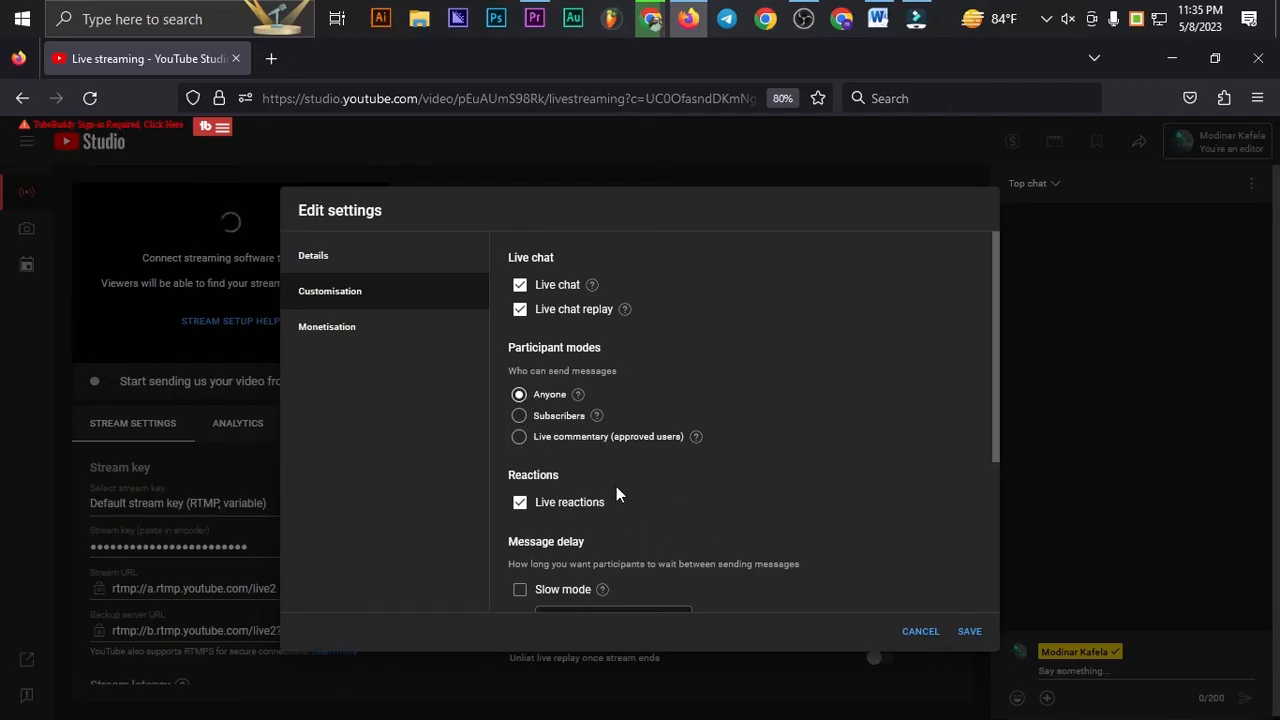
pyautogui.scroll(-2, 614, 490)
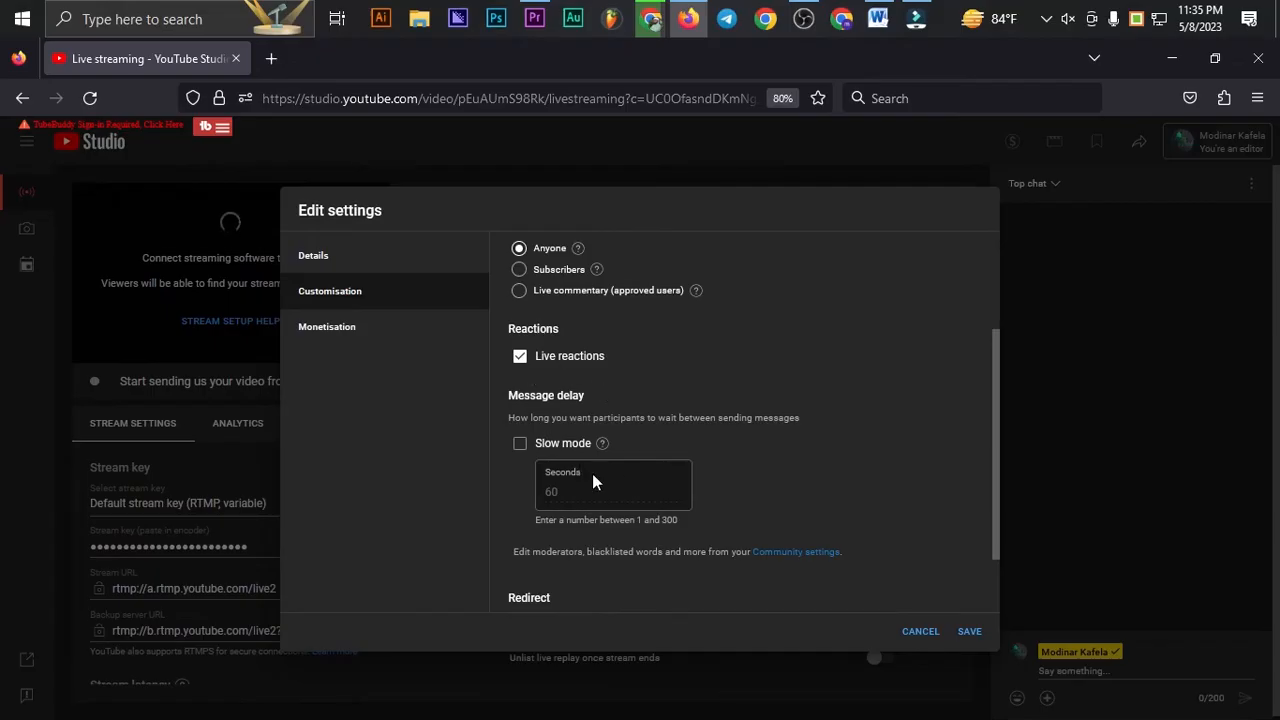
pyautogui.scroll(-1, 595, 481)
# Step: Turn monetisation on for the stream and enable automatic placement of mid-roll ads
pyautogui.click(350, 338)
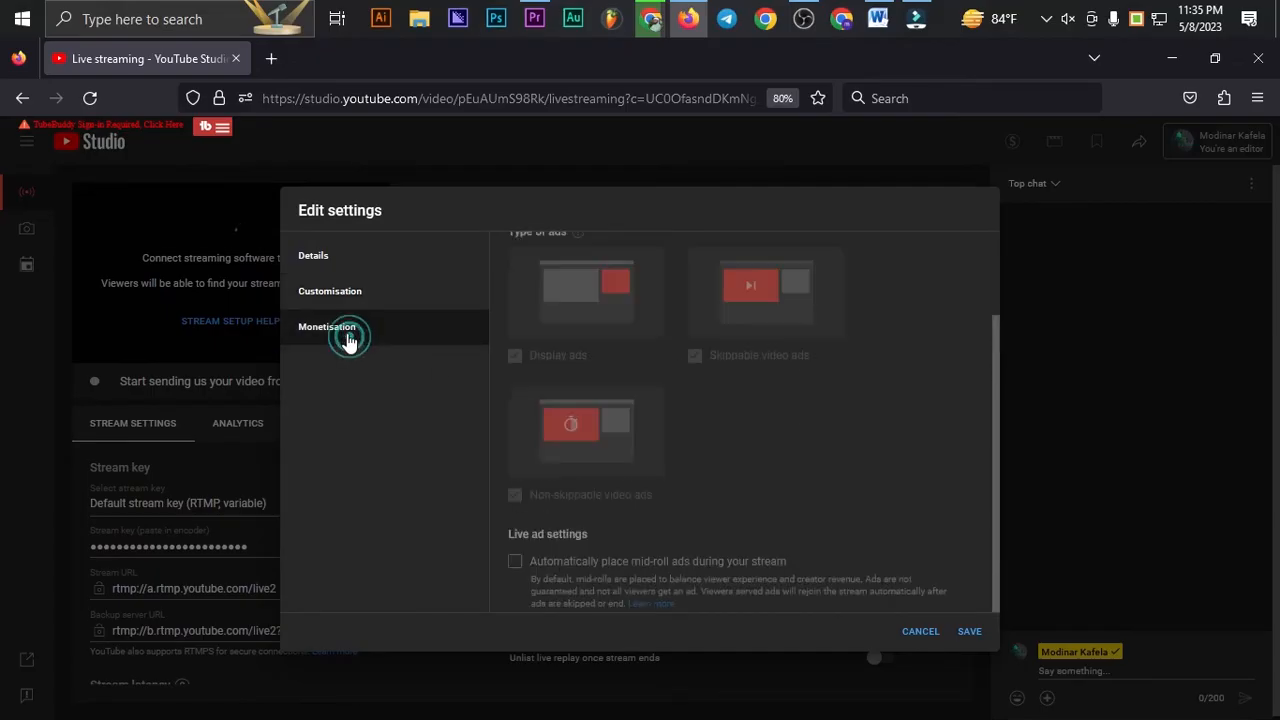
pyautogui.scroll(1, 715, 432)
pyautogui.click(790, 284)
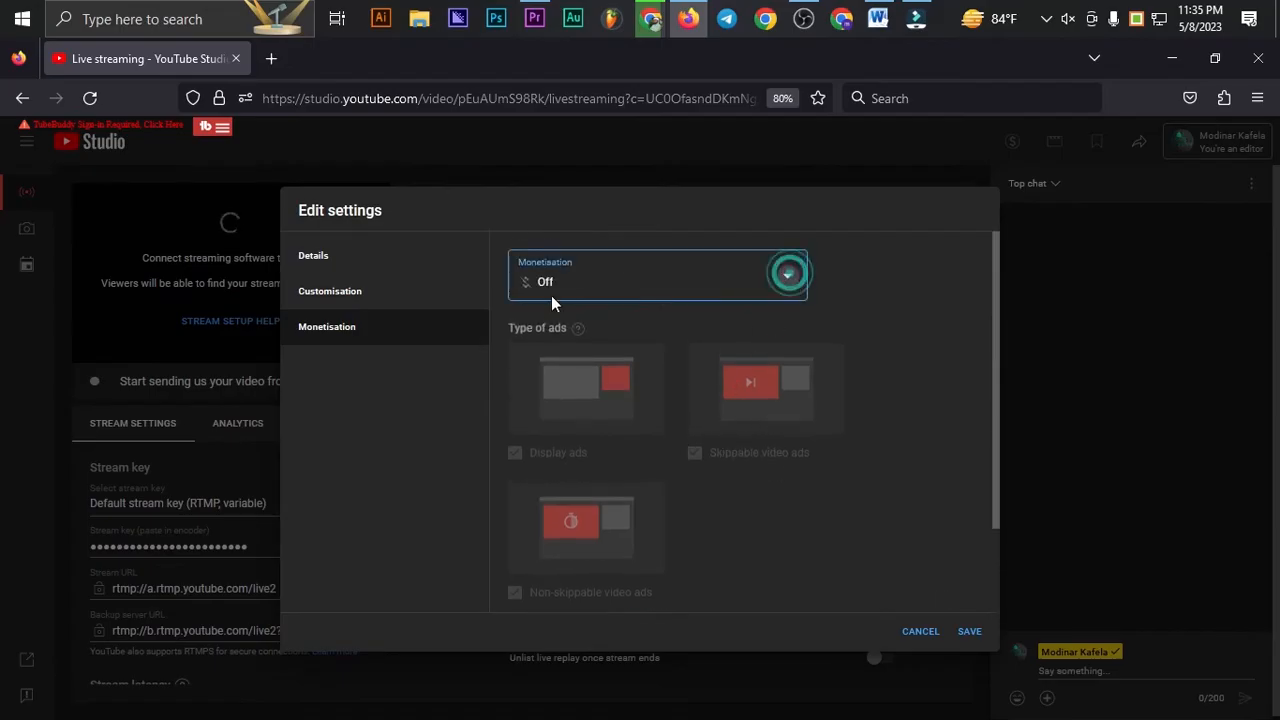
pyautogui.click(534, 272)
pyautogui.click(720, 349)
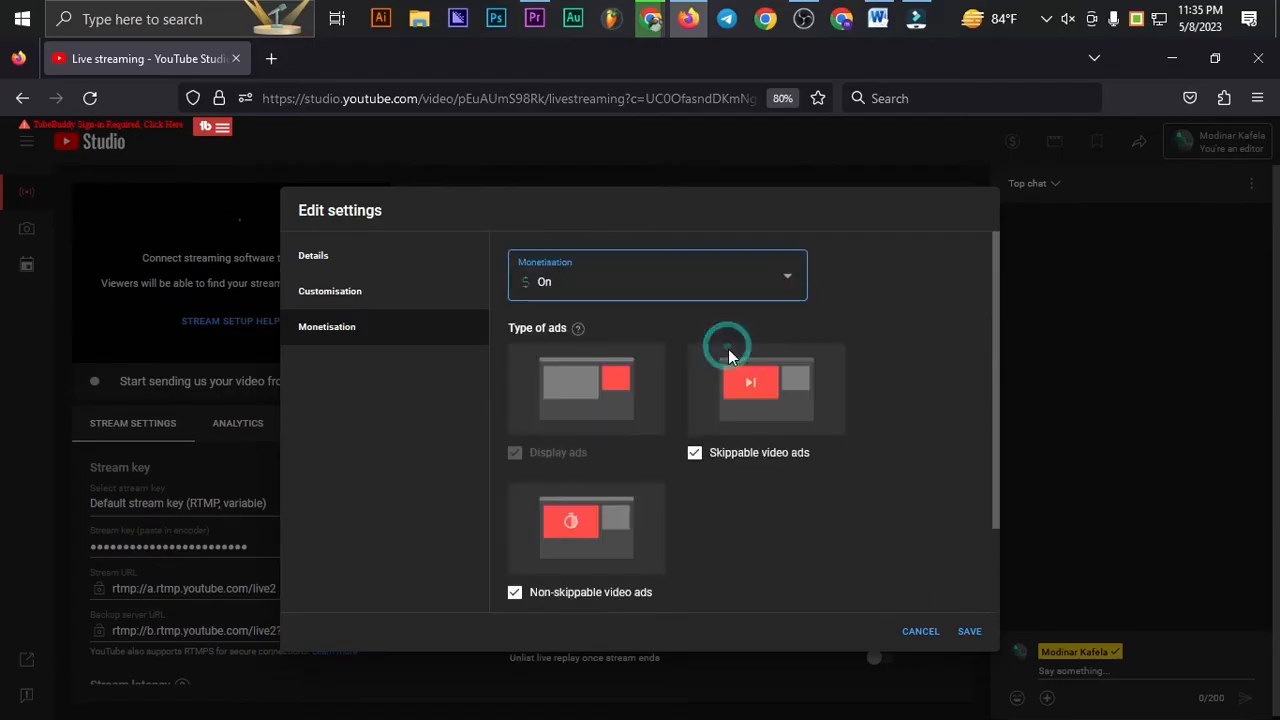
pyautogui.scroll(-1, 753, 543)
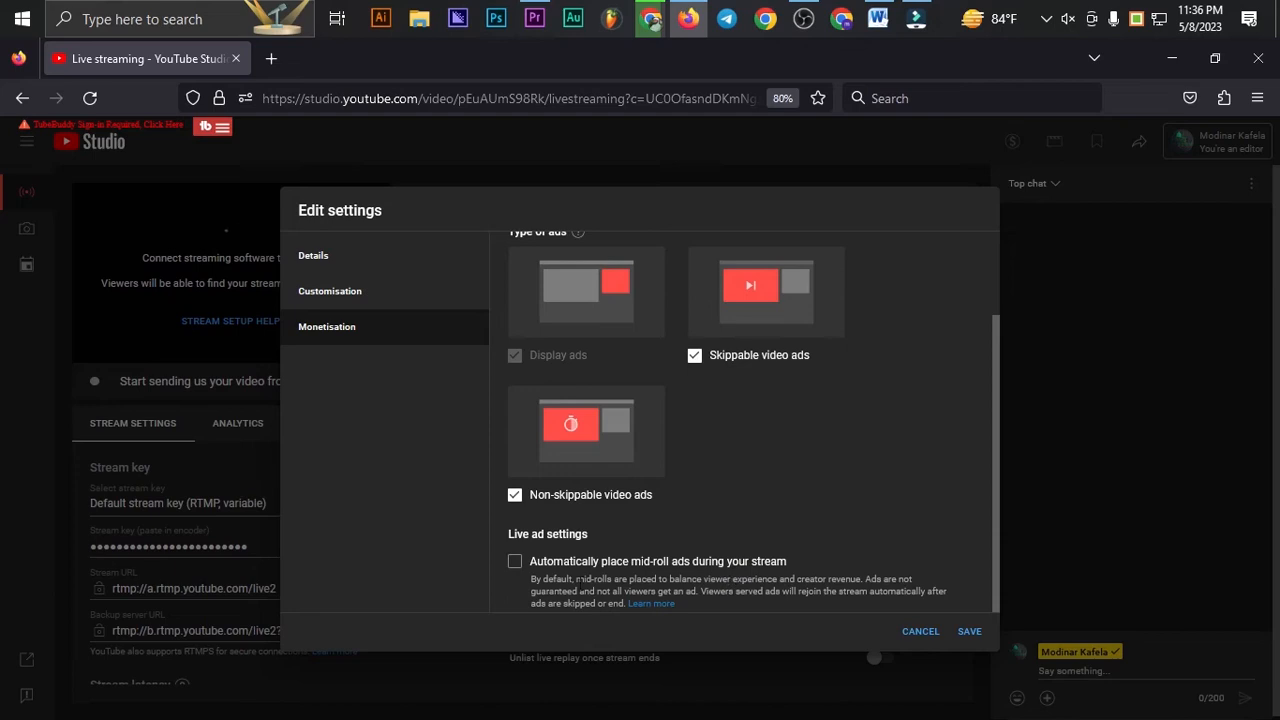
pyautogui.click(515, 563)
# Step: Go back to the stream's details and clear the existing tags all at once
pyautogui.click(343, 262)
pyautogui.scroll(2, 747, 402)
pyautogui.scroll(-10, 747, 402)
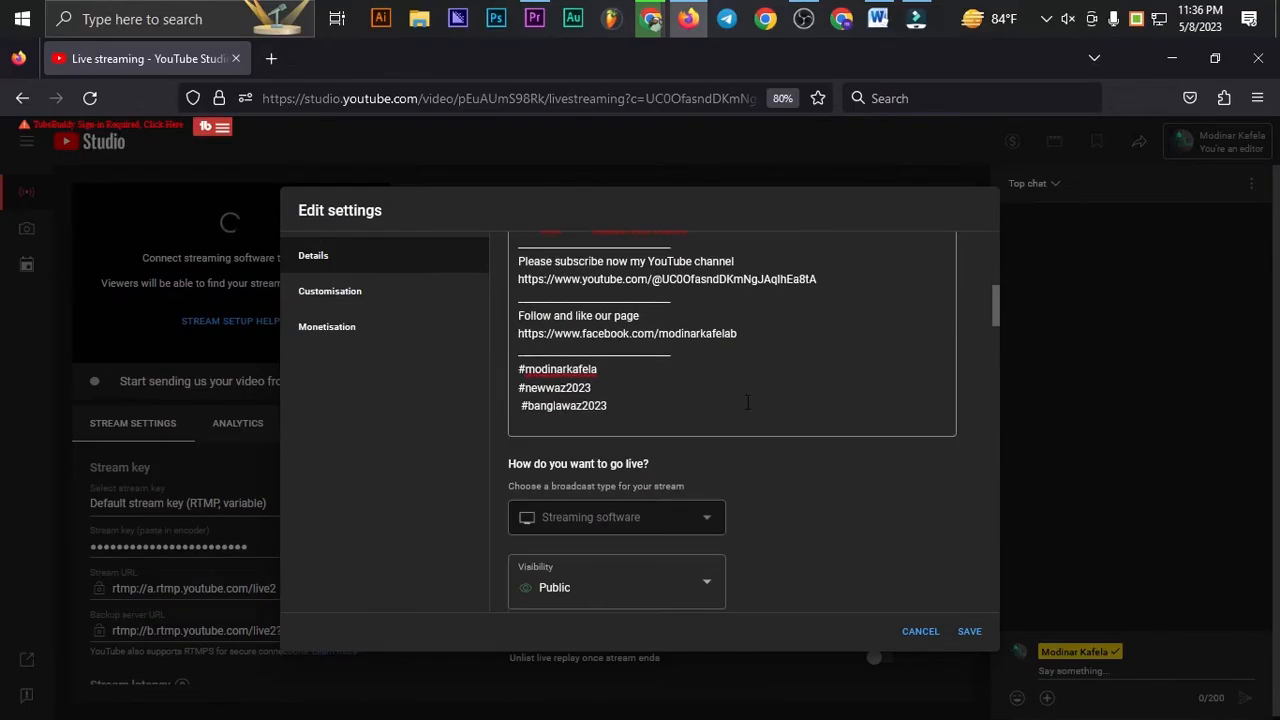
pyautogui.scroll(-5, 746, 410)
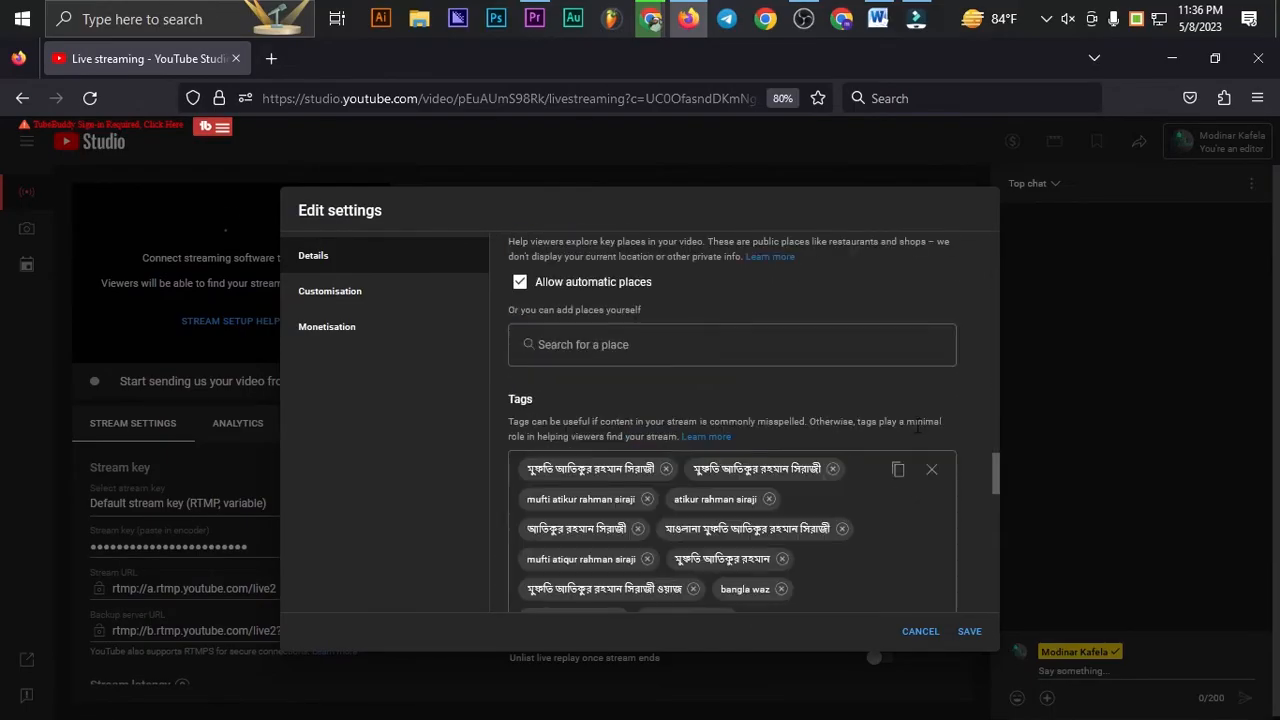
pyautogui.click(927, 467)
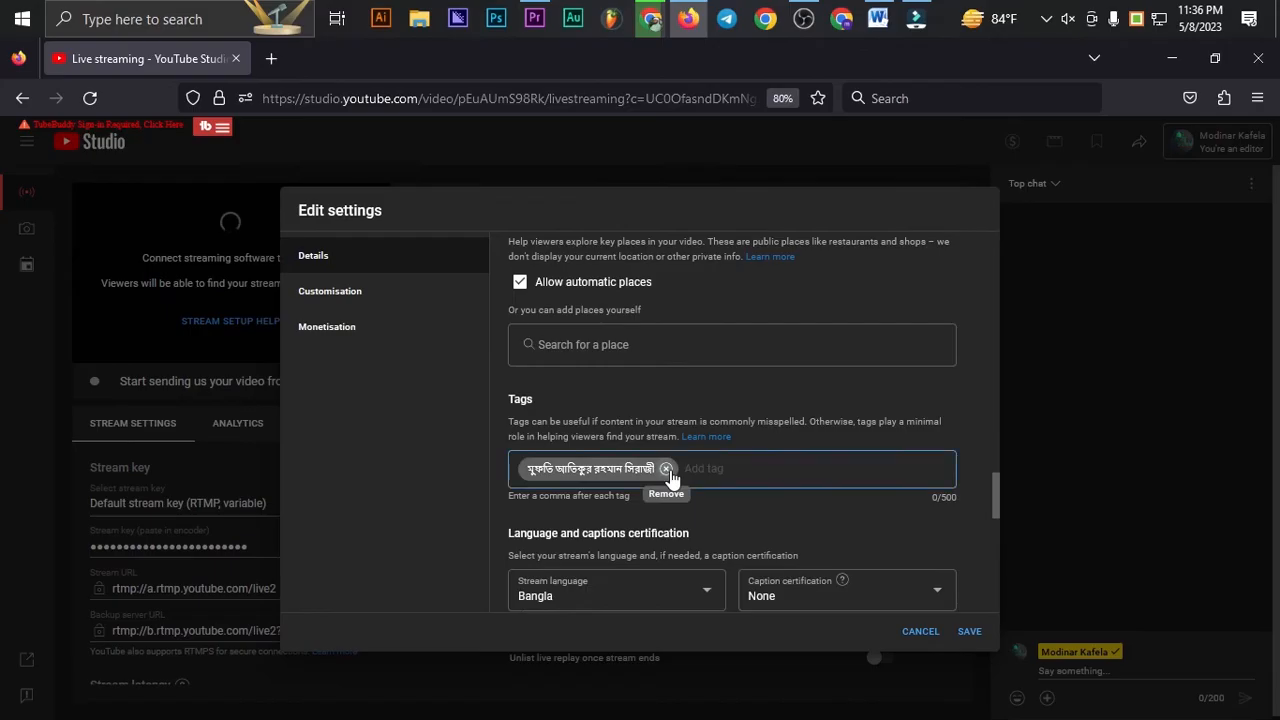
# Step: Copy the full stream title and add it as a tag
pyautogui.scroll(8, 716, 443)
pyautogui.scroll(5, 724, 450)
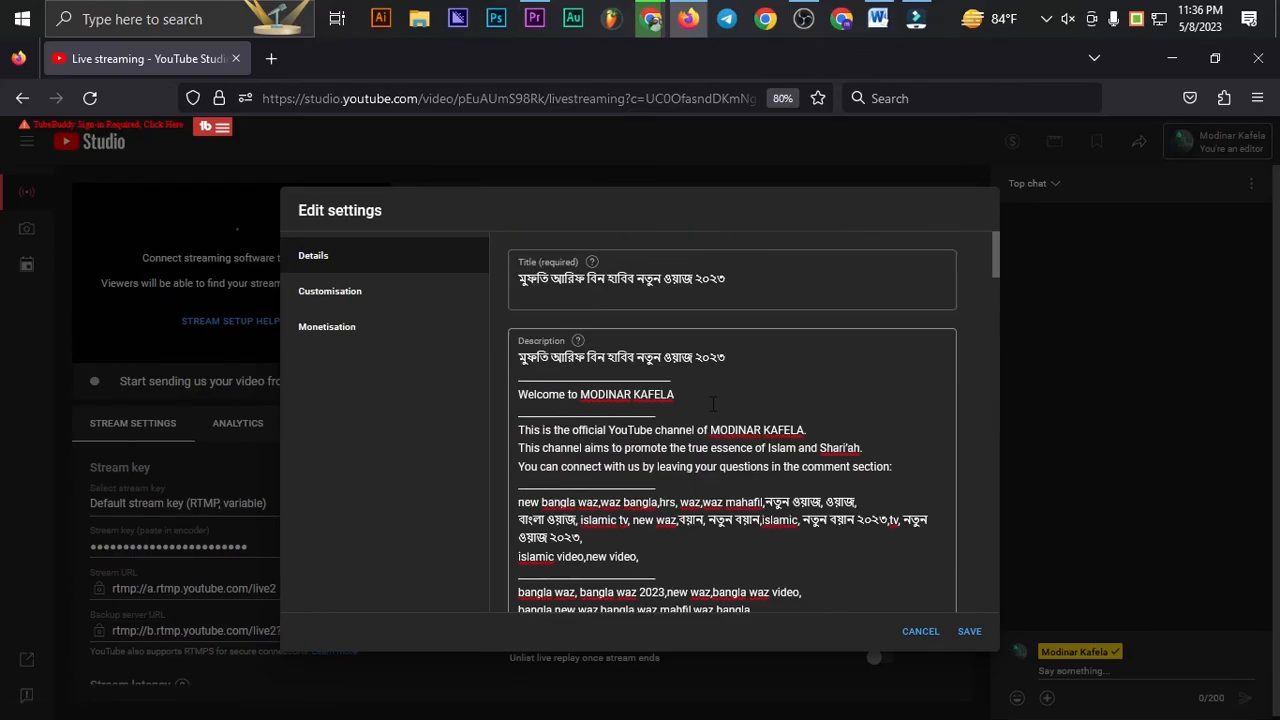
pyautogui.moveTo(740, 278); pyautogui.dragTo(516, 278)
pyautogui.hotkey('ctrl', 'c')
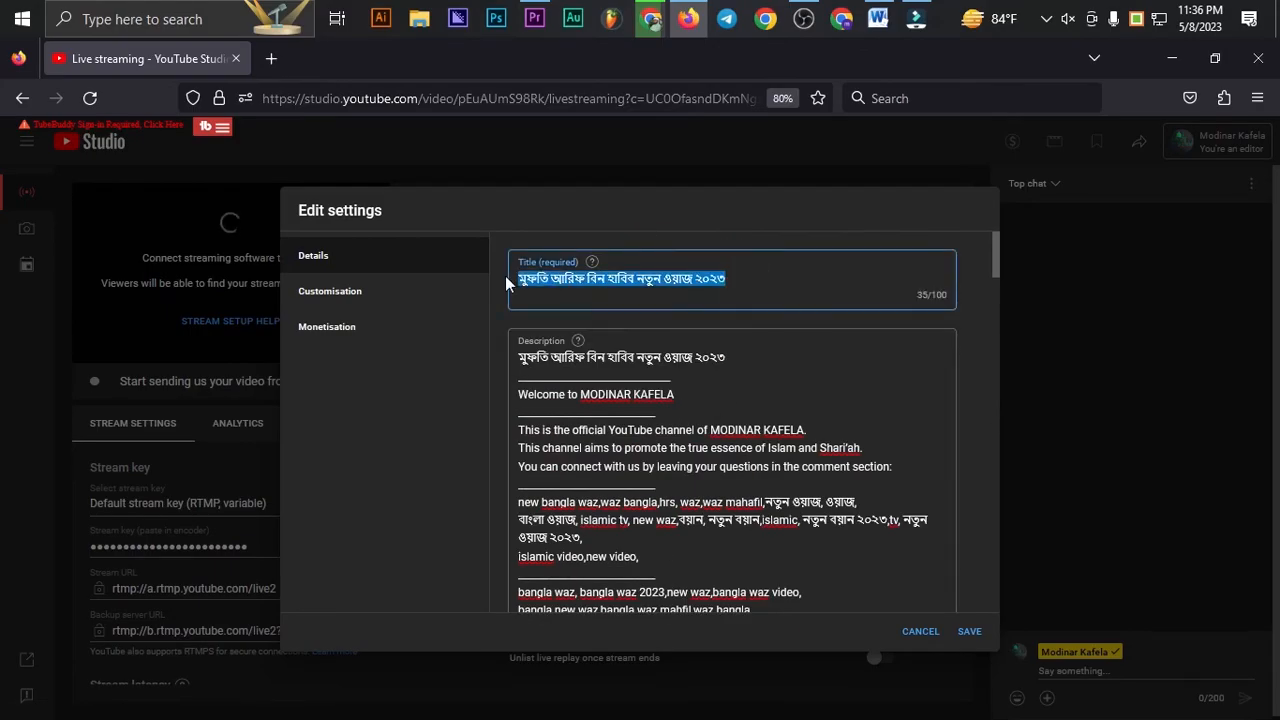
pyautogui.click(632, 282)
pyautogui.scroll(-5, 682, 519)
pyautogui.scroll(-10, 677, 520)
pyautogui.scroll(3, 713, 439)
pyautogui.click(716, 396)
pyautogui.hotkey('ctrl', 'v')
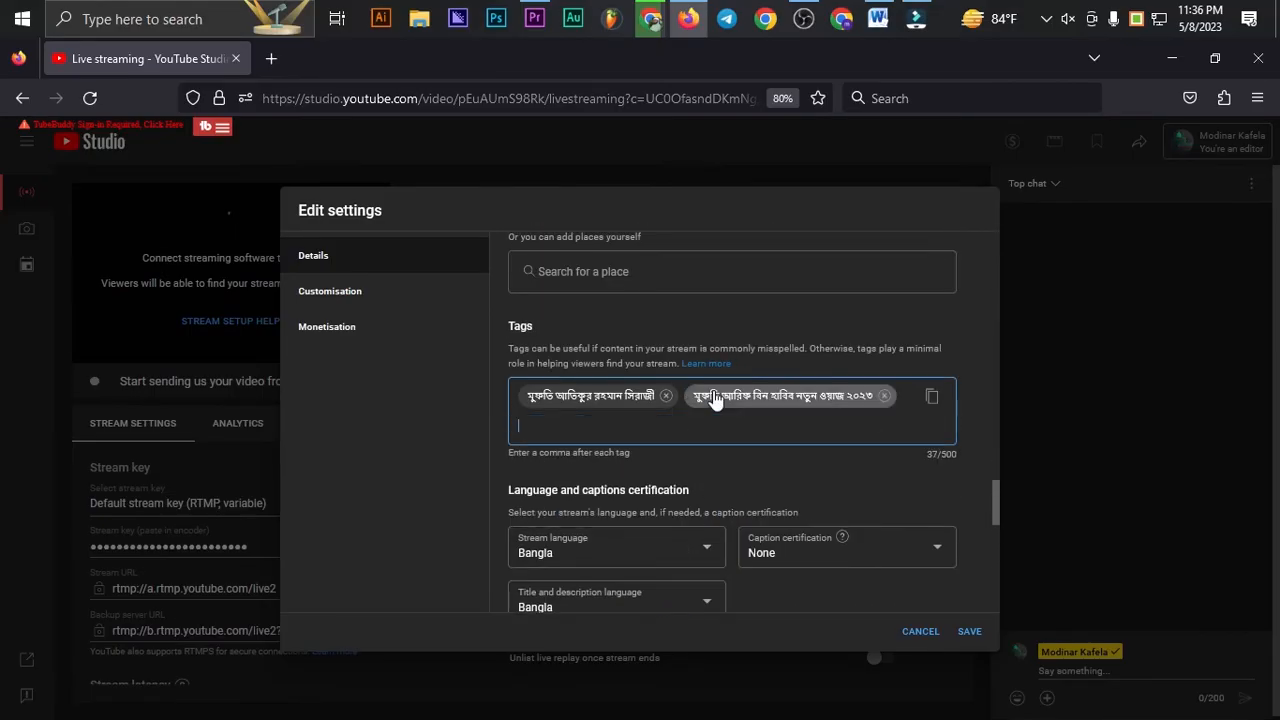
# Step: Add the name part of the new tag, "মুফতি আরিফ বিন হাবিব", as a separate tag
pyautogui.click(766, 396)
pyautogui.moveTo(794, 397); pyautogui.dragTo(705, 400)
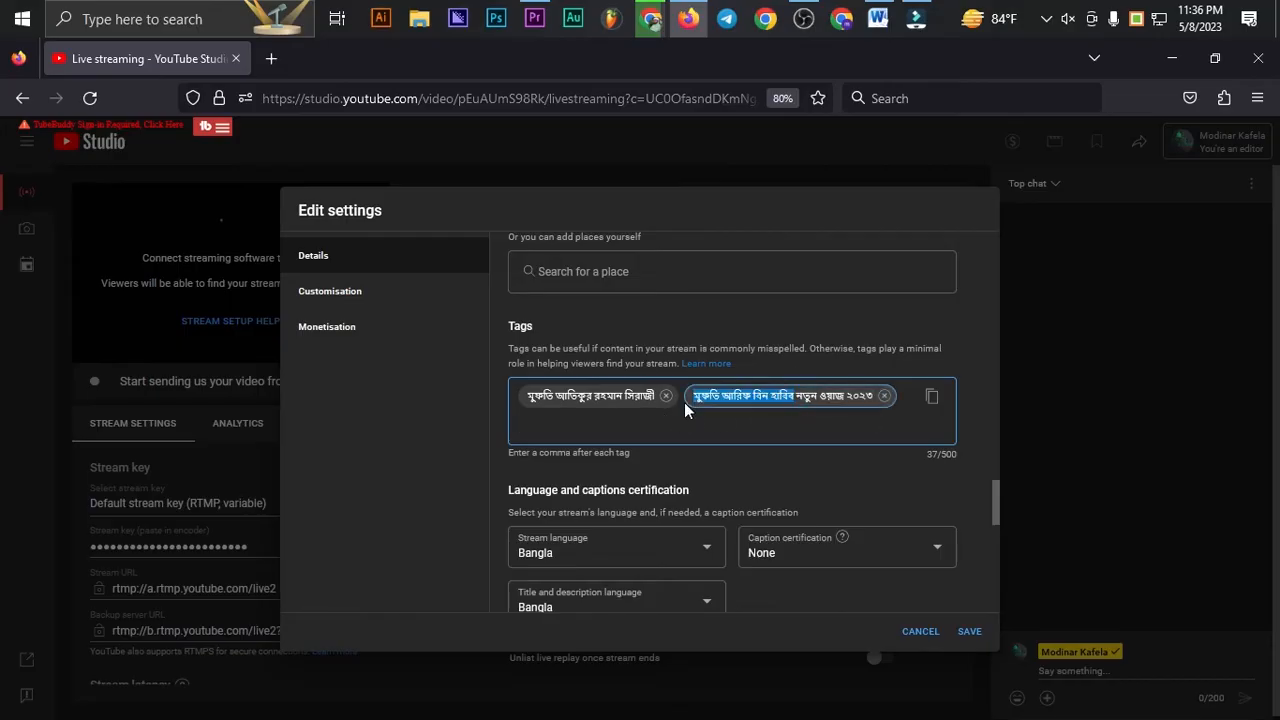
pyautogui.click(684, 437)
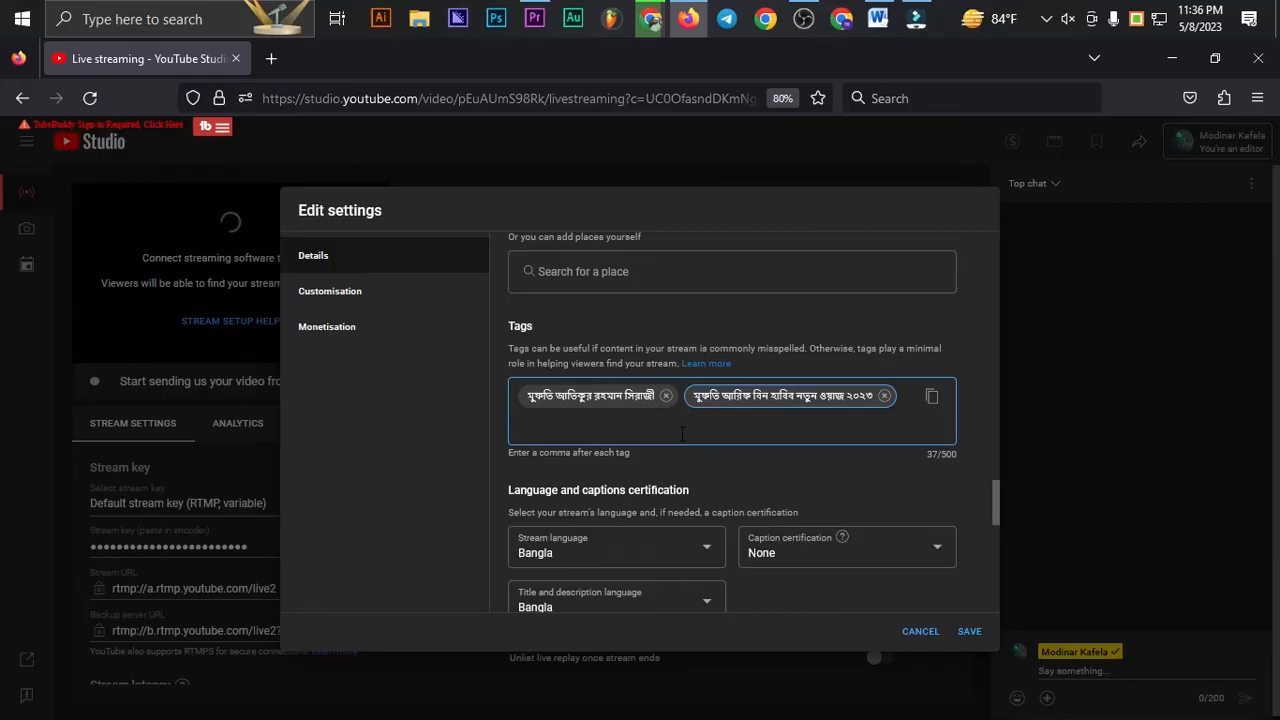
pyautogui.write('মুফতি আরিফ বিন হাবিব')
pyautogui.scroll(-2, 846, 450)
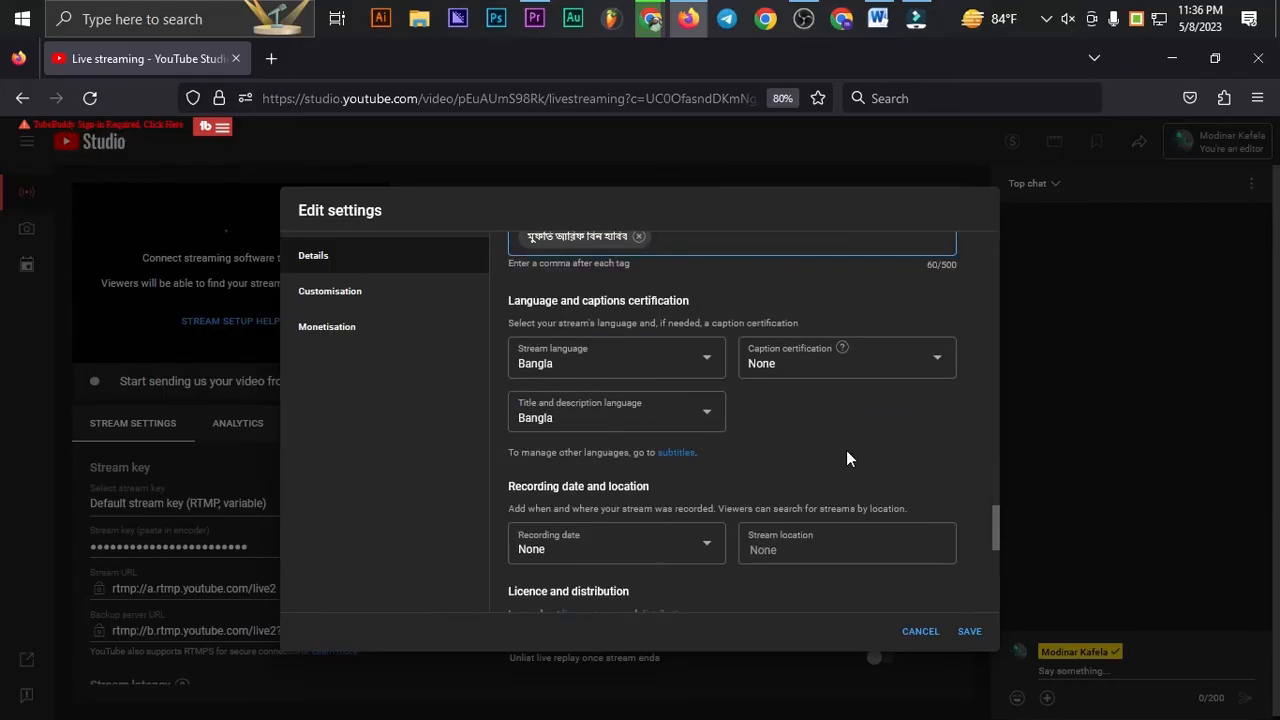
# Step: Go to the stream's thumbnail setting and look through the Premiere Pro project and File Explorer drives for a source image
pyautogui.scroll(-5, 768, 446)
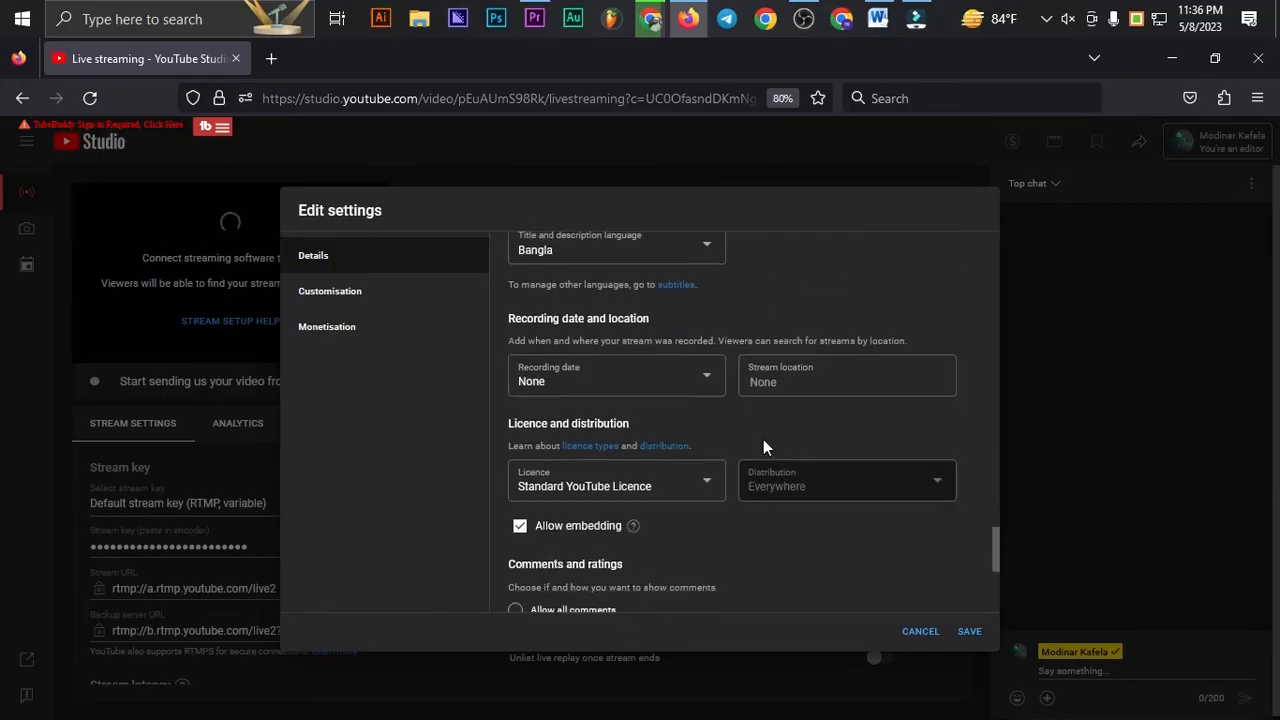
pyautogui.scroll(15, 640, 399)
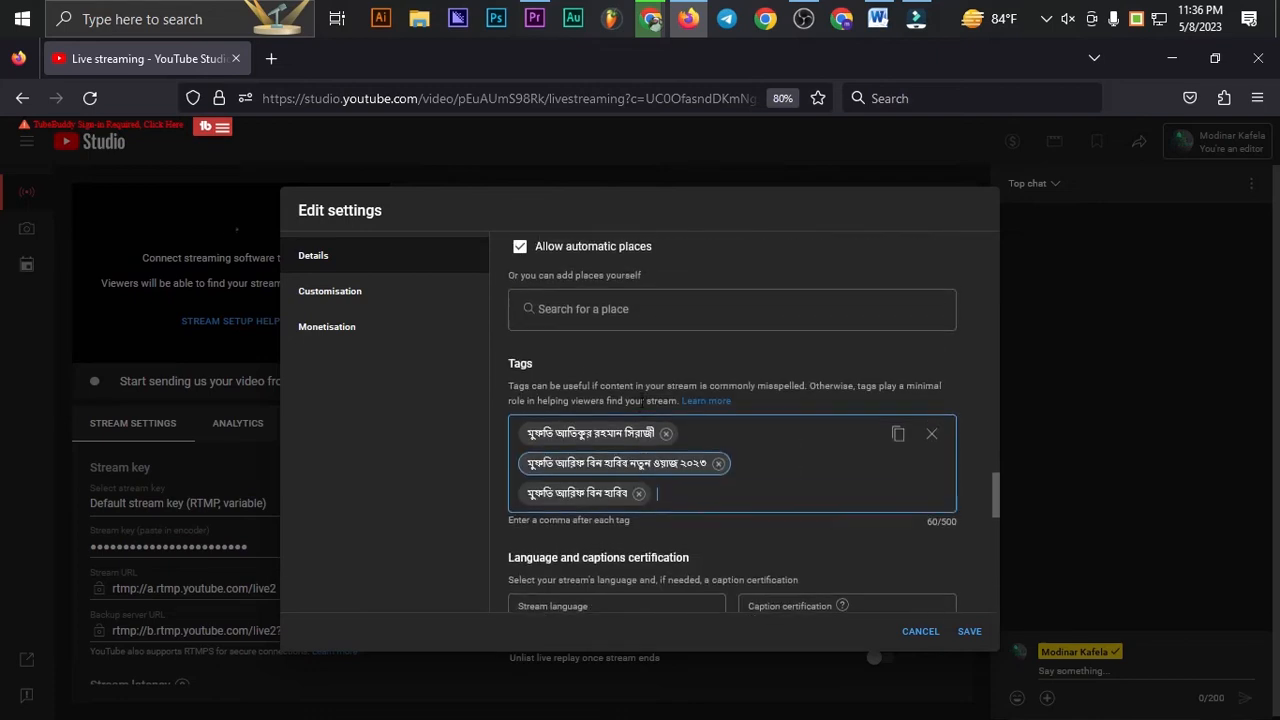
pyautogui.scroll(5, 641, 399)
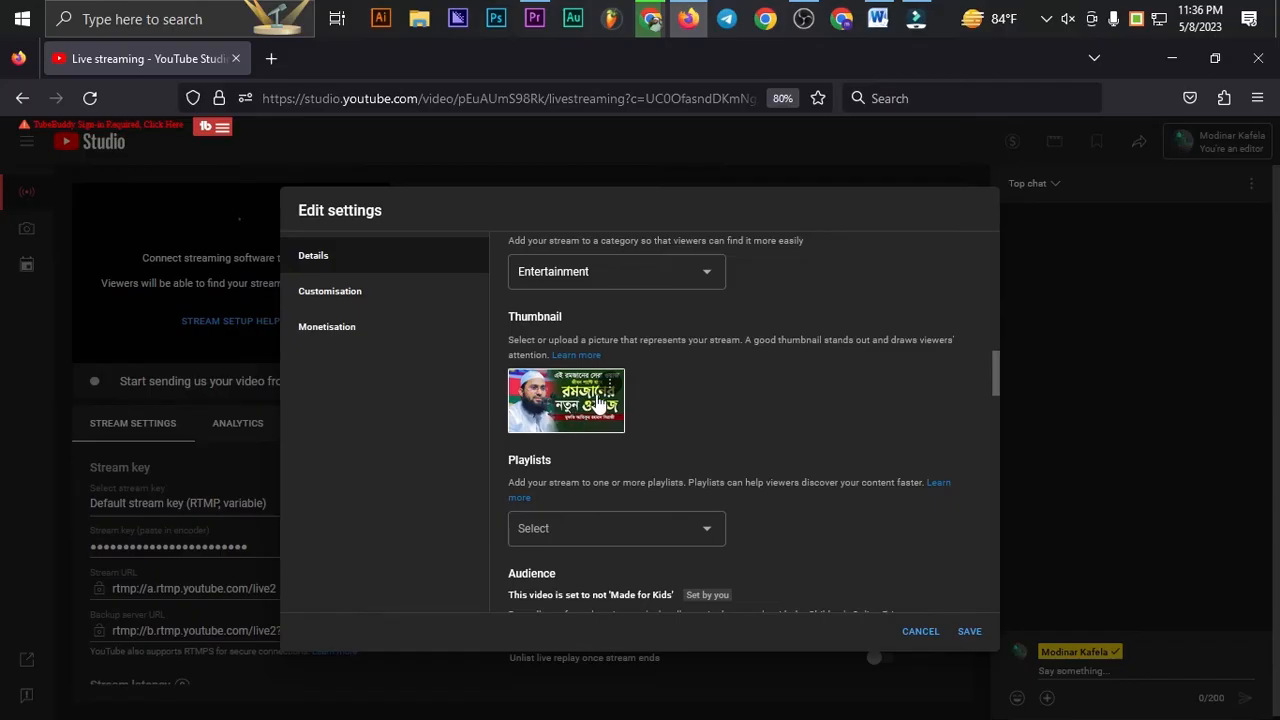
pyautogui.click(535, 22)
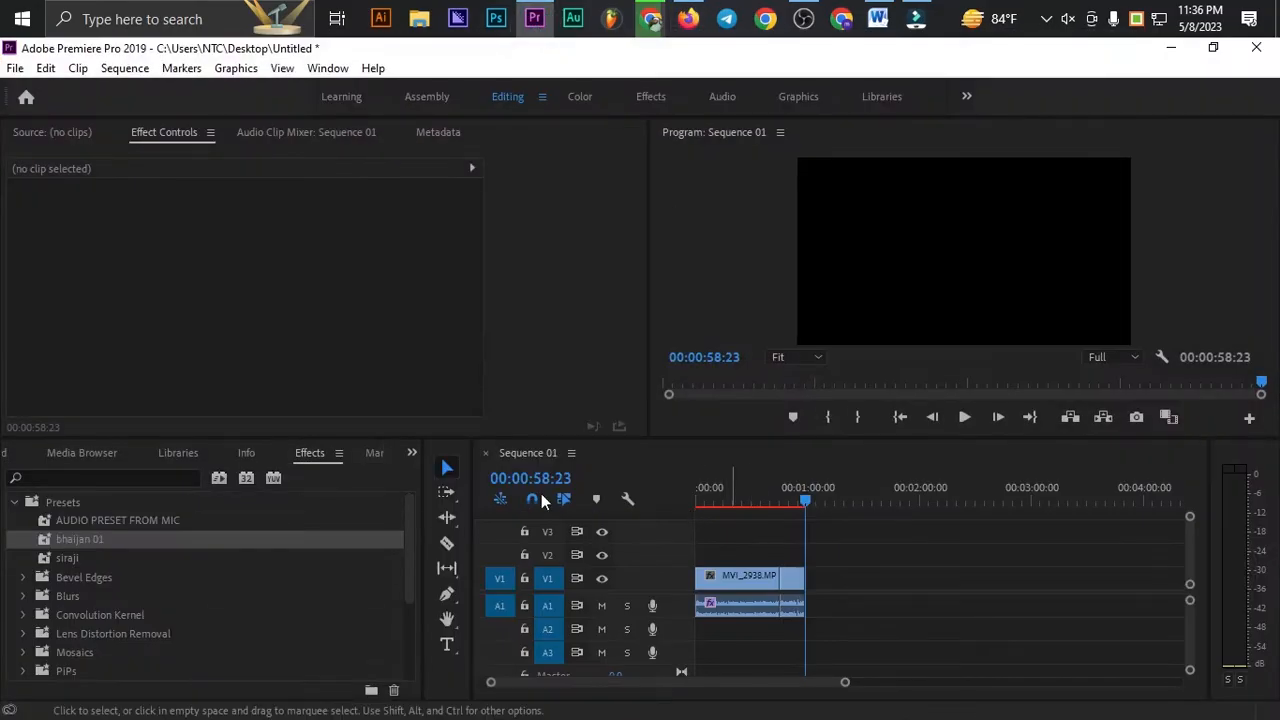
pyautogui.click(410, 451)
pyautogui.click(436, 477)
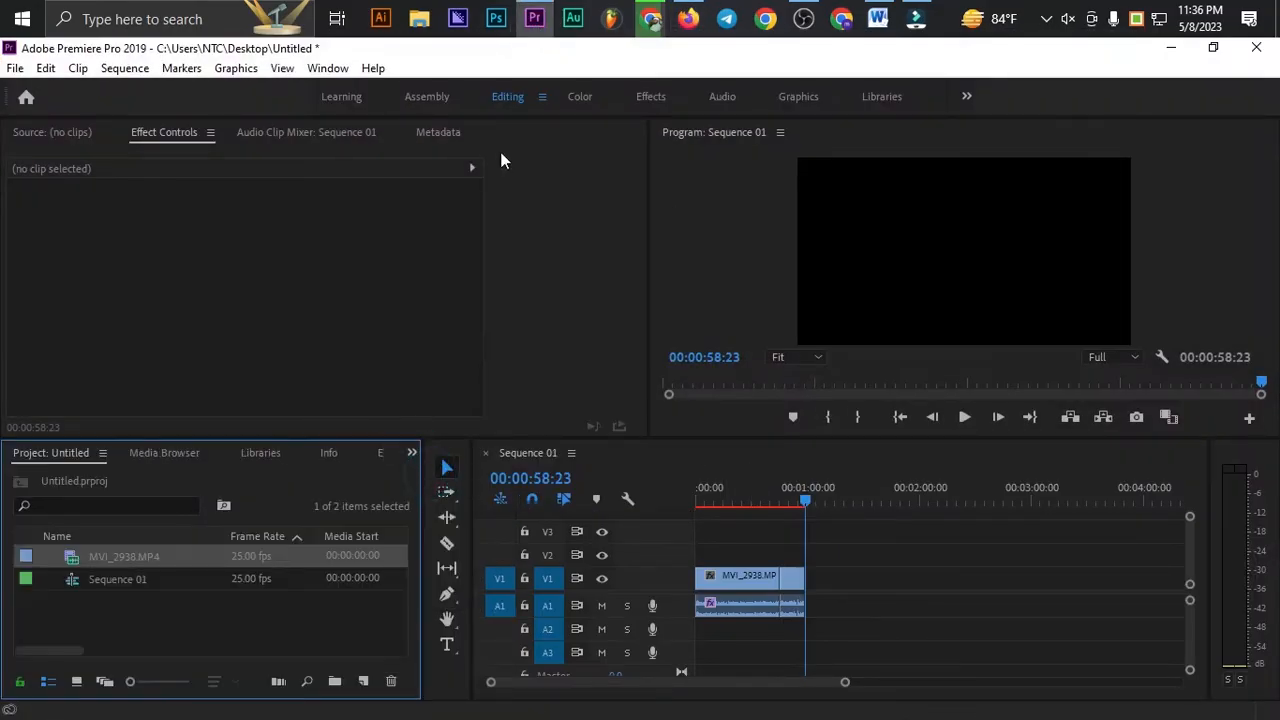
pyautogui.click(413, 25)
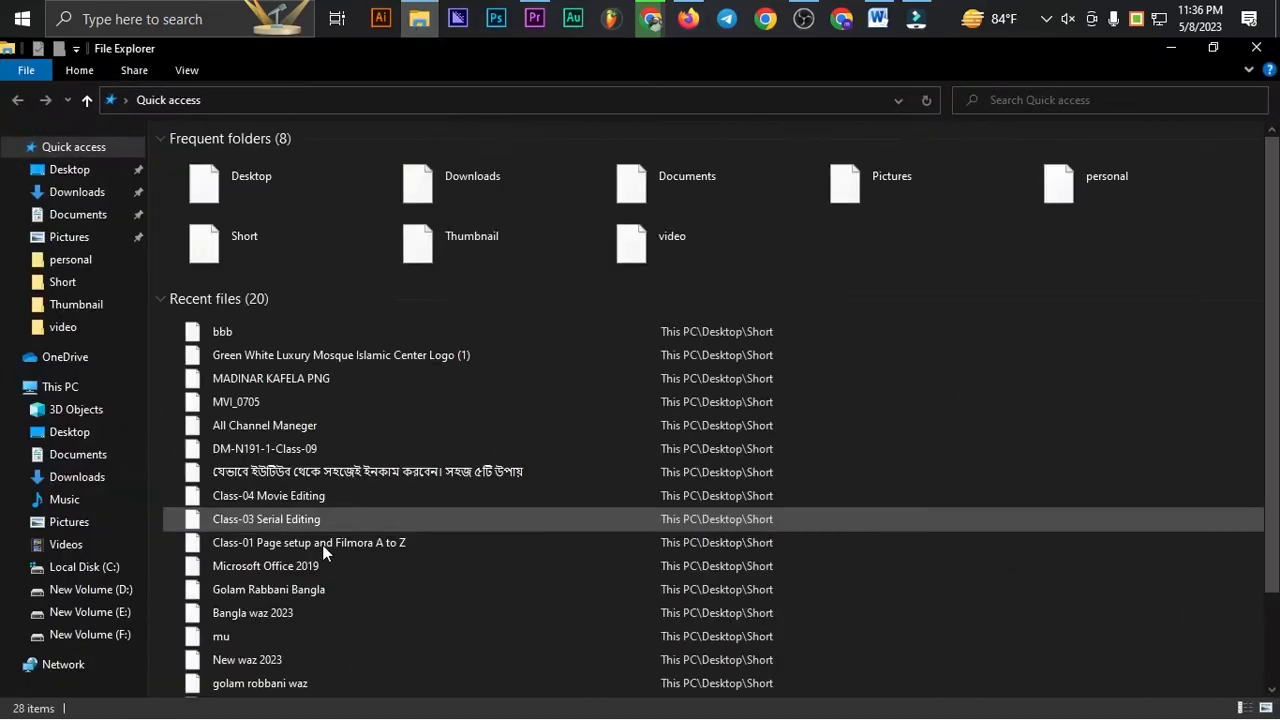
pyautogui.click(113, 634)
pyautogui.click(100, 611)
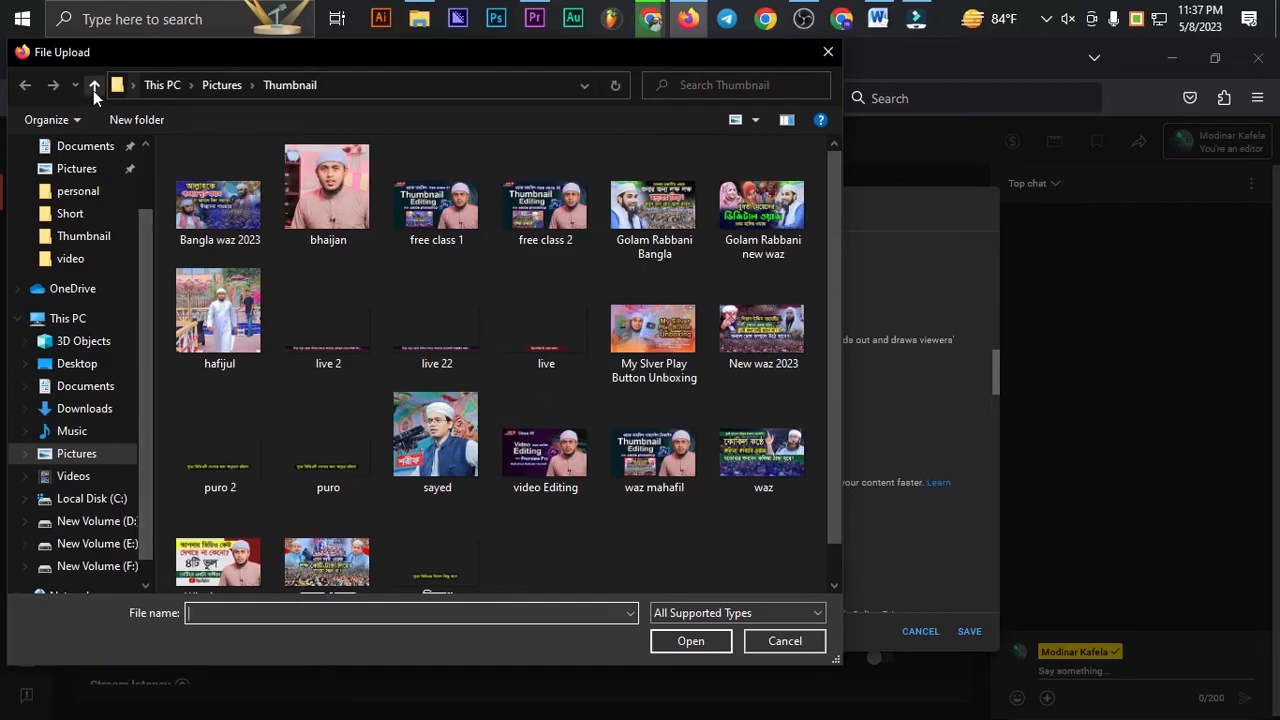
# Step: Replace the stream thumbnail with the image Sequence 01.00_00_58_23.Still001 from the ttttttttttt folder in Pictures and save the stream settings
pyautogui.click(94, 86)
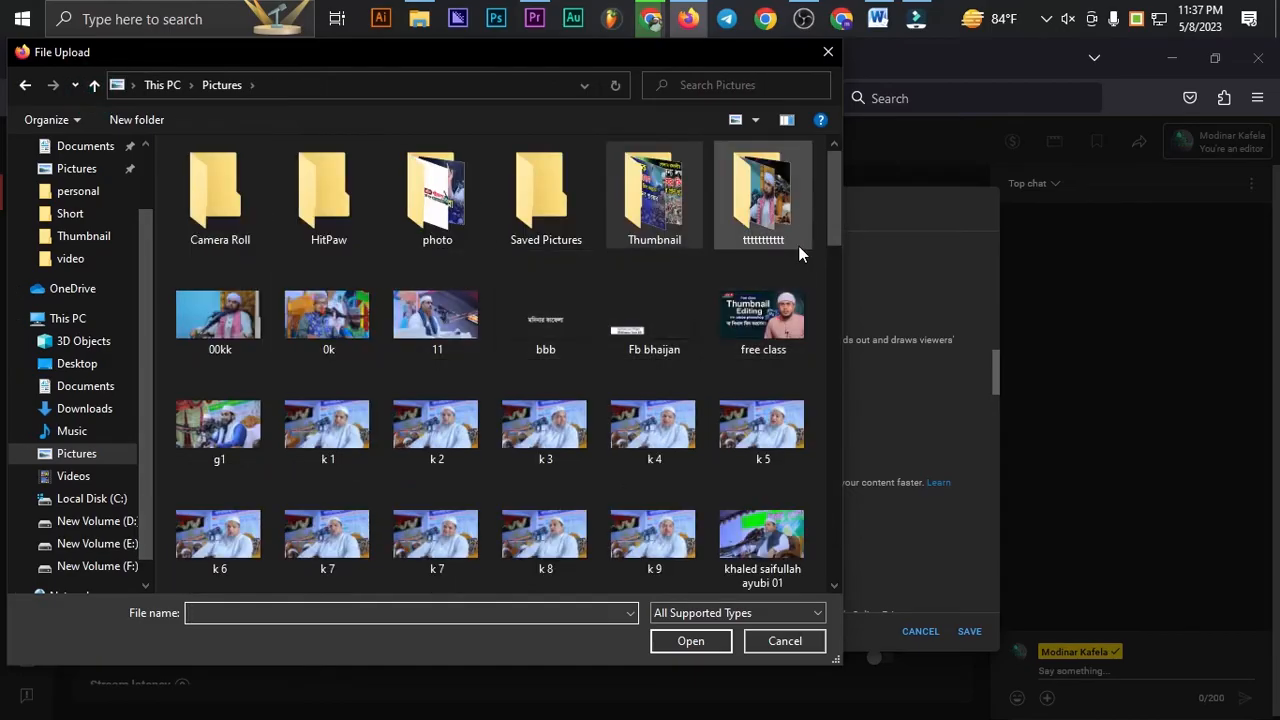
pyautogui.doubleClick(778, 220)
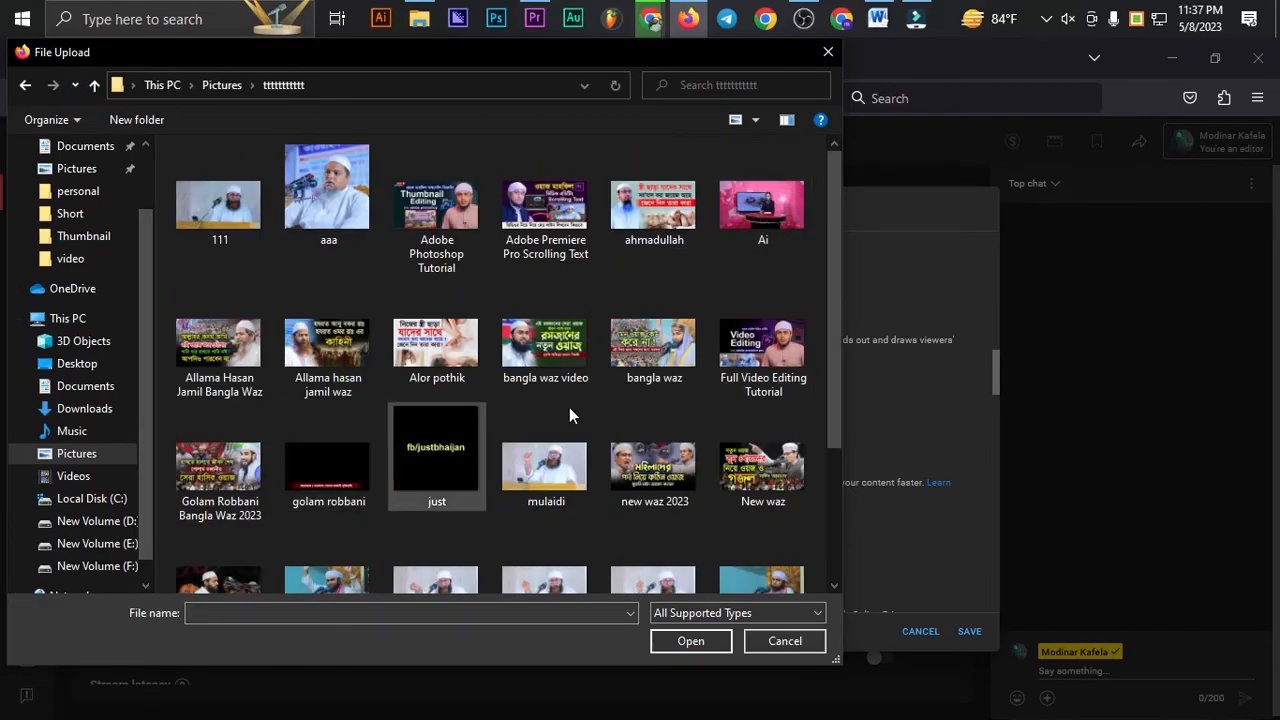
pyautogui.scroll(-2, 650, 380)
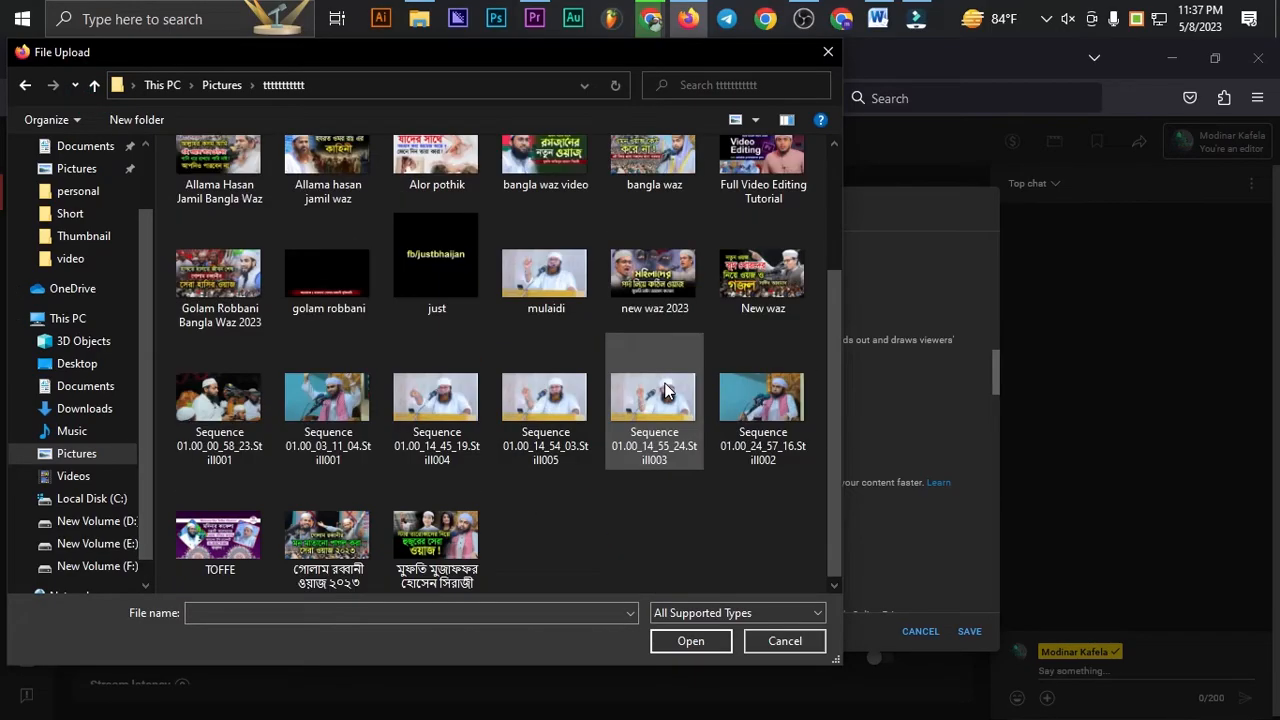
pyautogui.click(252, 445)
pyautogui.click(691, 641)
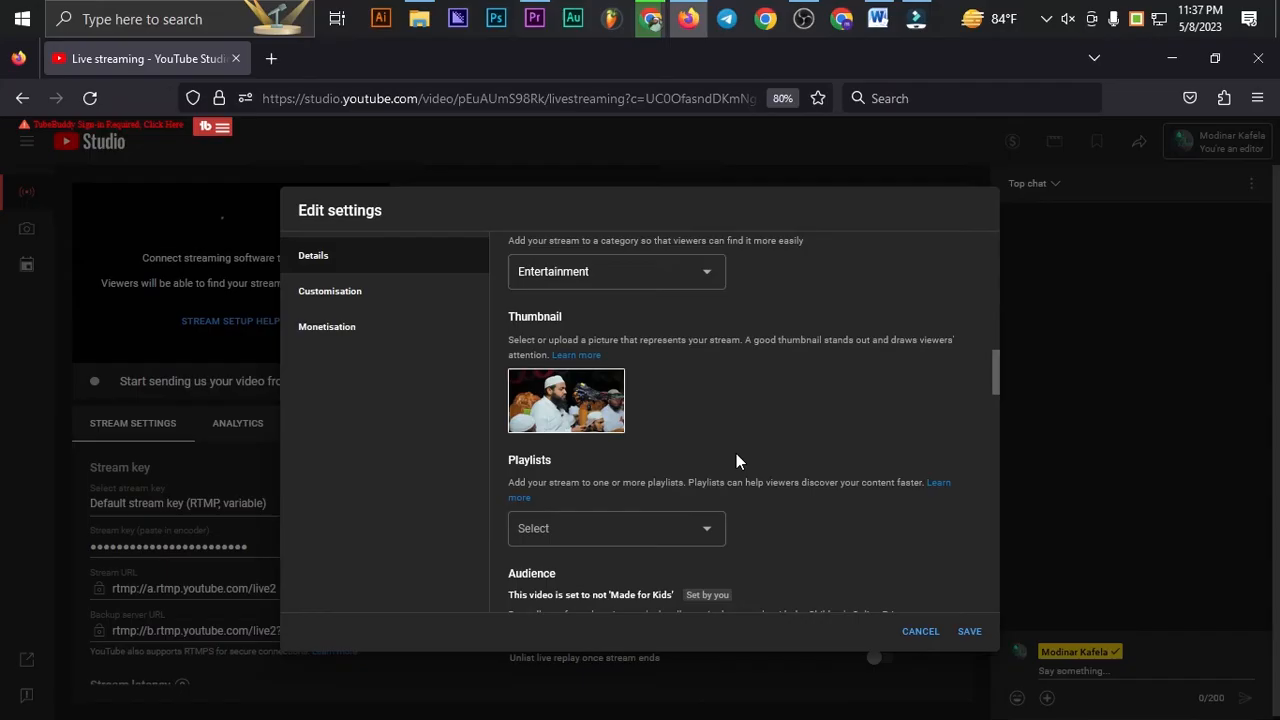
pyautogui.scroll(10, 736, 453)
pyautogui.click(971, 638)
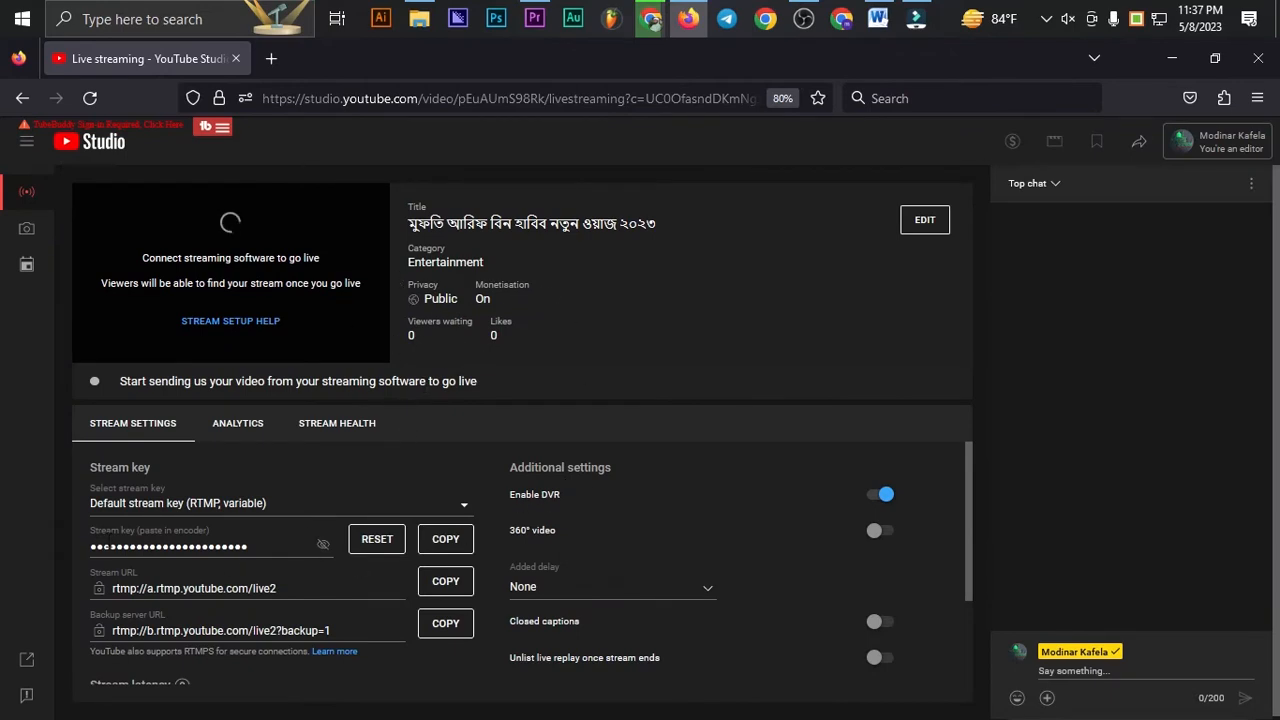
# Step: Copy the live stream's stream key and switch to OBS Studio
pyautogui.click(218, 540)
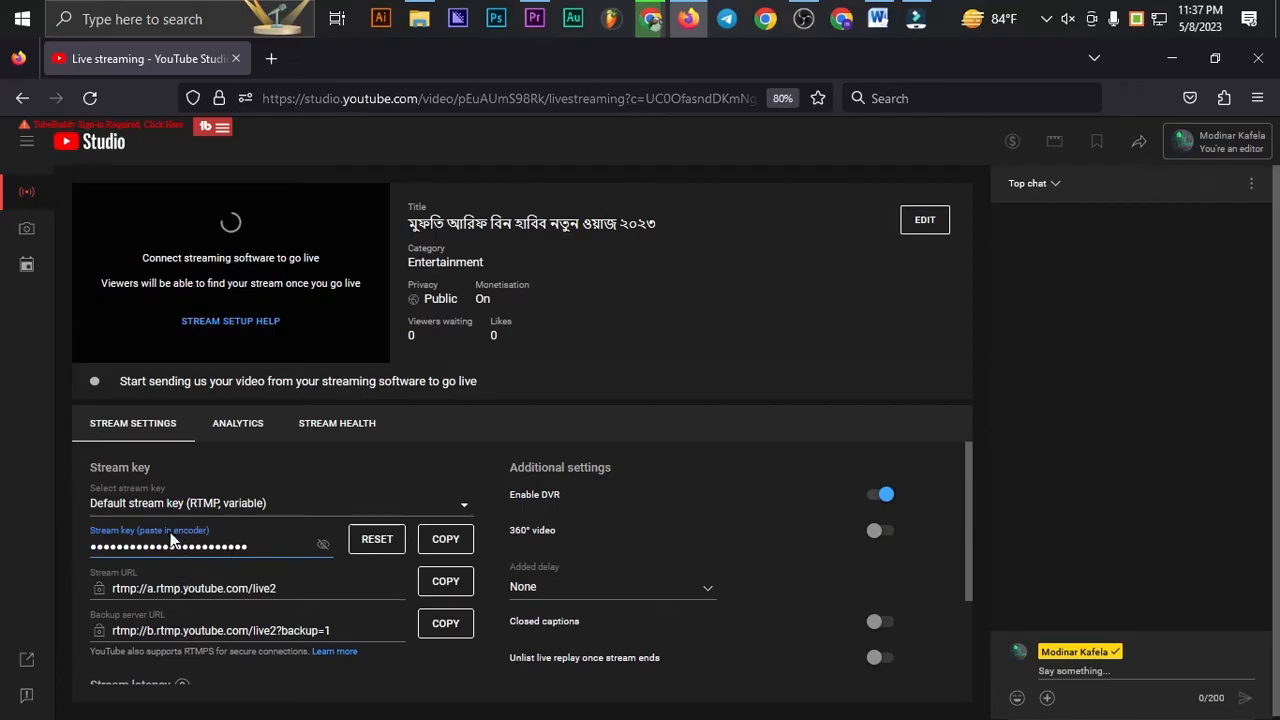
pyautogui.click(454, 541)
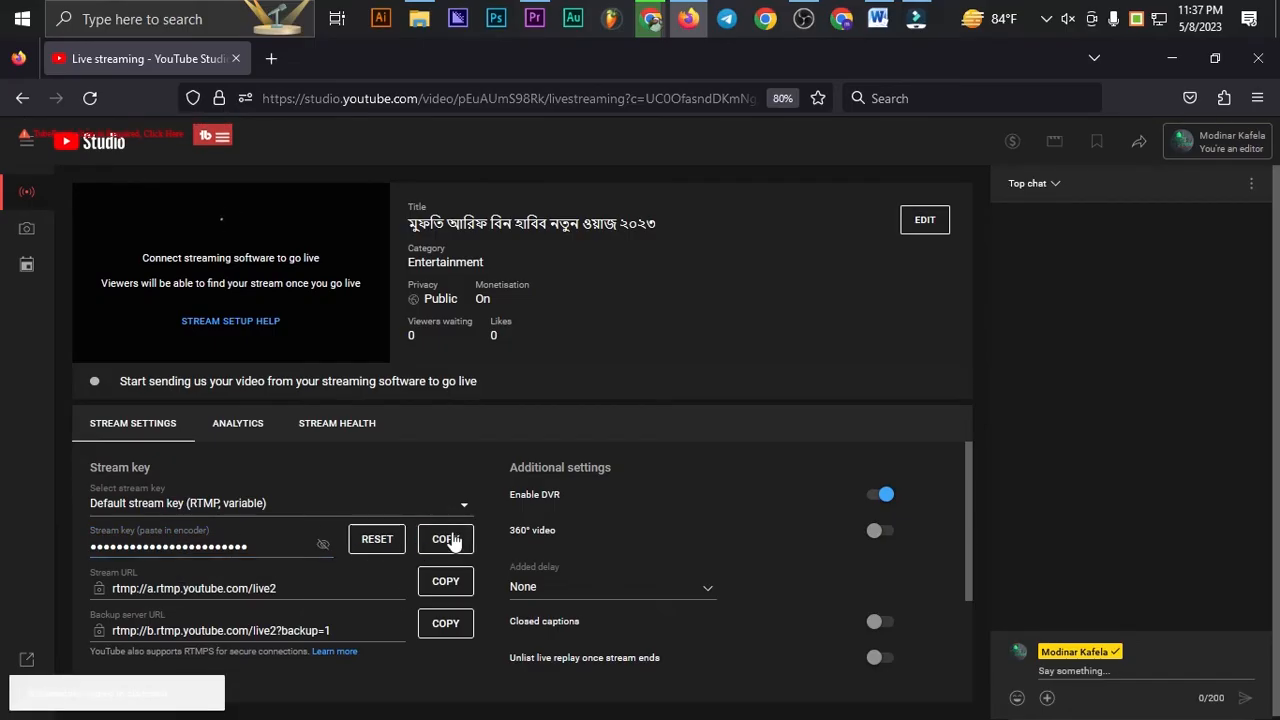
pyautogui.click(797, 22)
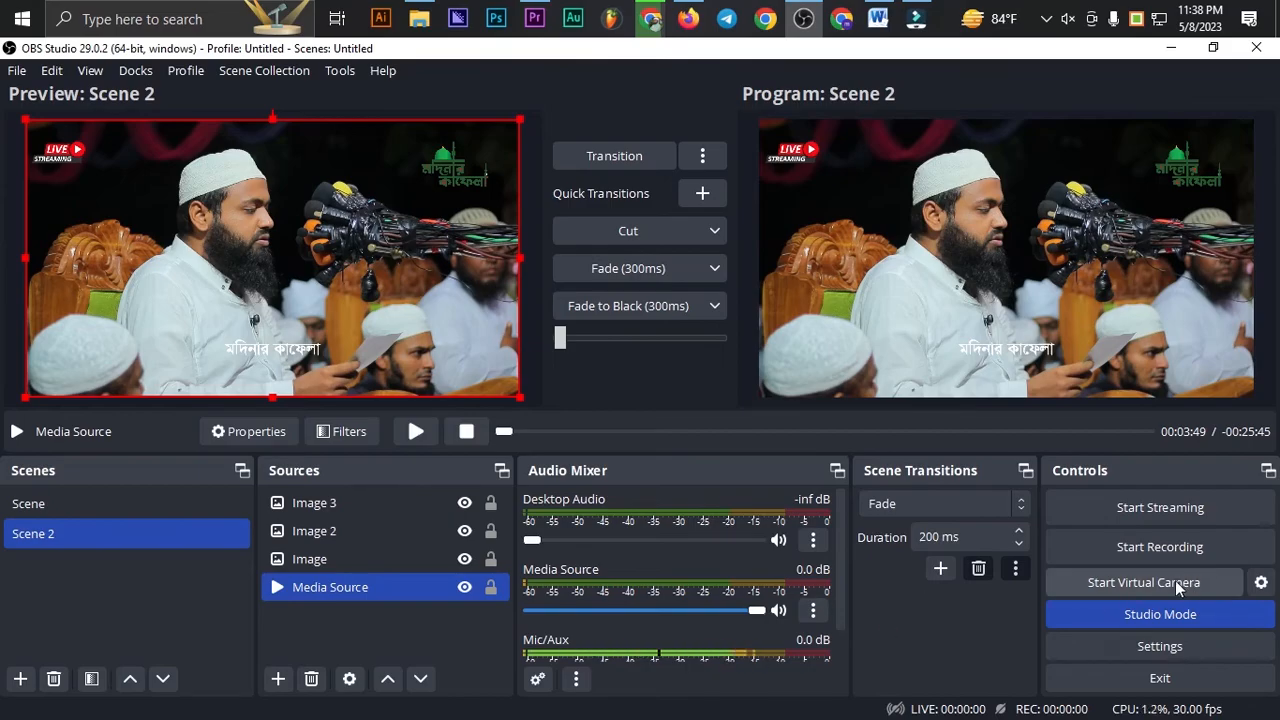
# Step: Open the stream settings and choose YouTube - RTMPS as the streaming service
pyautogui.click(1148, 650)
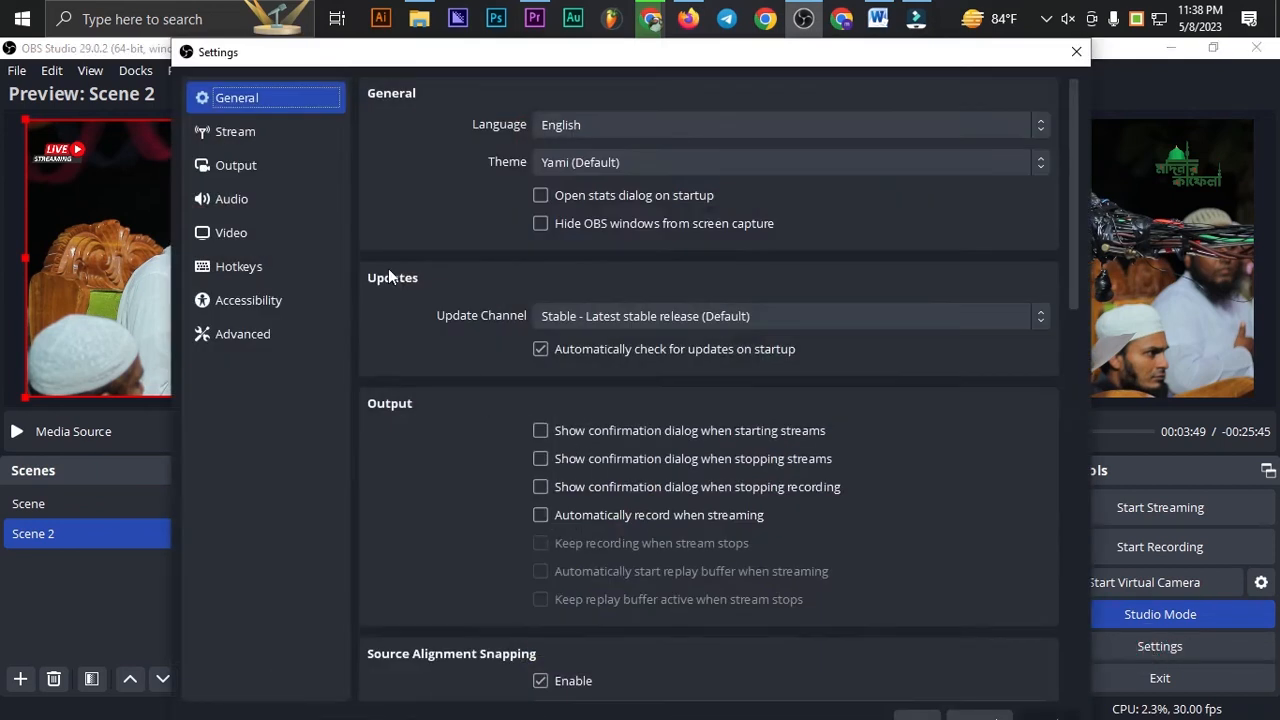
pyautogui.click(250, 131)
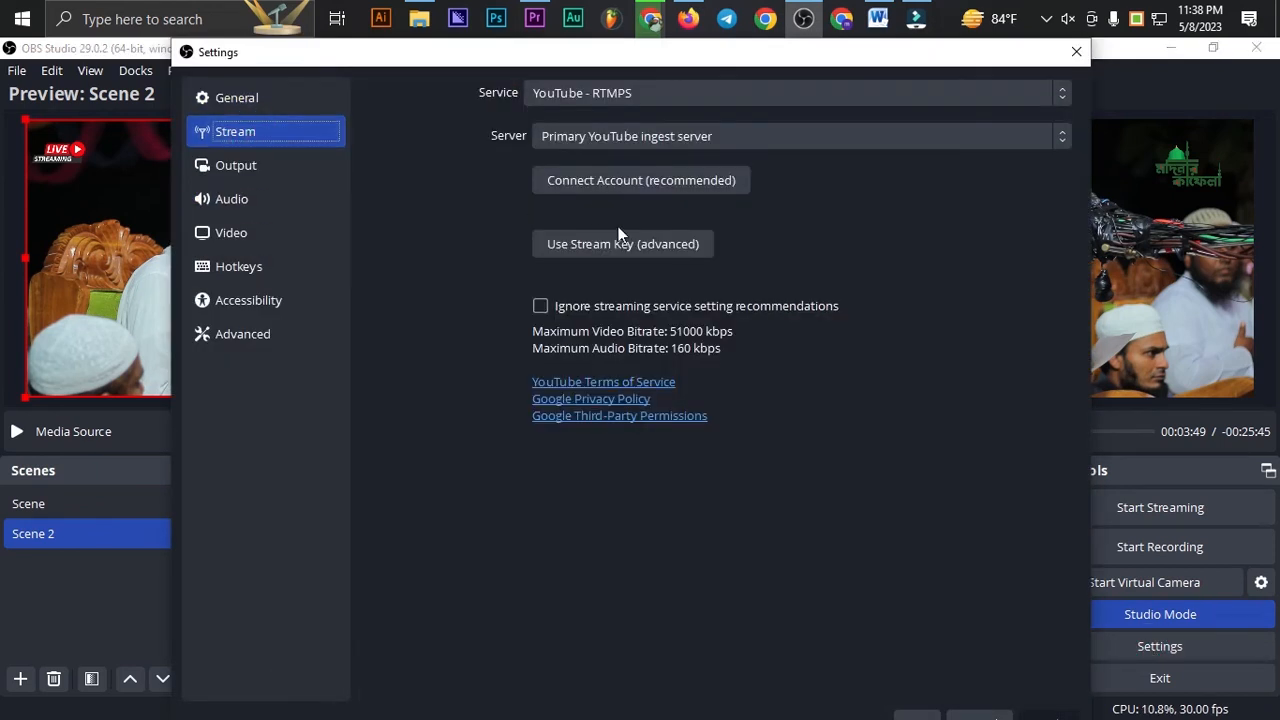
pyautogui.click(621, 93)
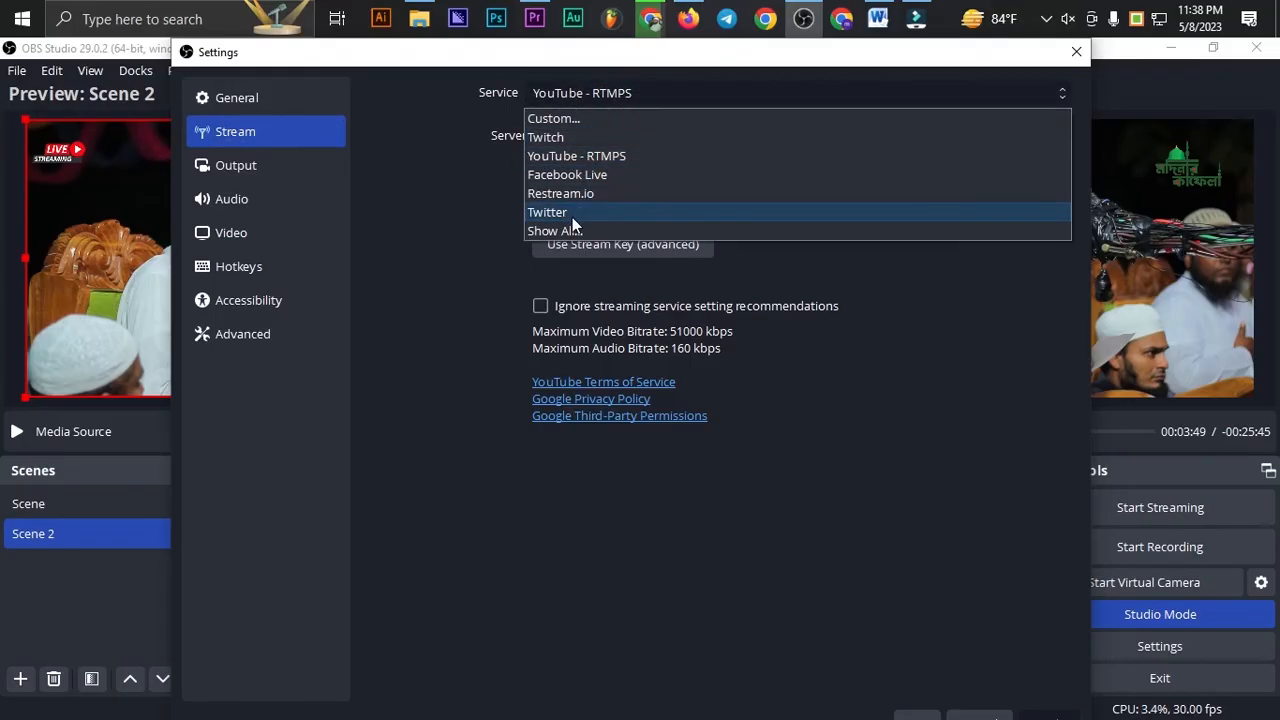
pyautogui.click(591, 161)
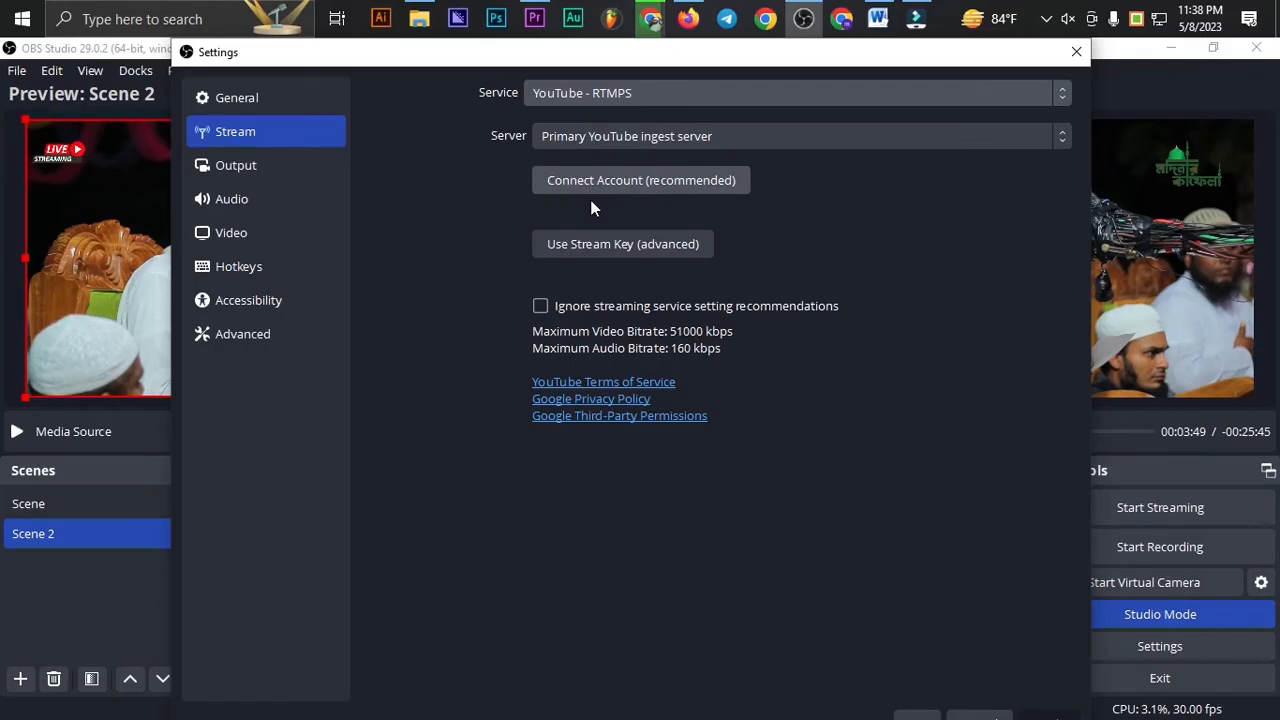
# Step: Replace the stored stream key with the copied one, then apply the stream settings and close them
pyautogui.click(648, 246)
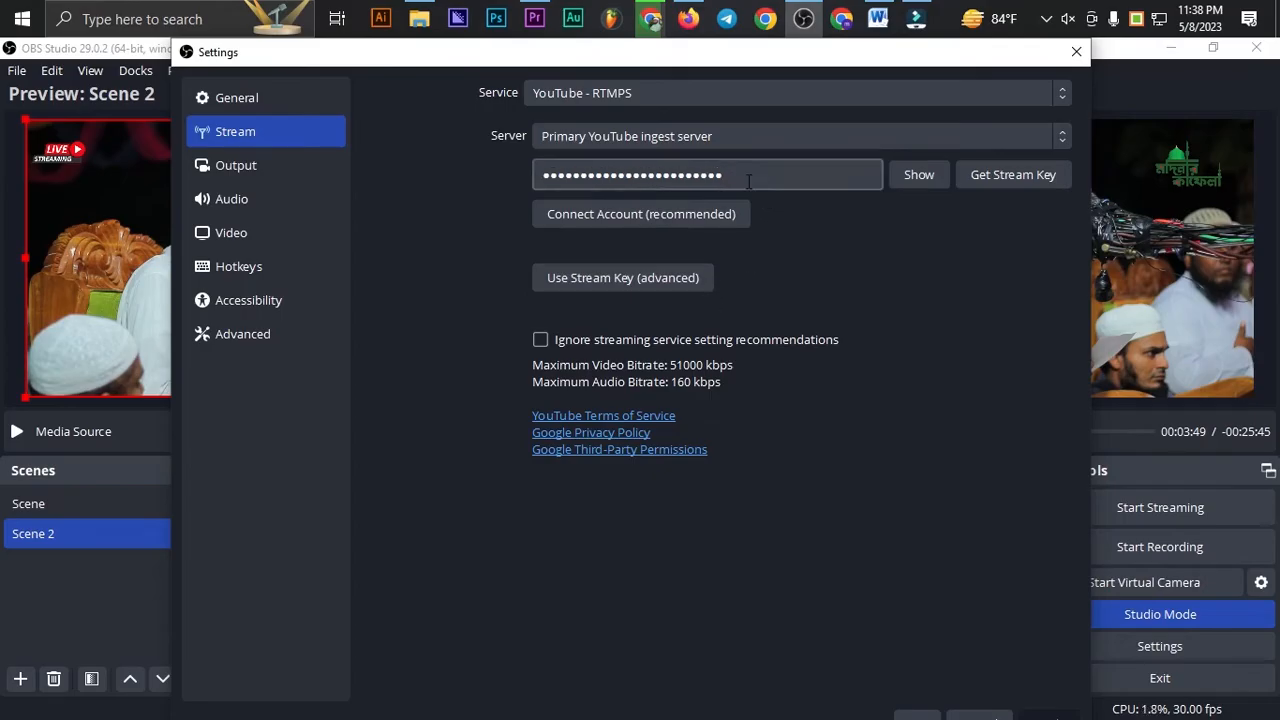
pyautogui.moveTo(746, 181); pyautogui.dragTo(522, 173)
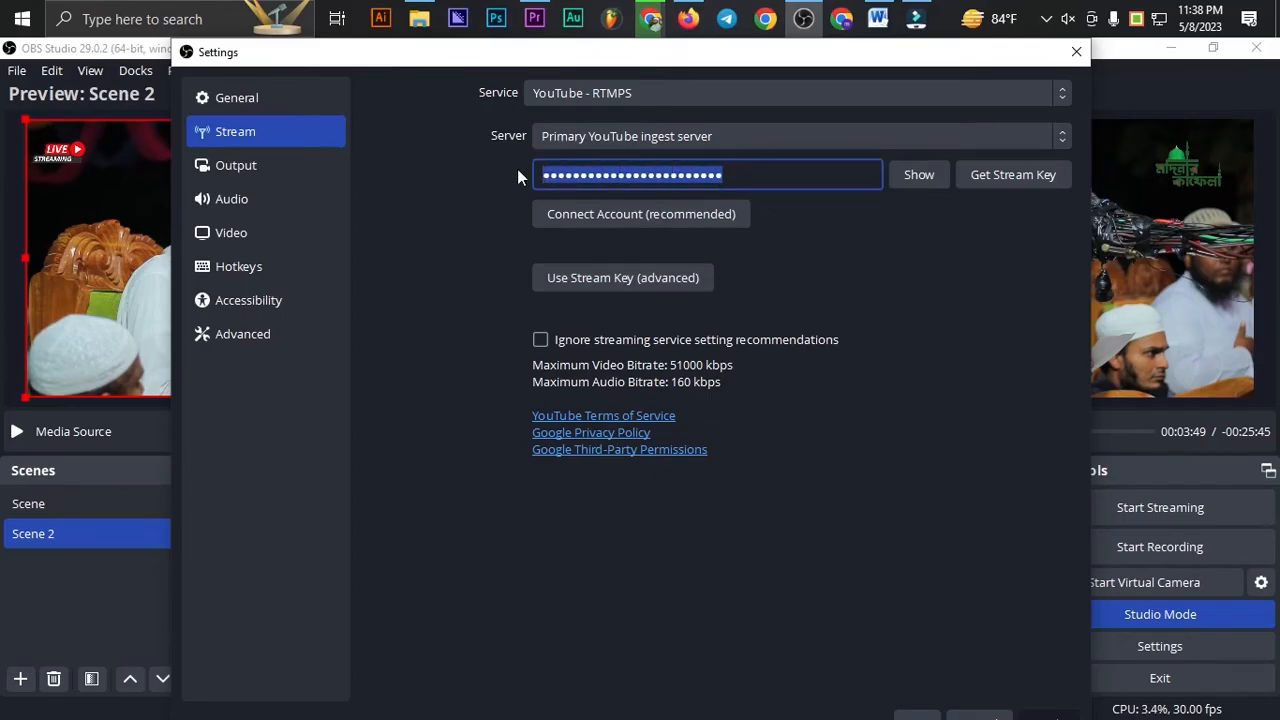
pyautogui.press('BackSpace')
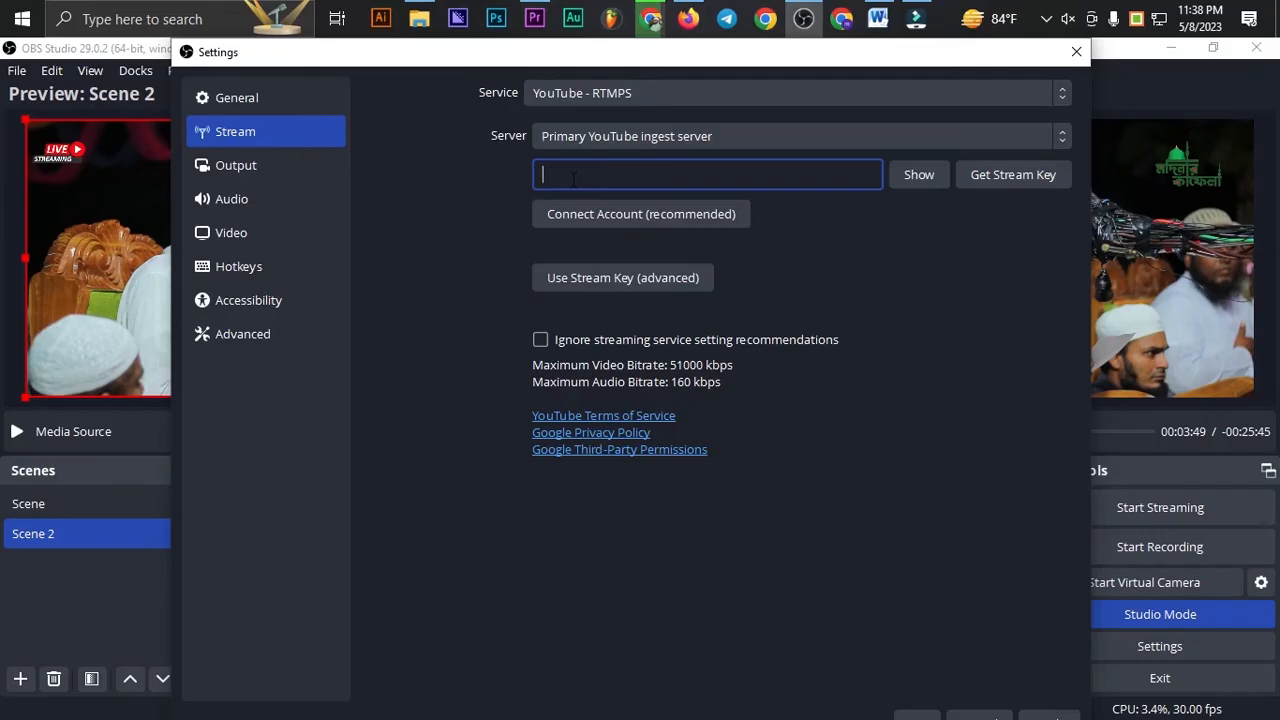
pyautogui.hotkey('ctrl', 'v')
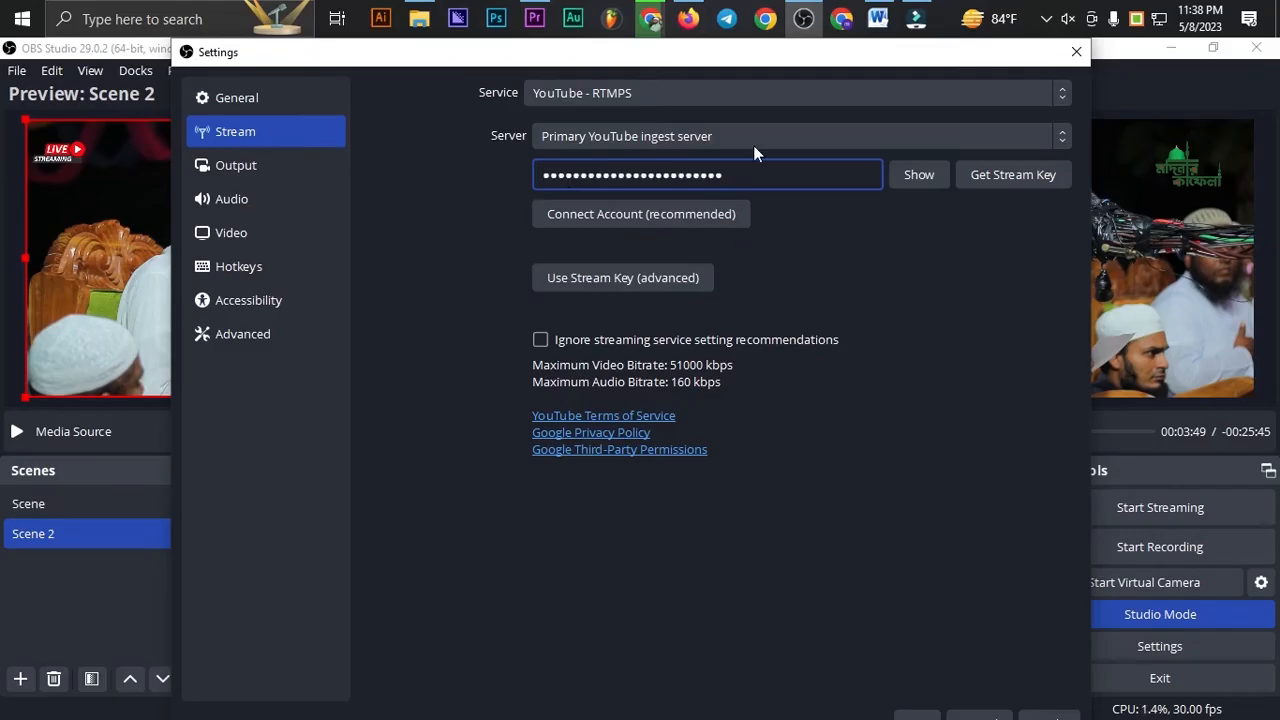
pyautogui.moveTo(771, 52); pyautogui.dragTo(740, 173)
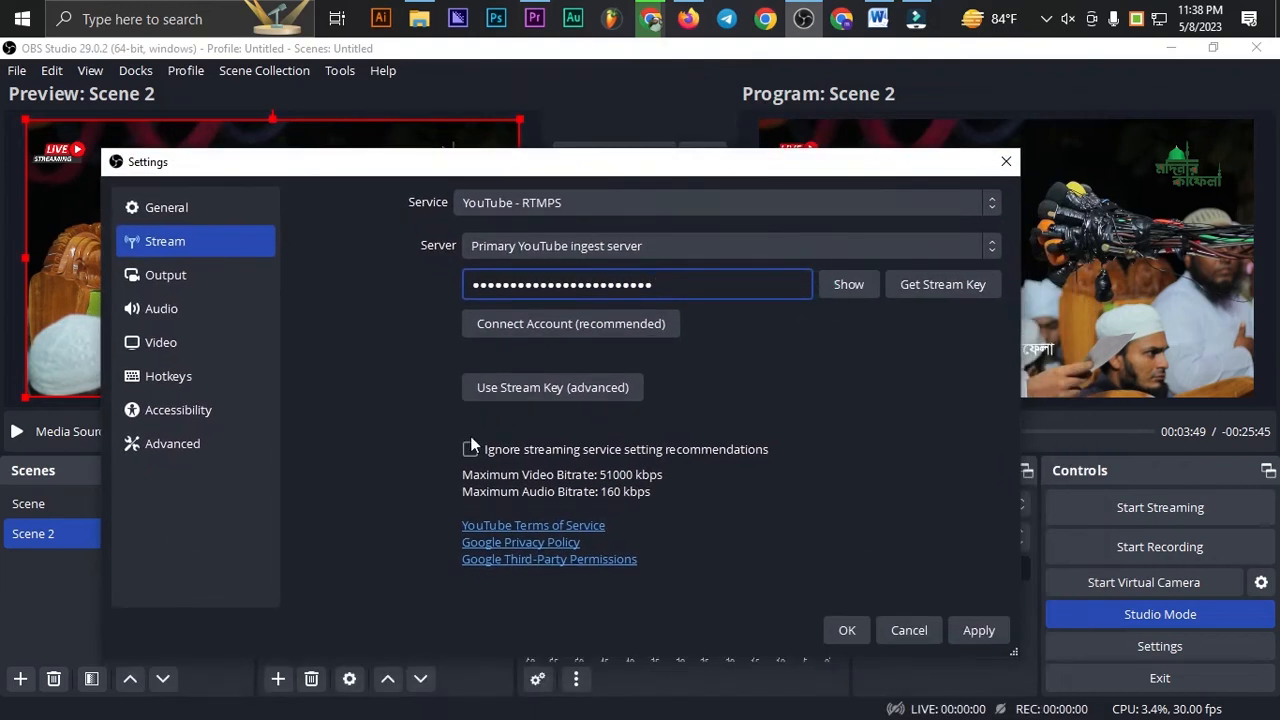
pyautogui.click(979, 630)
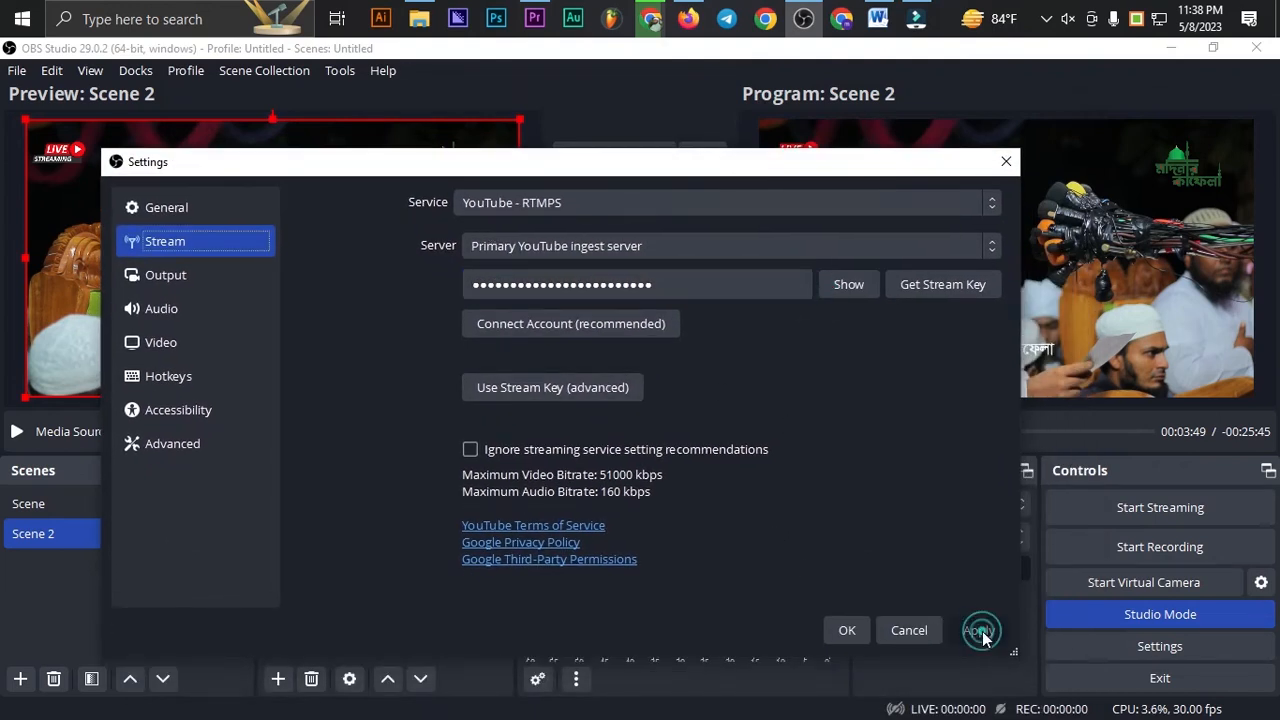
pyautogui.click(842, 630)
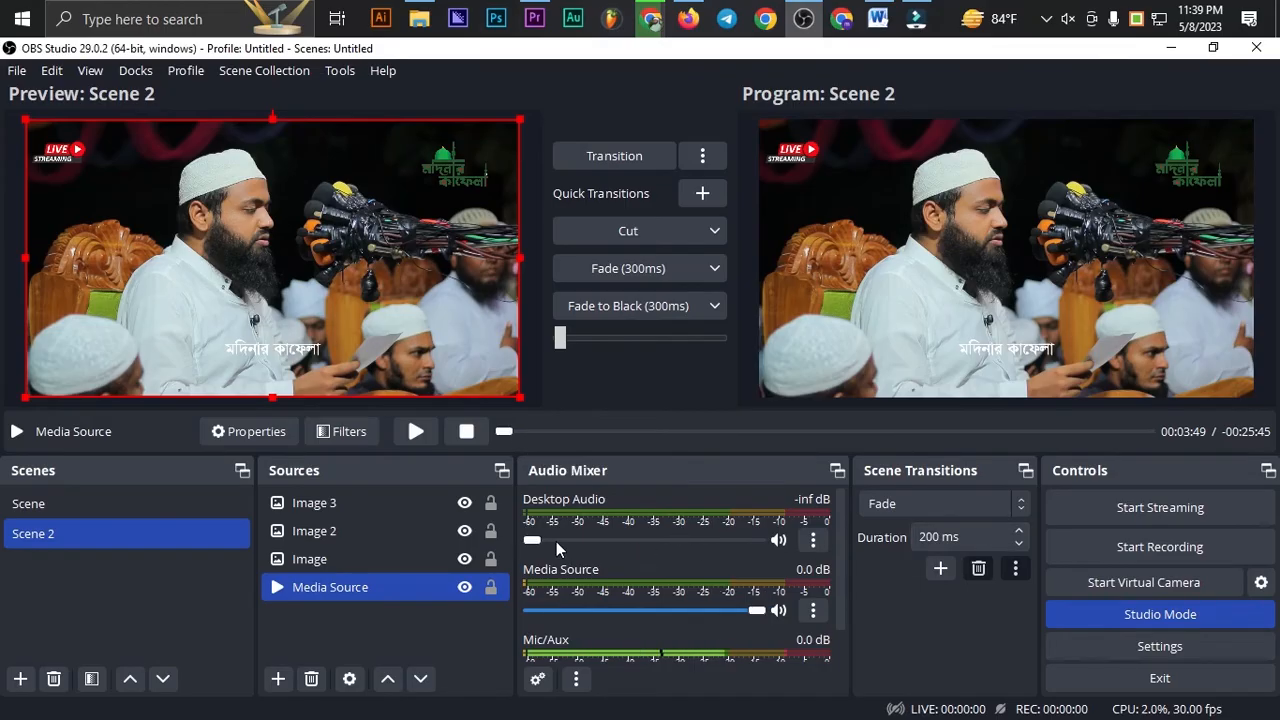
# Step: Start streaming and play the Media Source video
pyautogui.scroll(-1, 670, 640)
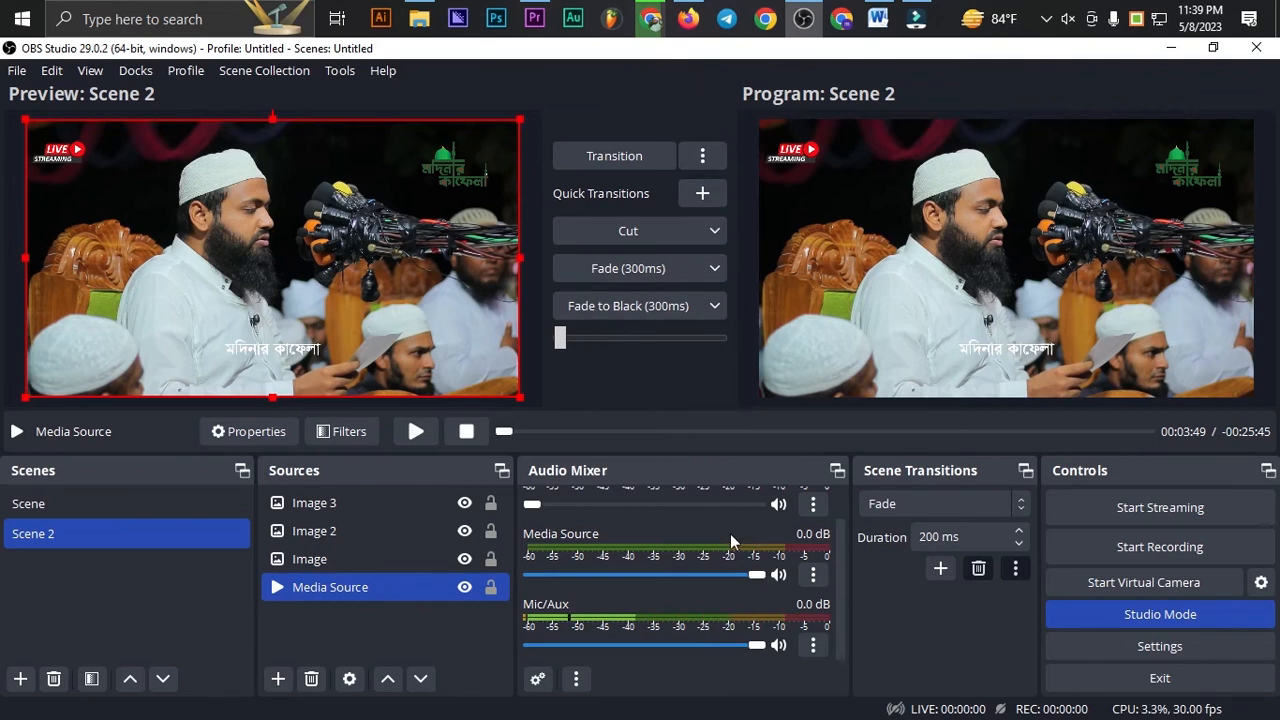
pyautogui.scroll(1, 714, 577)
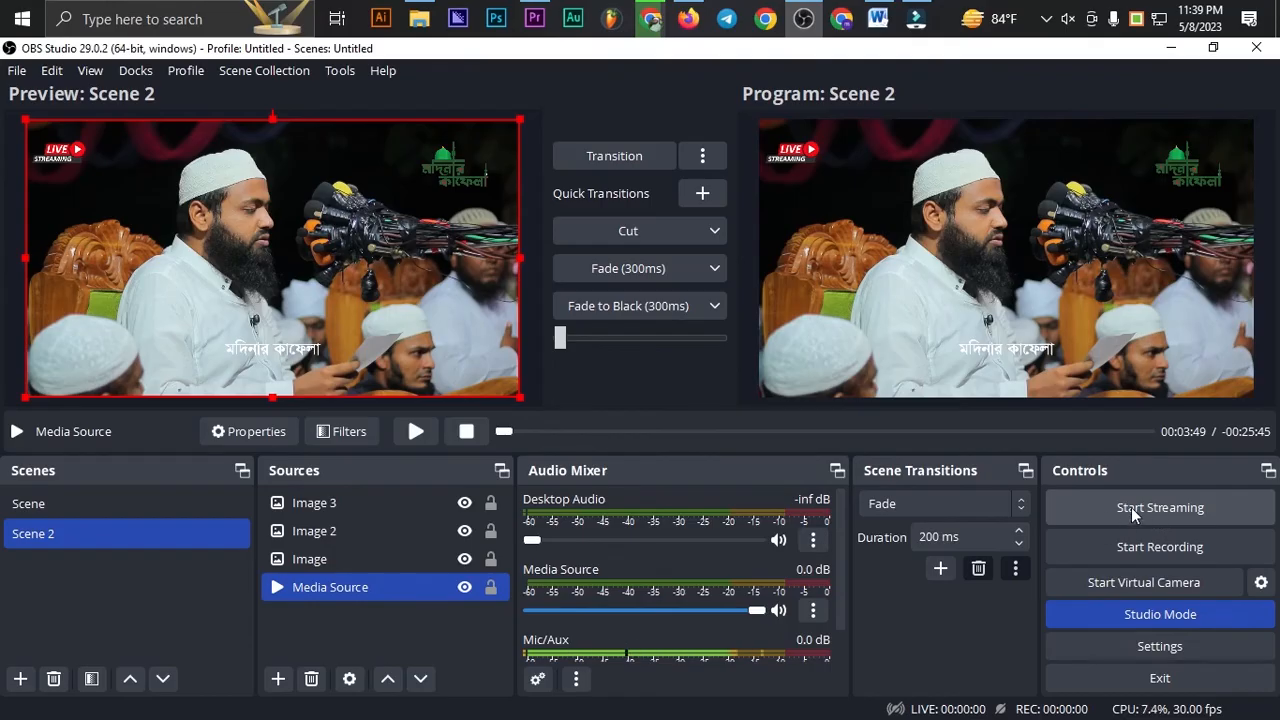
pyautogui.click(1163, 506)
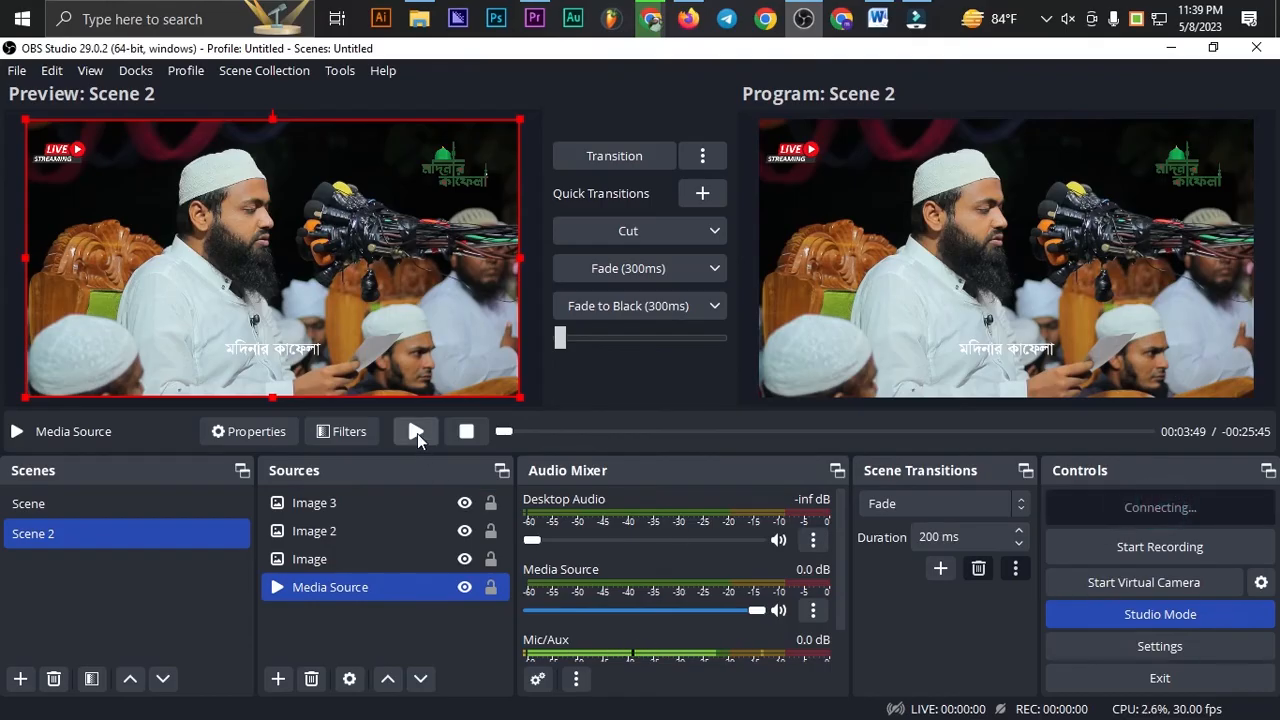
pyautogui.click(416, 431)
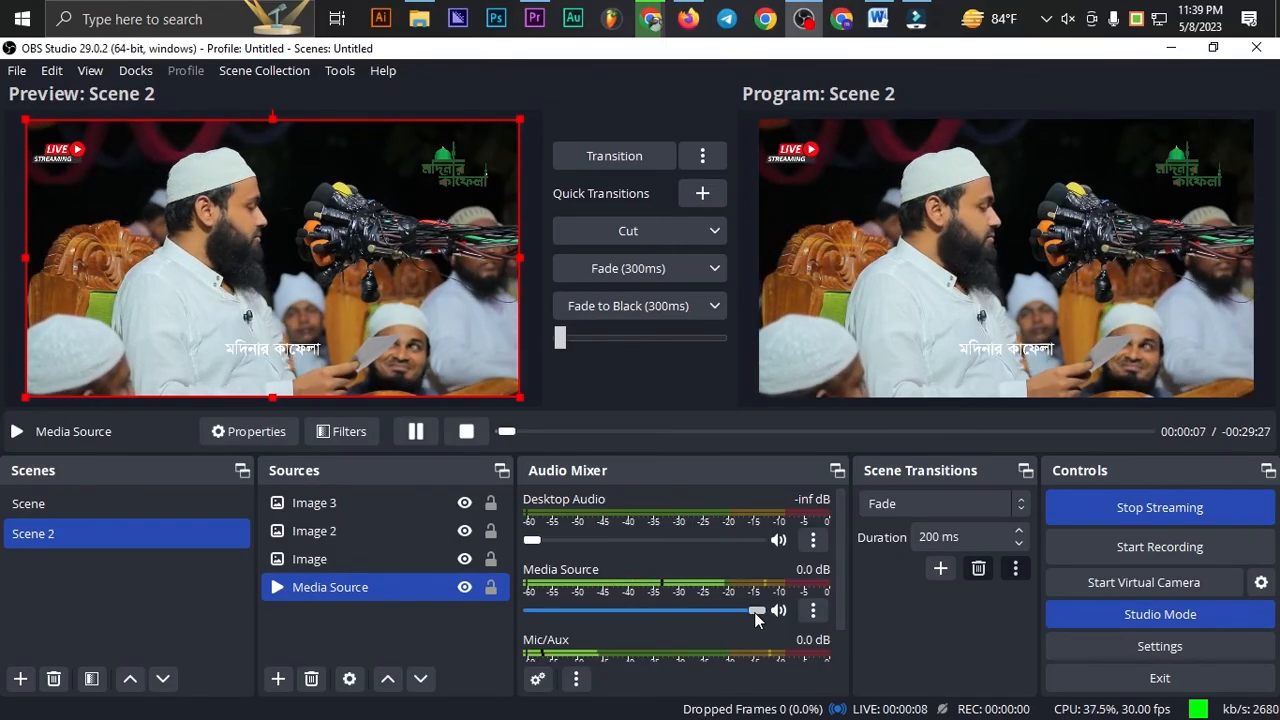
# Step: Lower the Mic/Aux volume in the audio mixer all the way to -inf dB
pyautogui.scroll(-1, 742, 630)
pyautogui.moveTo(755, 646); pyautogui.dragTo(485, 644)
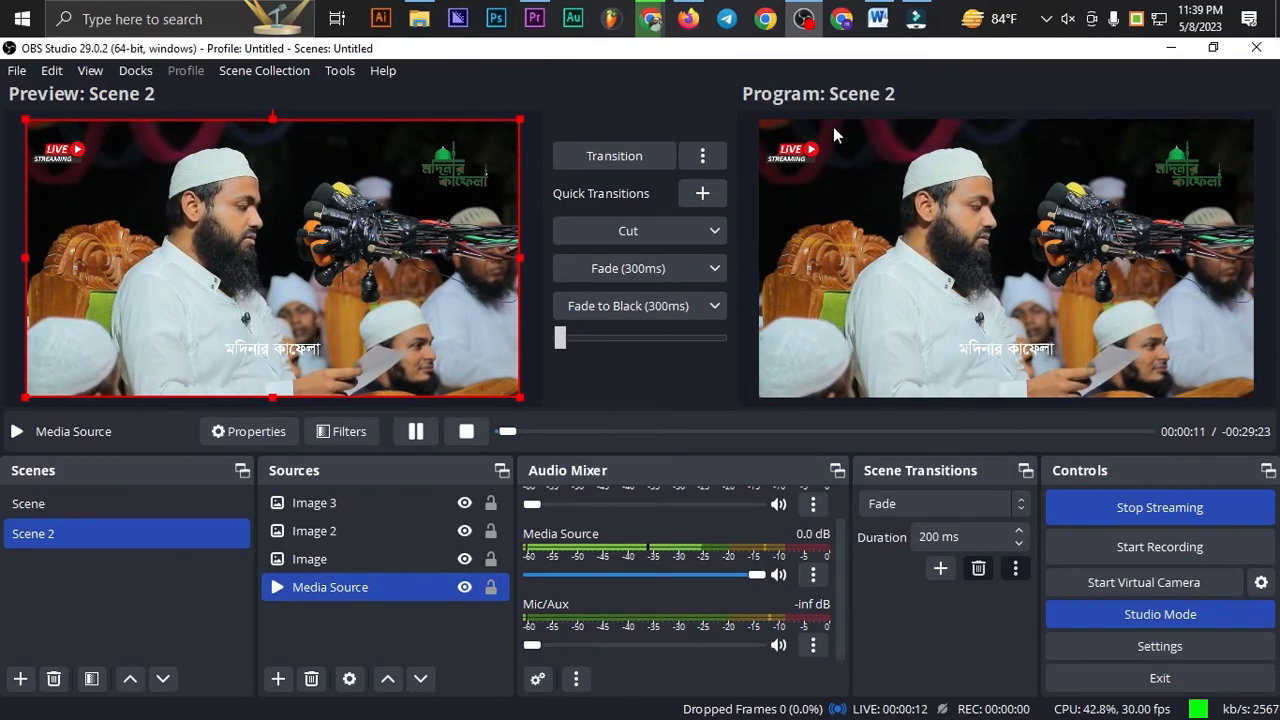
# Step: Check the live broadcast in YouTube Studio against the OBS Studio output, and dismiss the pop-up notification
pyautogui.click(687, 18)
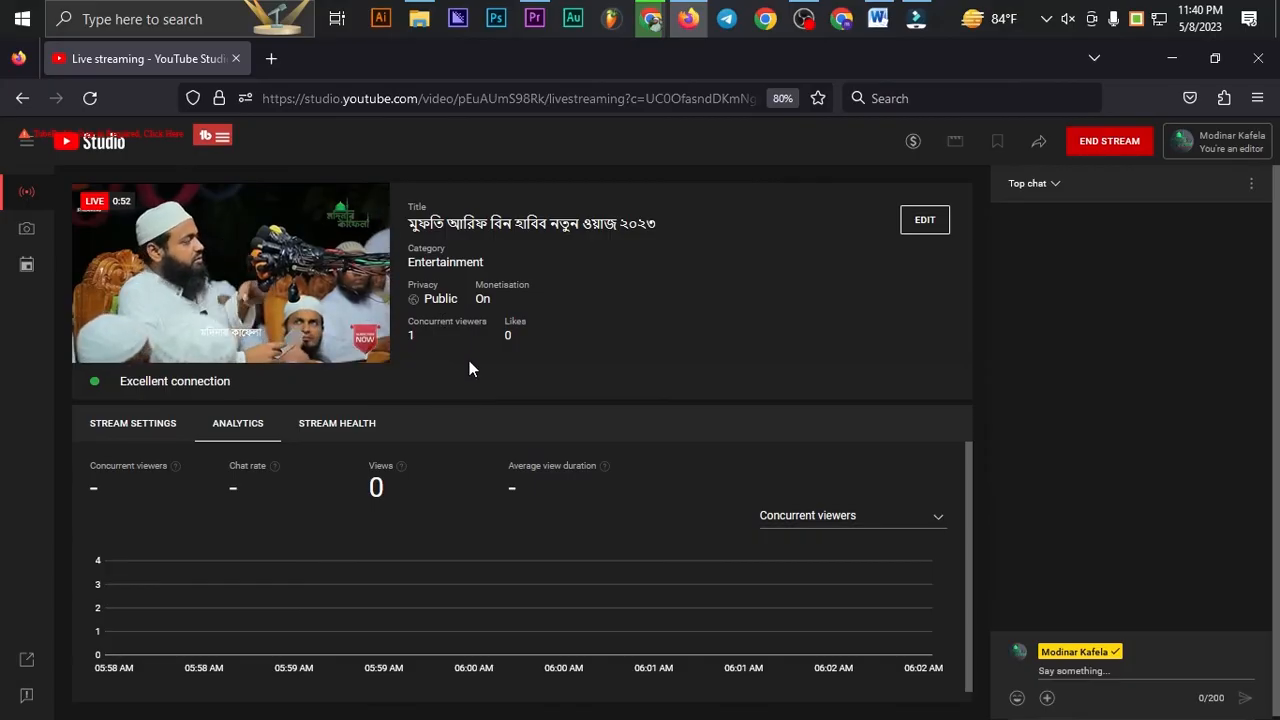
pyautogui.click(804, 18)
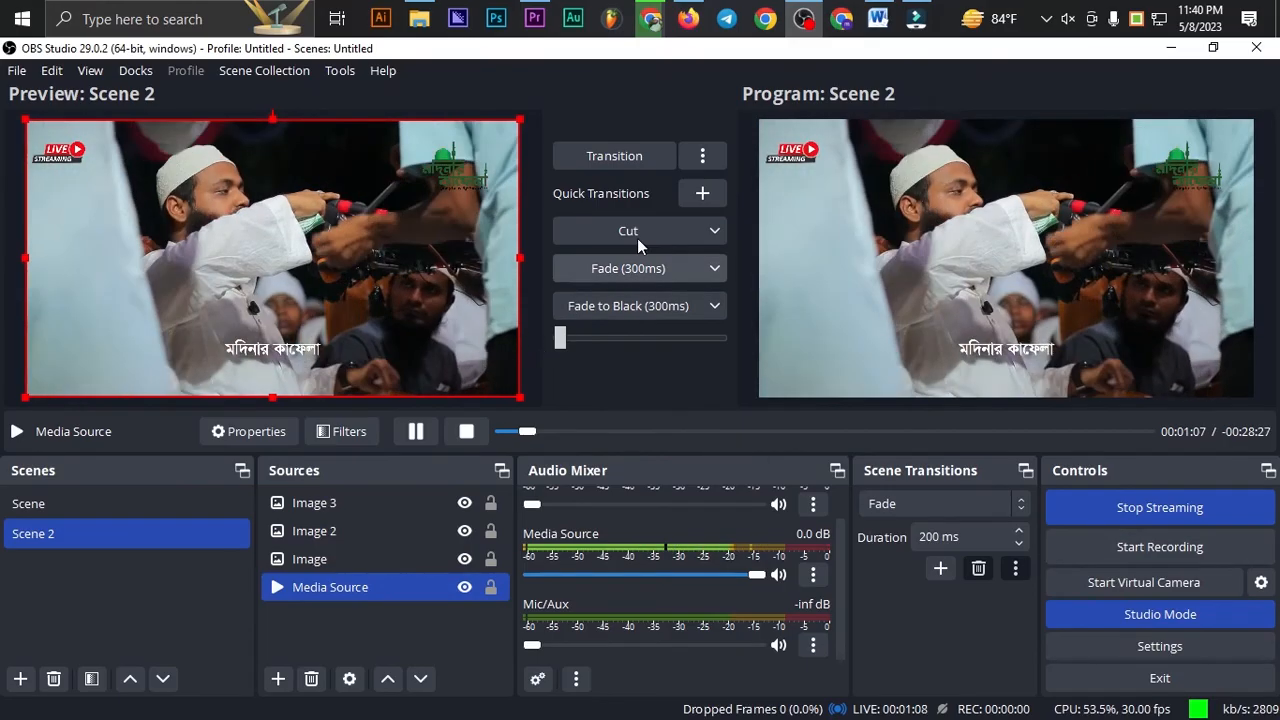
pyautogui.click(688, 20)
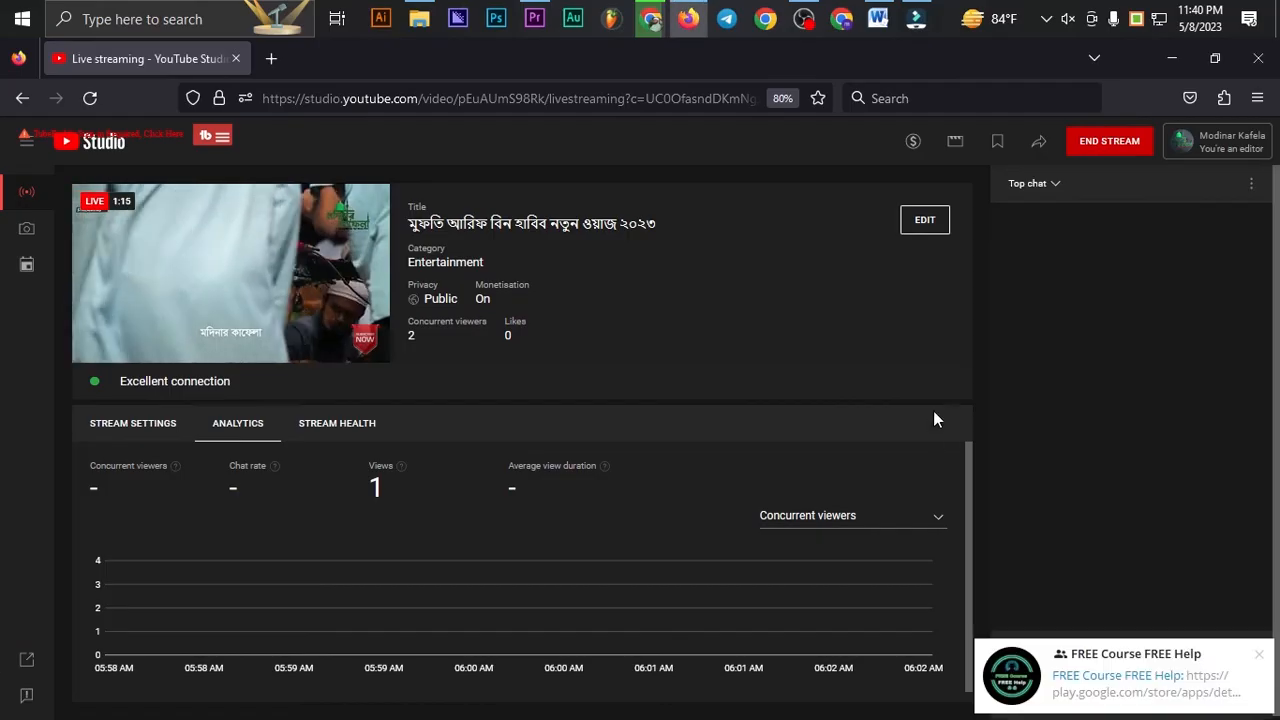
pyautogui.click(1258, 655)
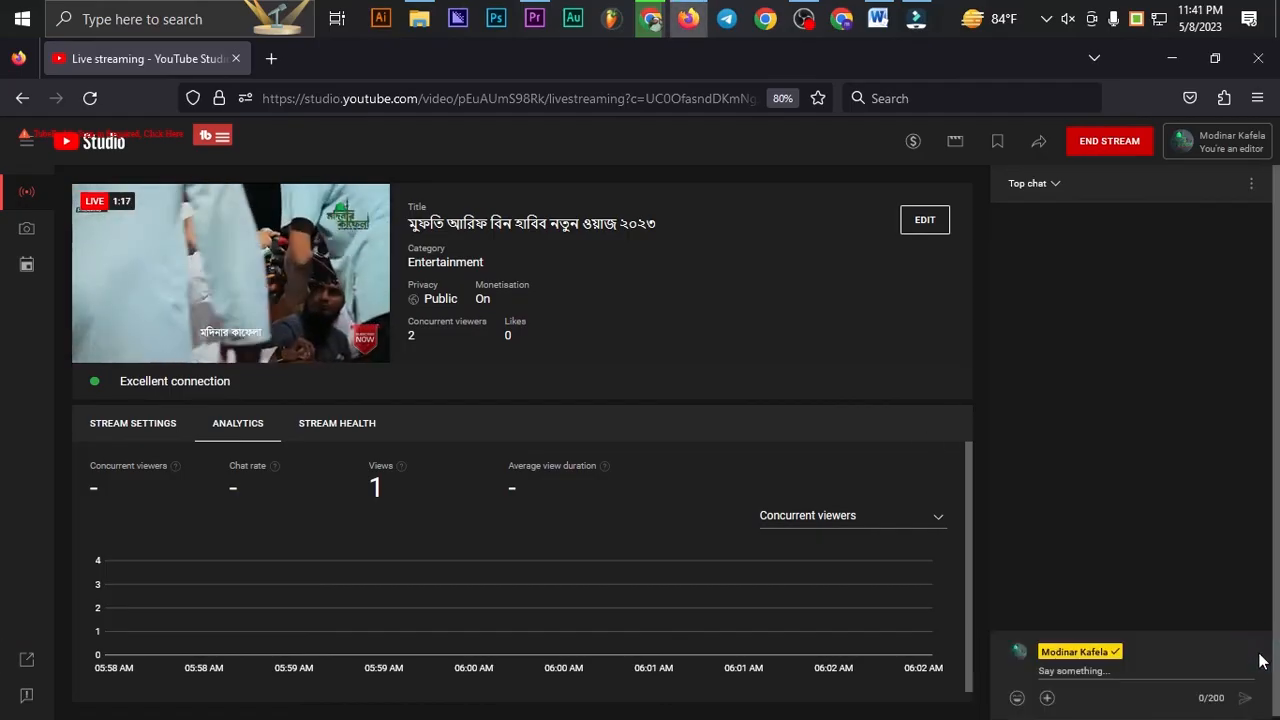